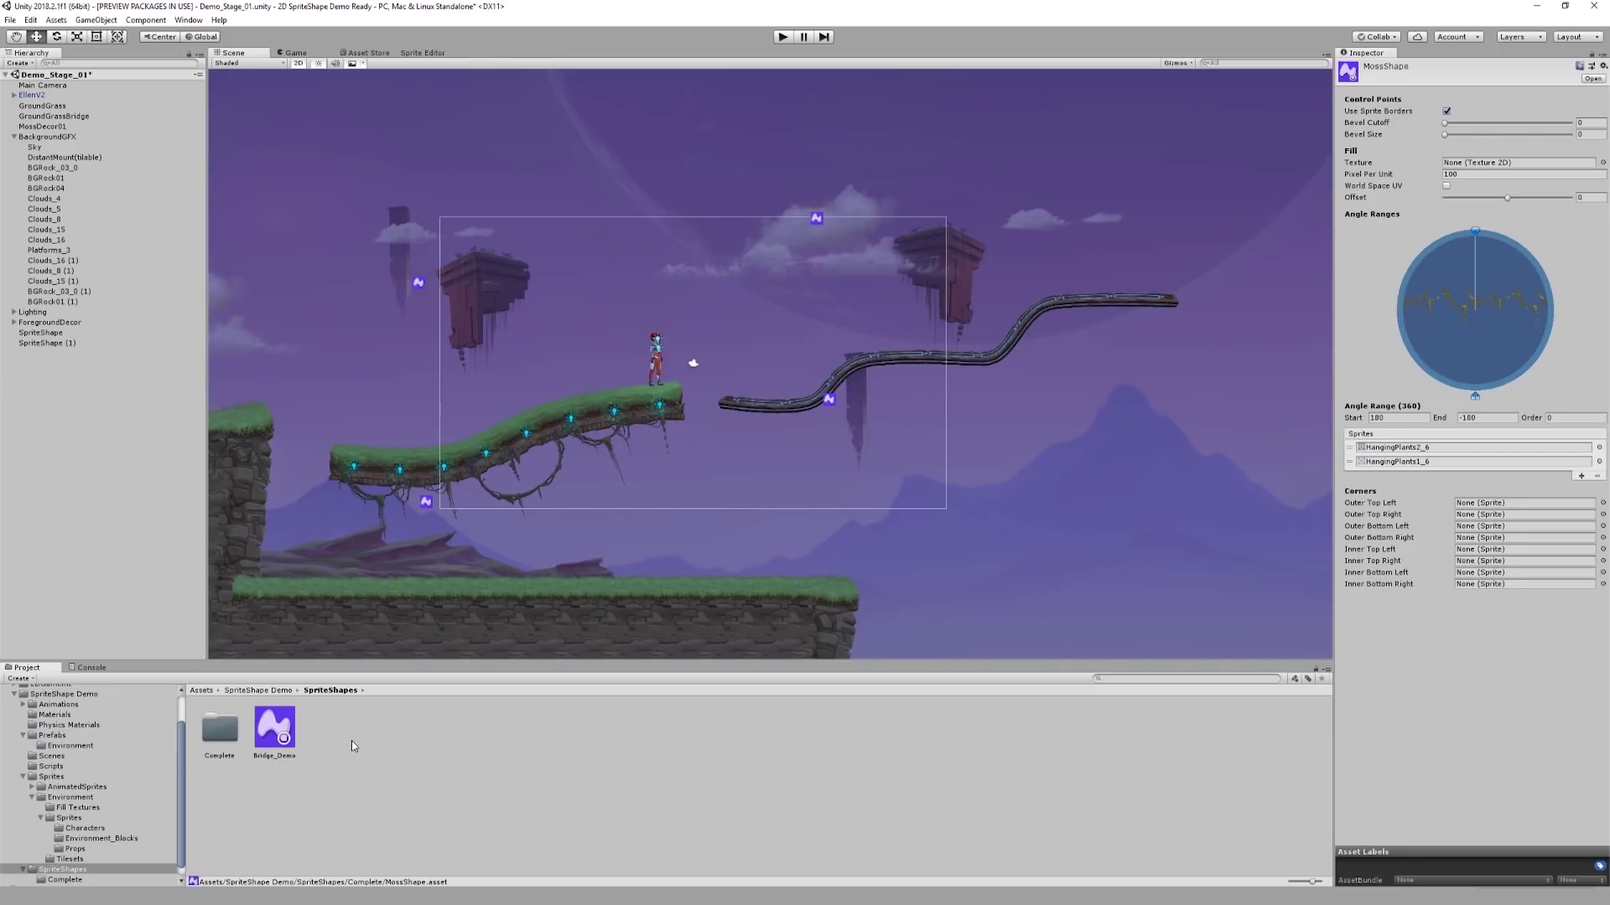
Deselect the MossShape profile so no asset is shown in the Inspector.
left_click(352, 745)
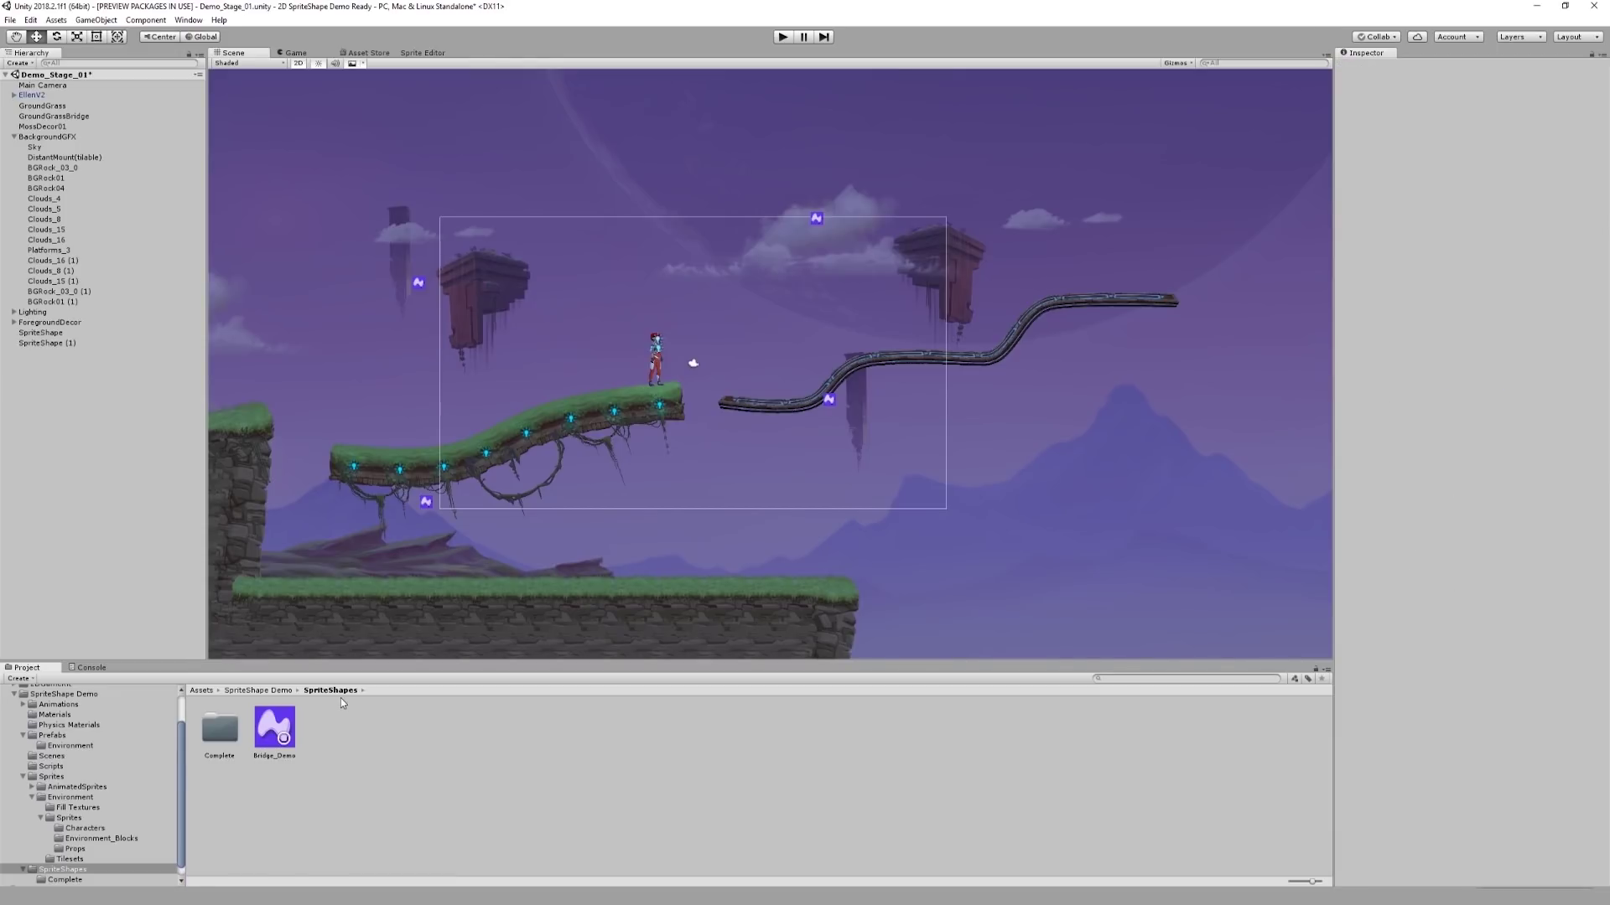
Create an empty Sprite Shape Profile asset in the SpriteShapes folder.
right_click(341, 702)
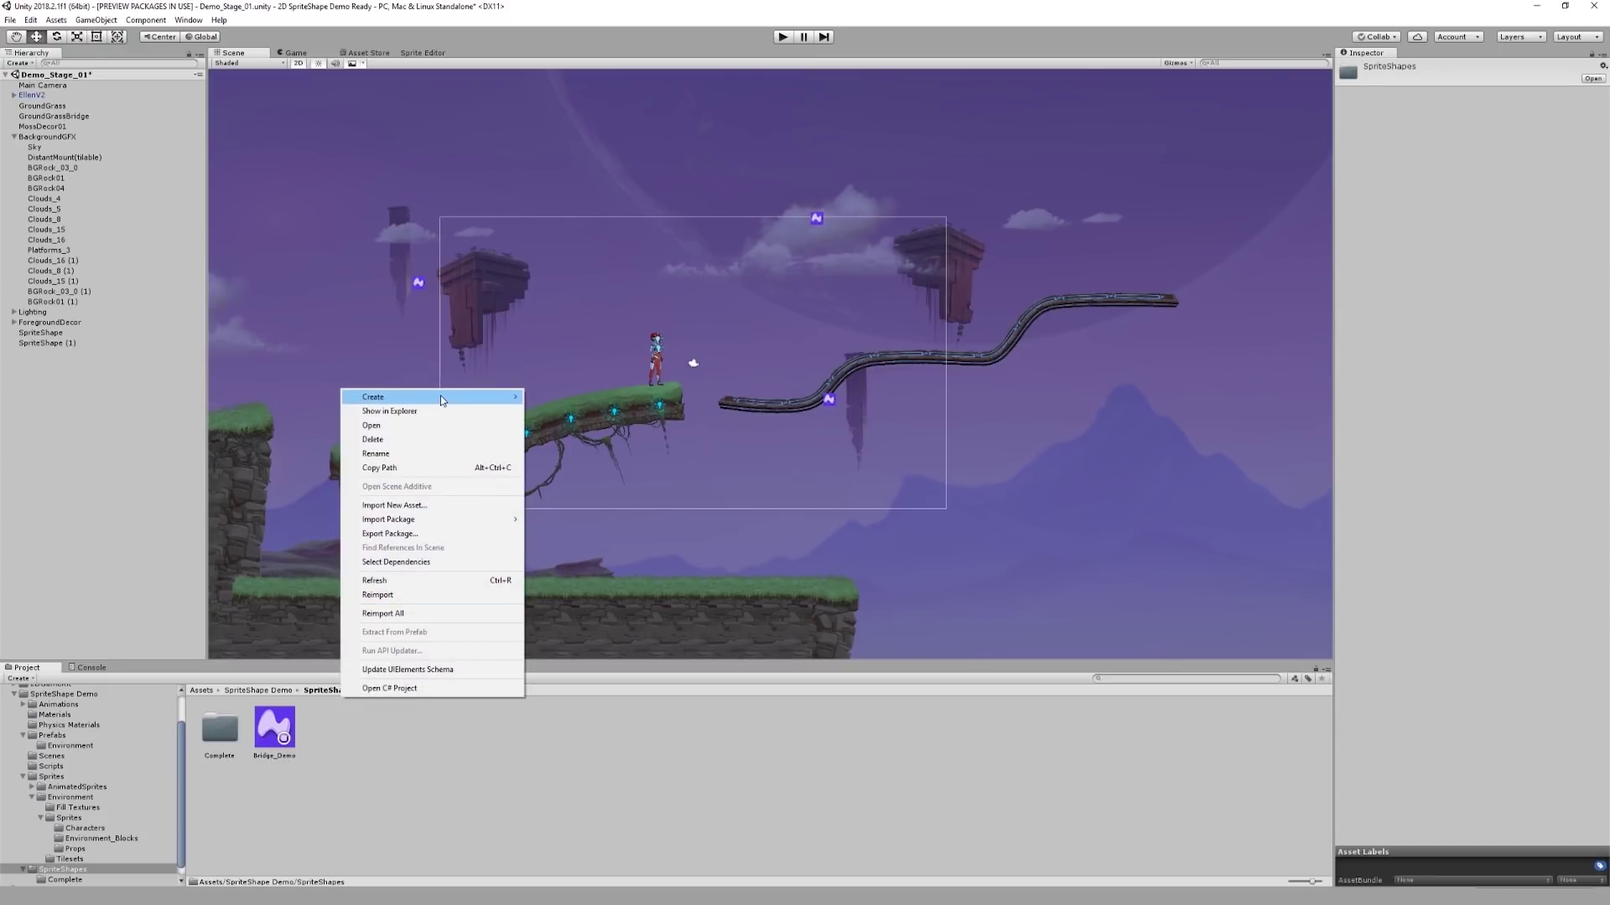
mouse_move(492, 406)
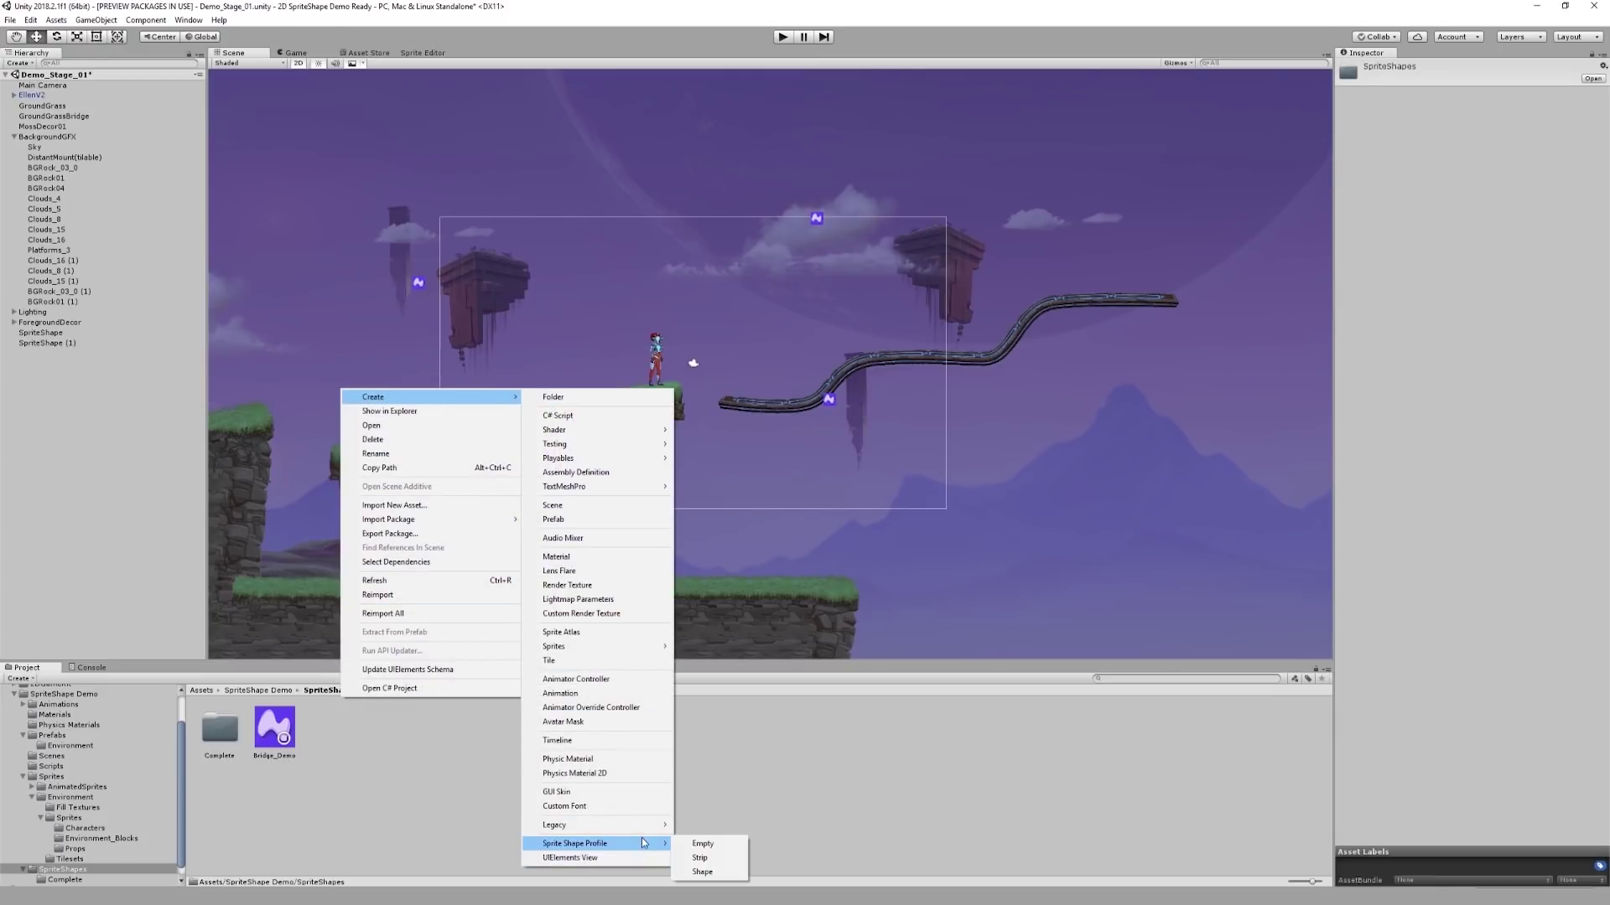
mouse_move(669, 845)
left_click(703, 844)
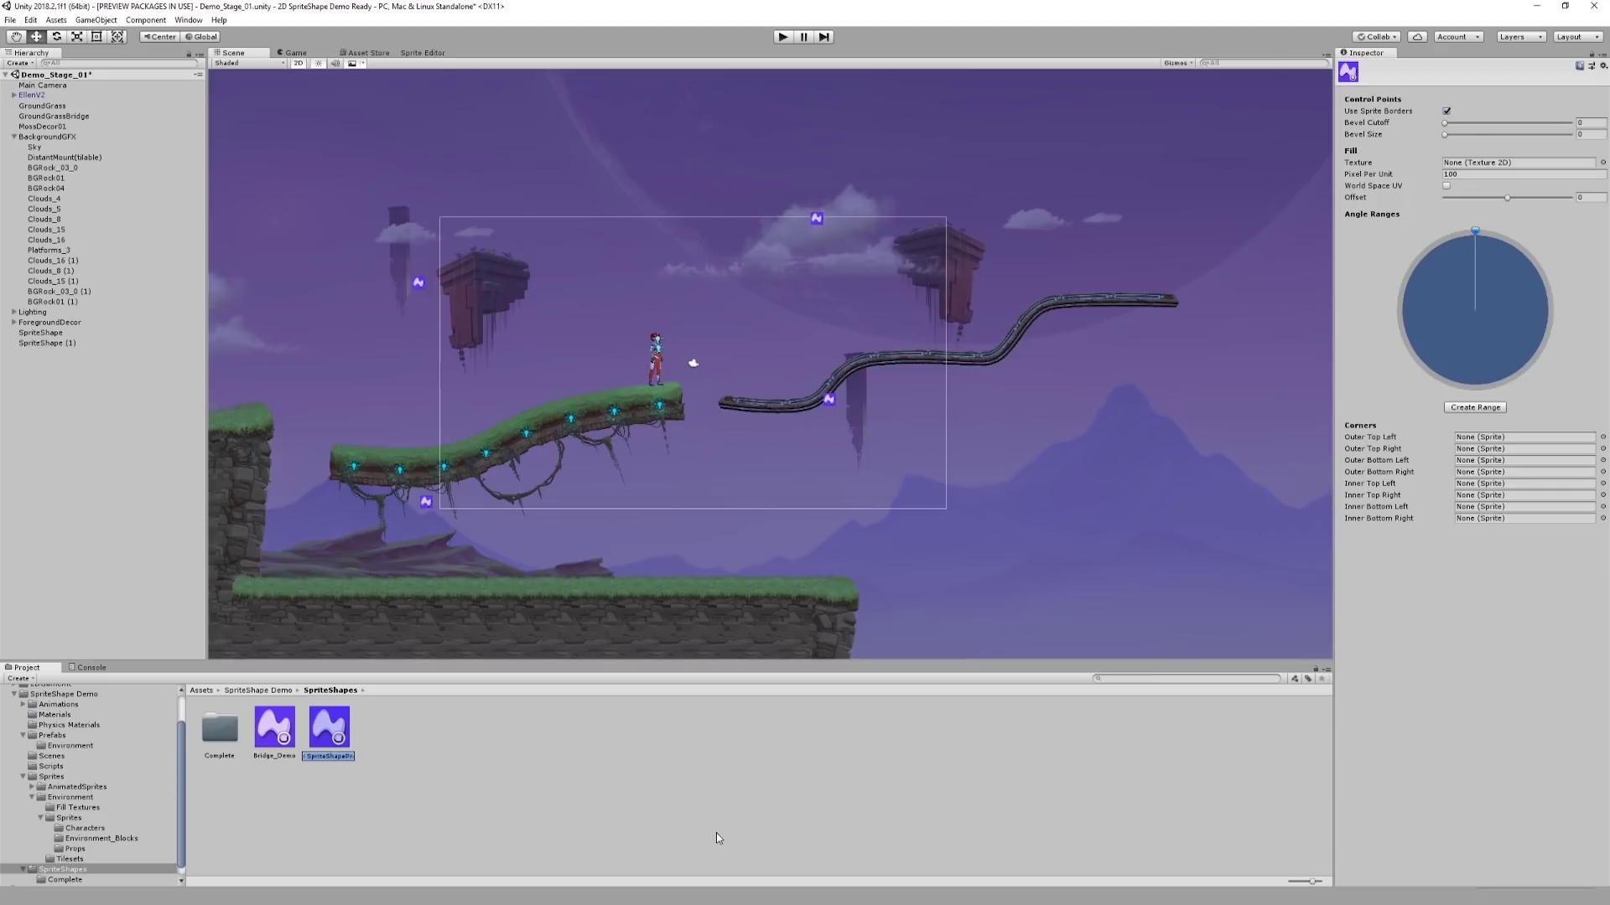
Name the new profile Ground_Demo and create an angle range on its dial.
type("Ground_Demo")
key("Return")
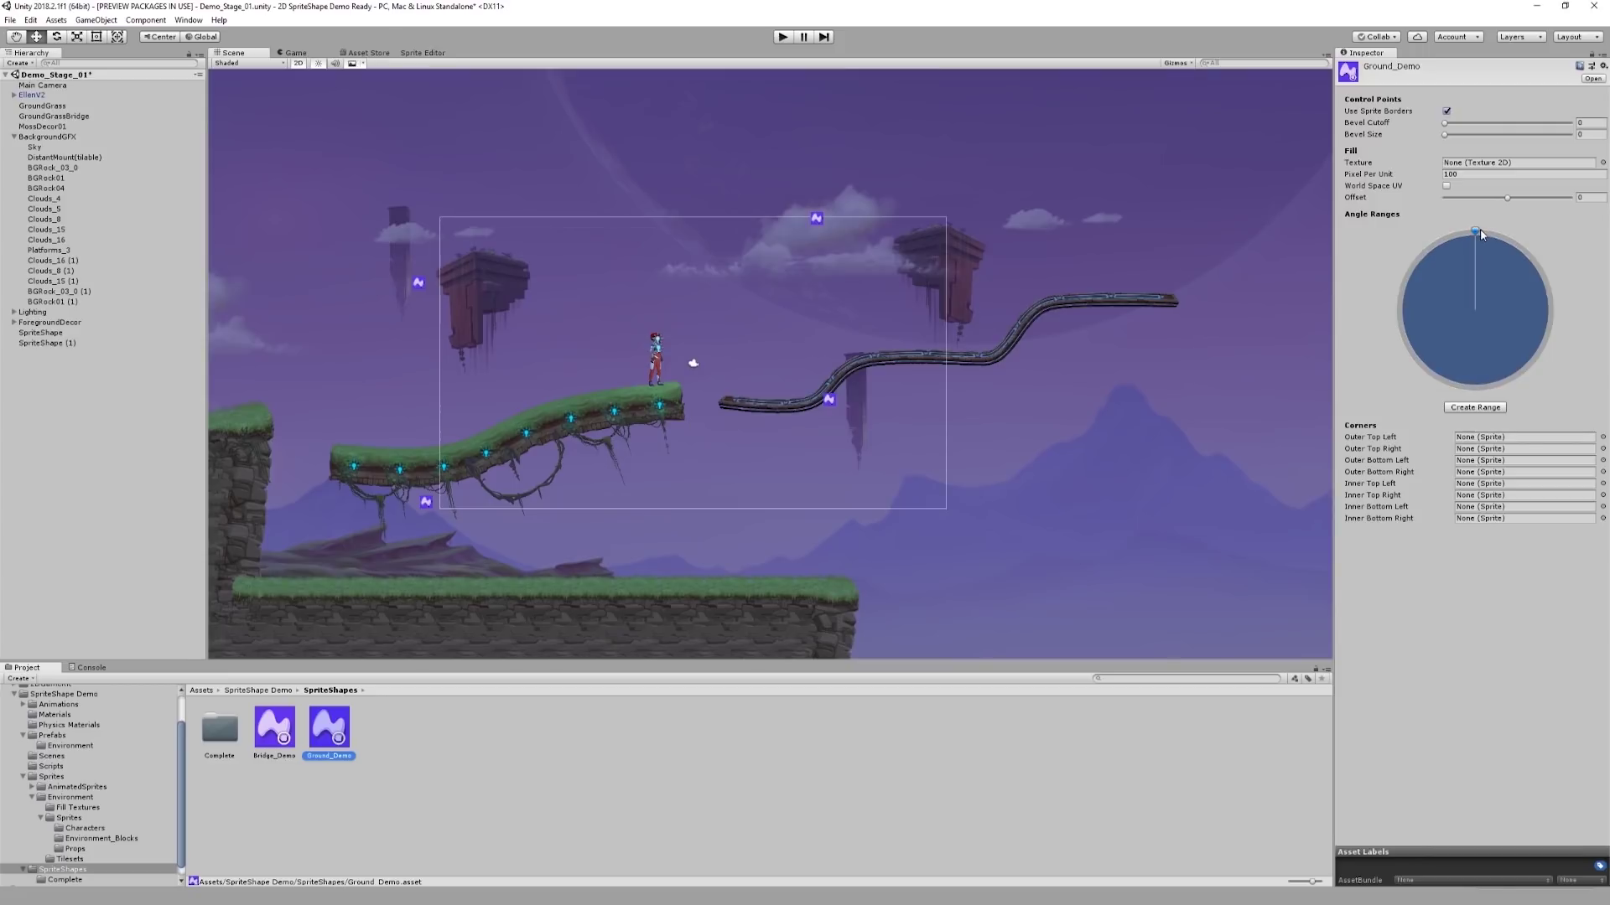
mouse_move(1477, 230)
left_mouse_down()
mouse_move(1547, 281)
mouse_move(1500, 383)
mouse_move(1440, 226)
mouse_move(1486, 237)
left_mouse_up()
left_click(1475, 409)
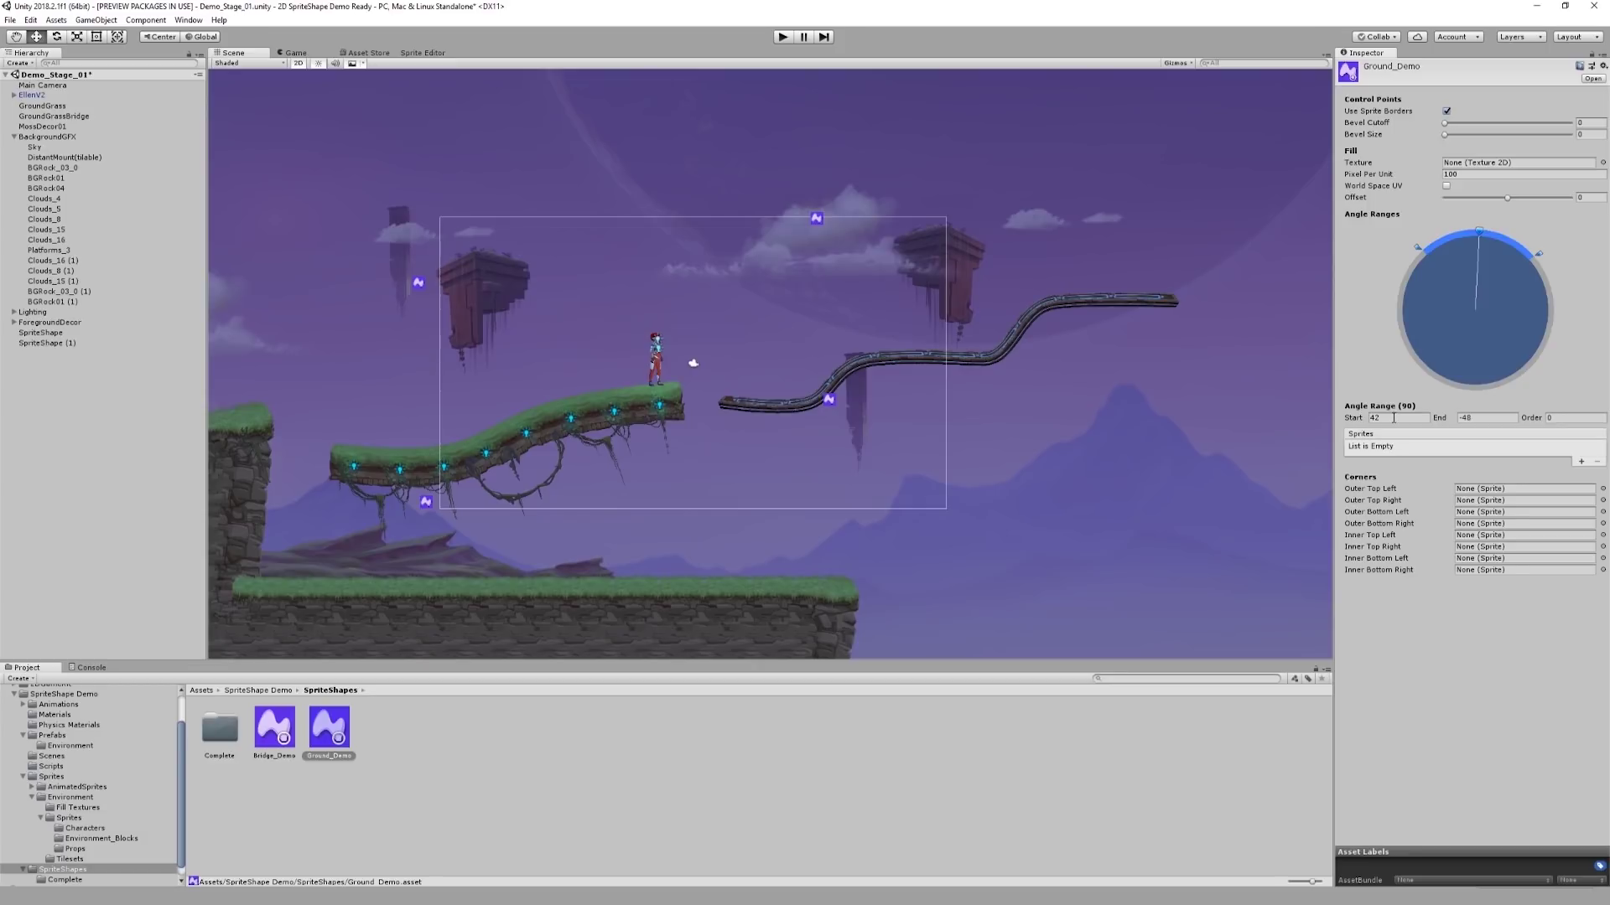
Set the angle range to run from 45 to -45 and pick a sprite for its slot.
left_click(1389, 417)
type("45")
key("Tab")
type("-45")
key("Return")
mouse_move(1412, 252)
left_mouse_down()
mouse_move(1406, 265)
mouse_move(1413, 254)
left_mouse_up()
left_click(1431, 288)
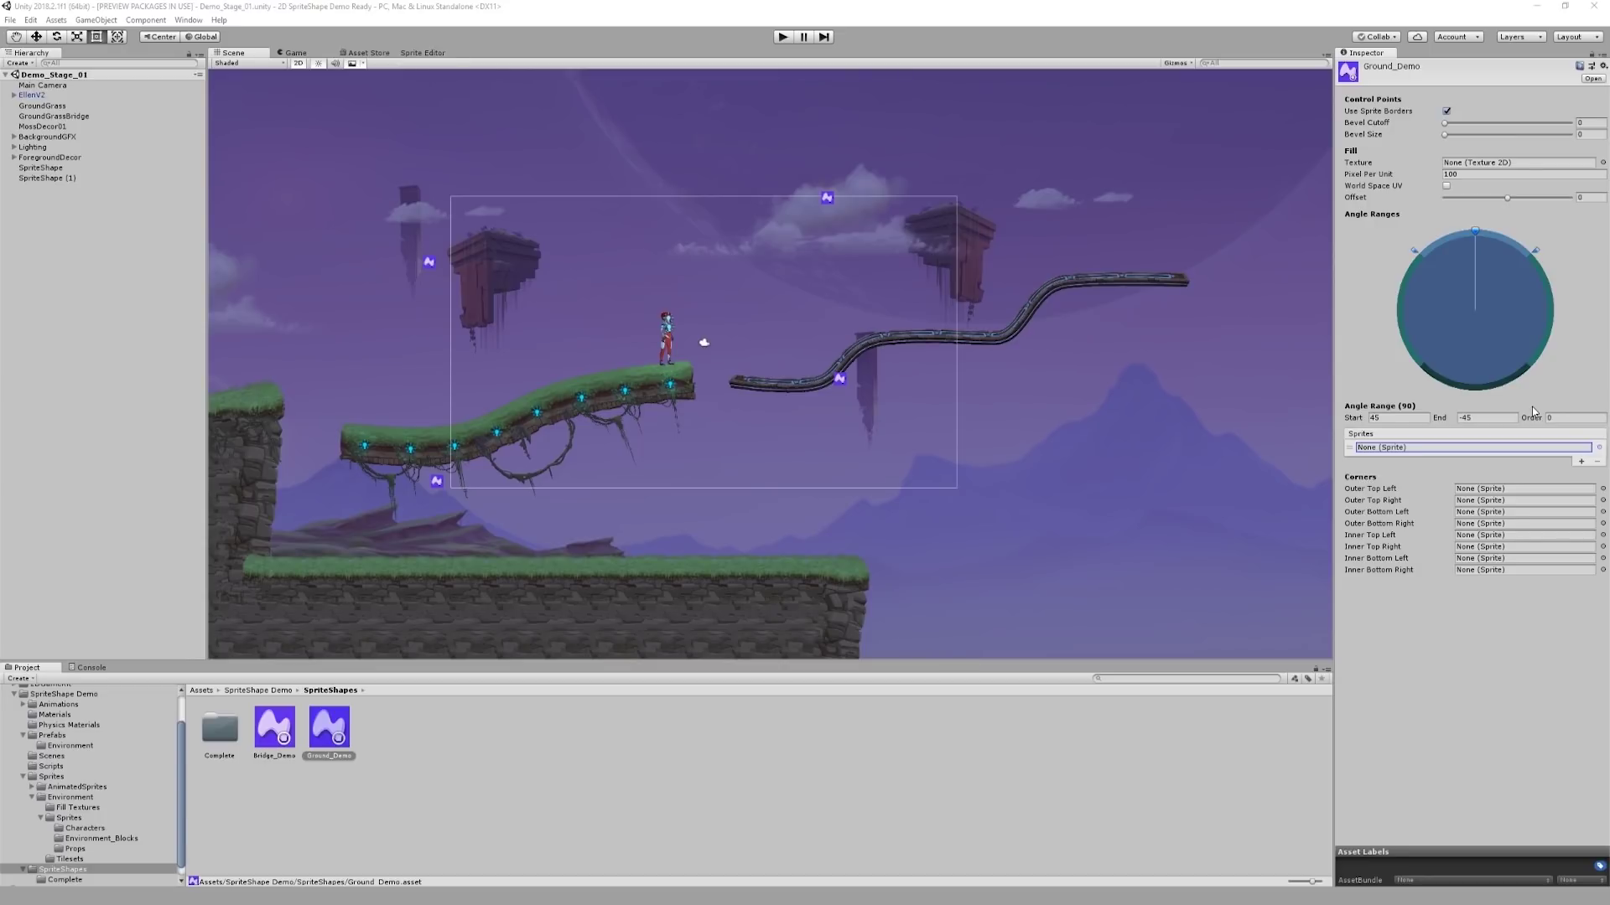
left_click(1599, 447)
Assign Ground_Tile_01 to the top range, then add a left-side range with a sprite slot.
type("ground")
double_click(1188, 224)
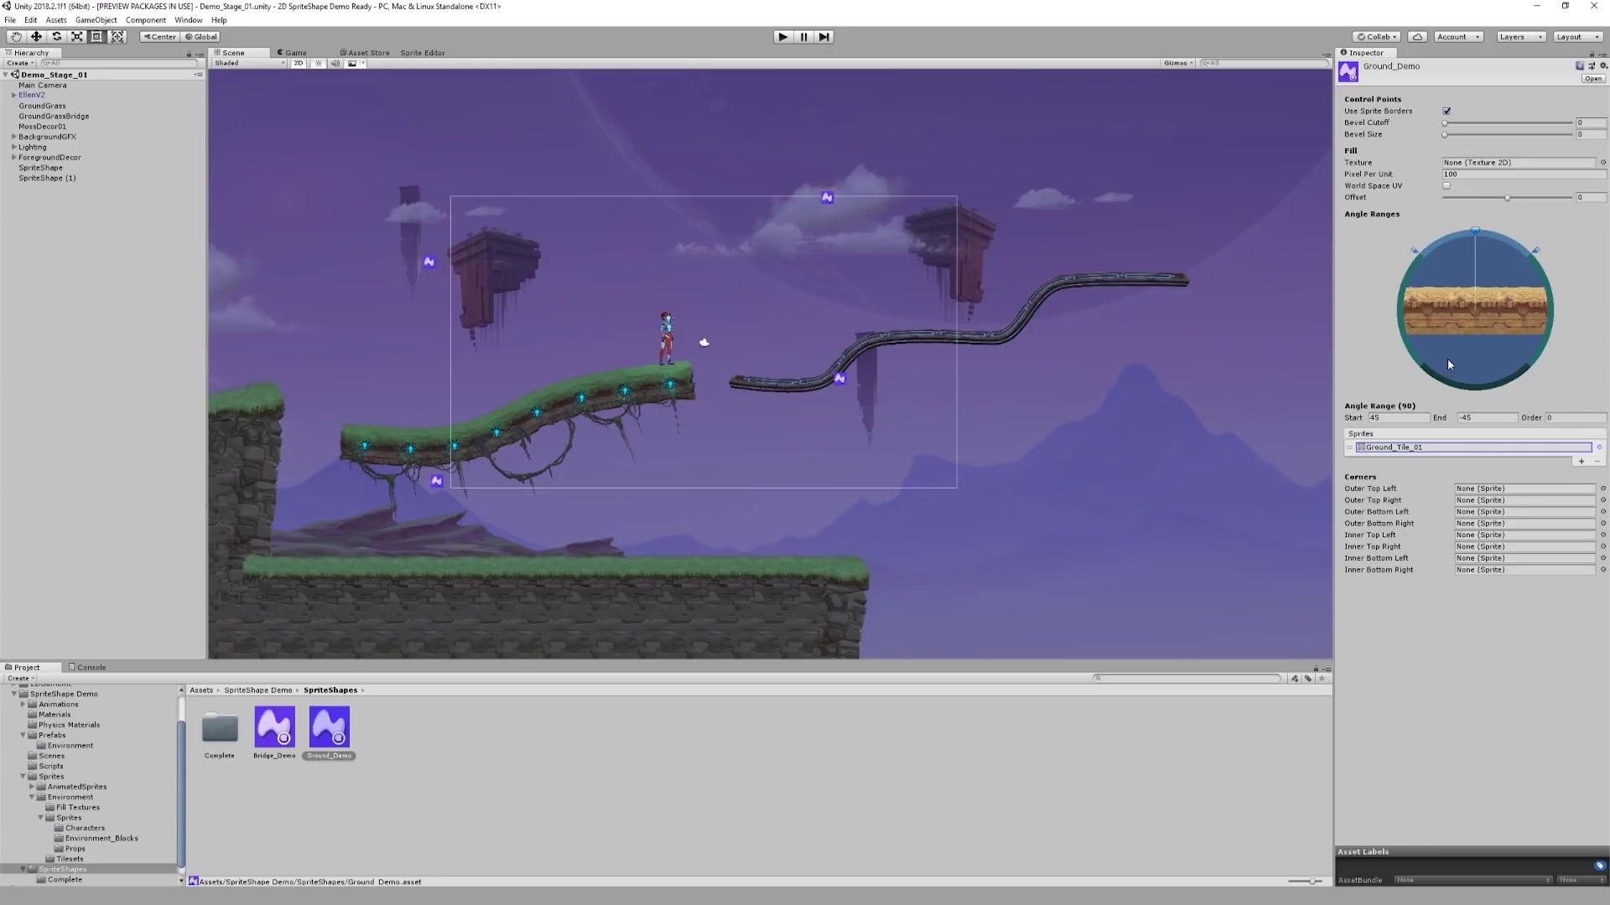
left_click_drag(1474, 231, 1432, 247)
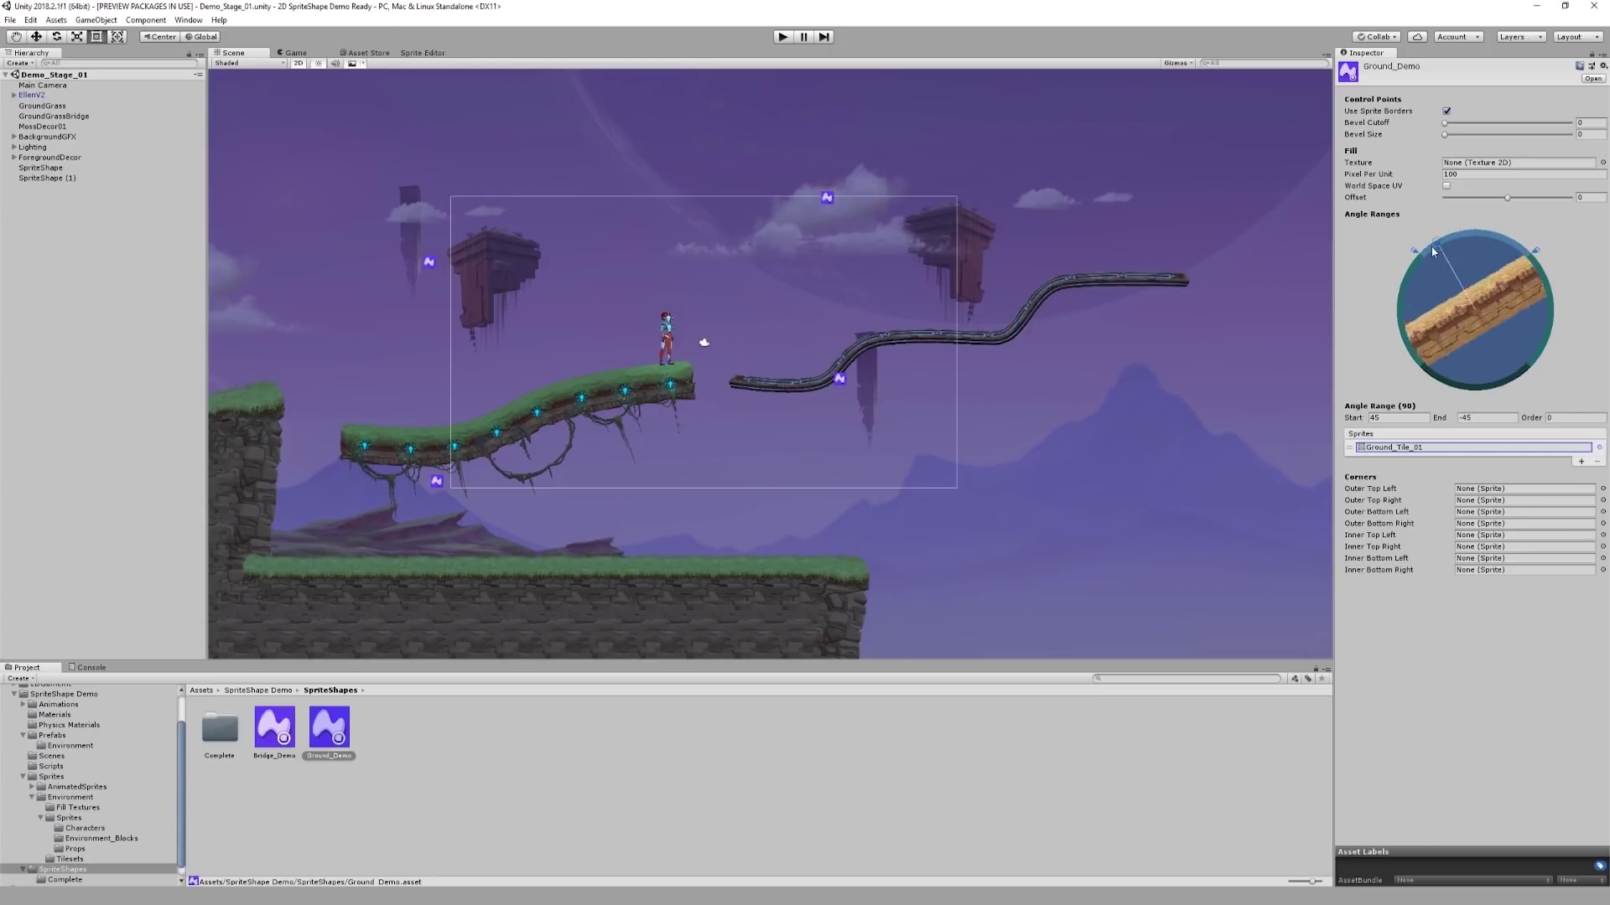
left_click(1403, 290)
left_click(1580, 462)
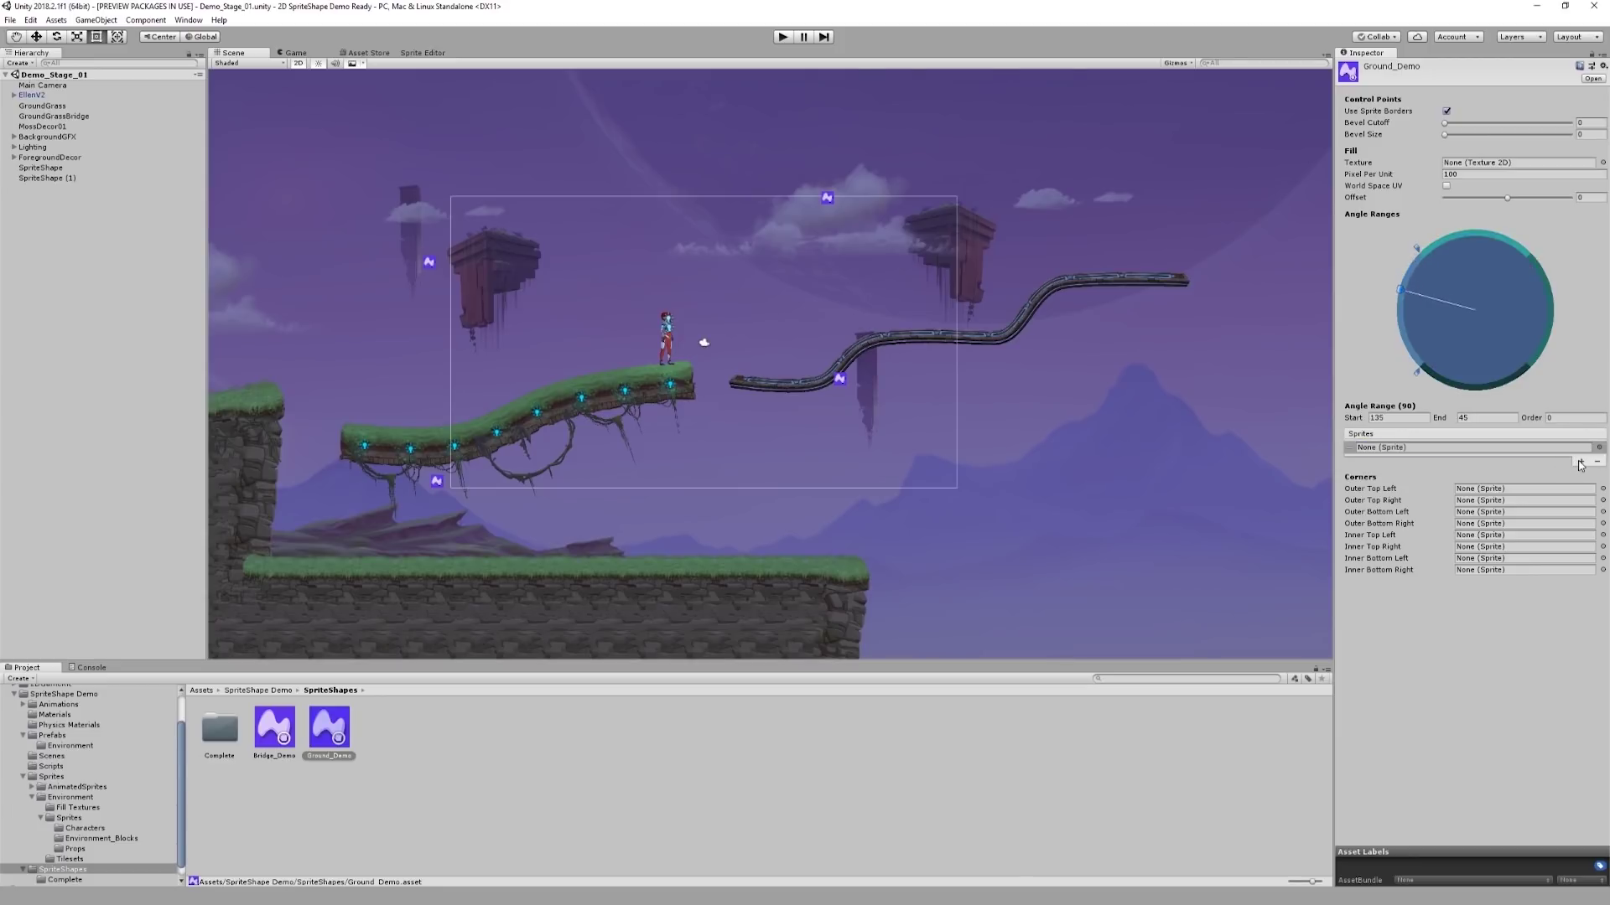
Give the 225 to 135 range the Ground_Ceiling_01 sprite and review the side wall ranges.
left_click(1598, 447)
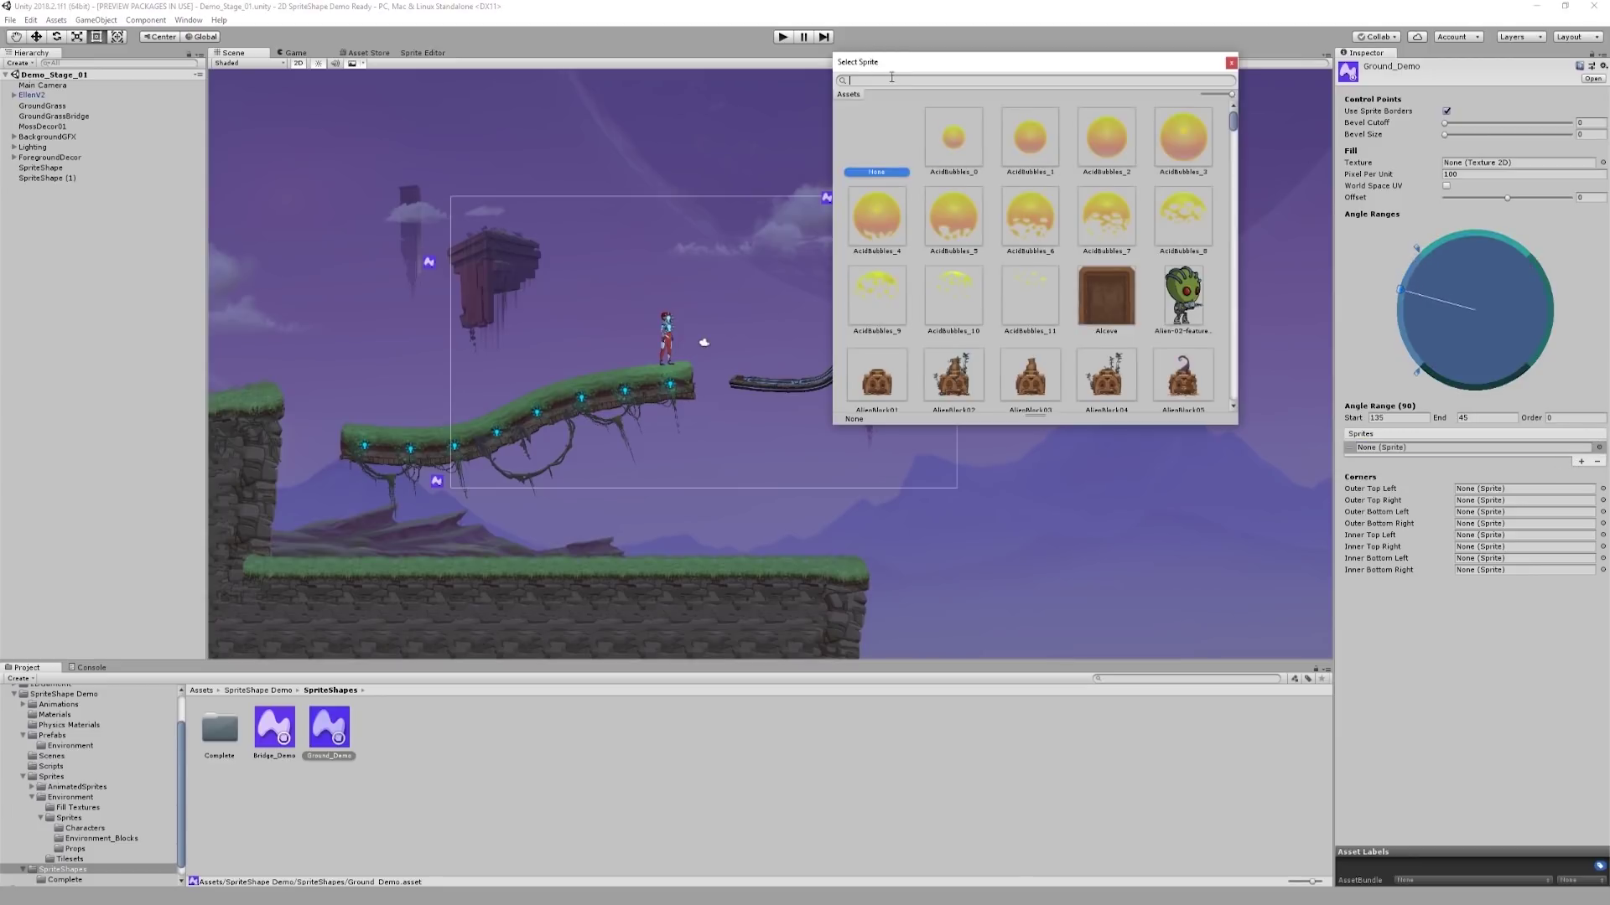
type("ground")
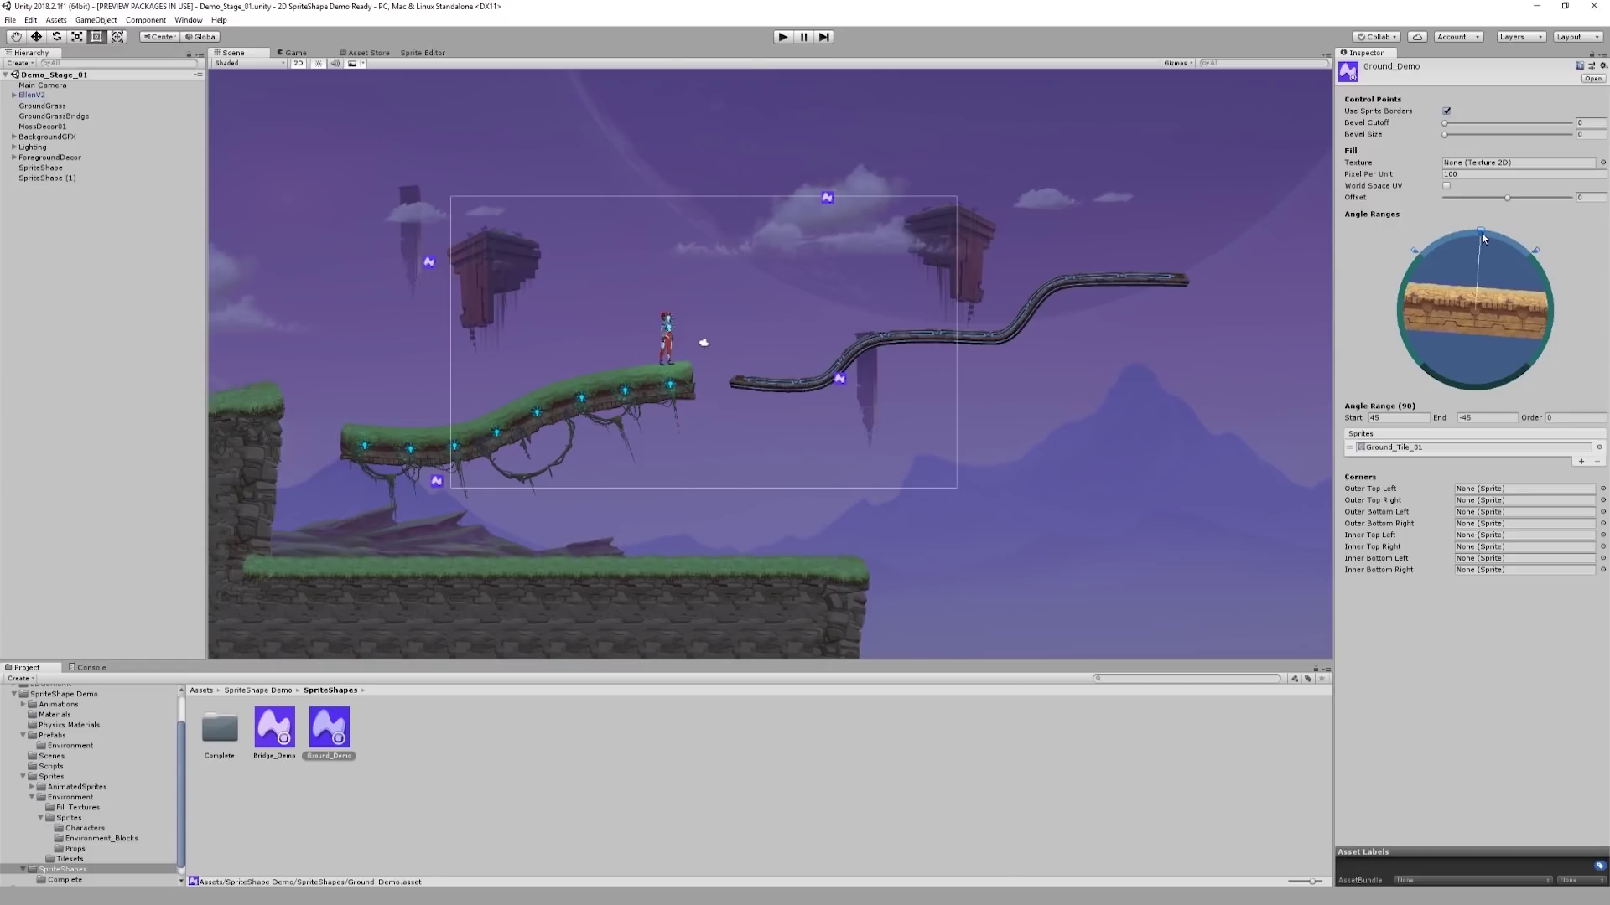
left_click(1555, 314)
left_click_drag(1558, 317, 1479, 235)
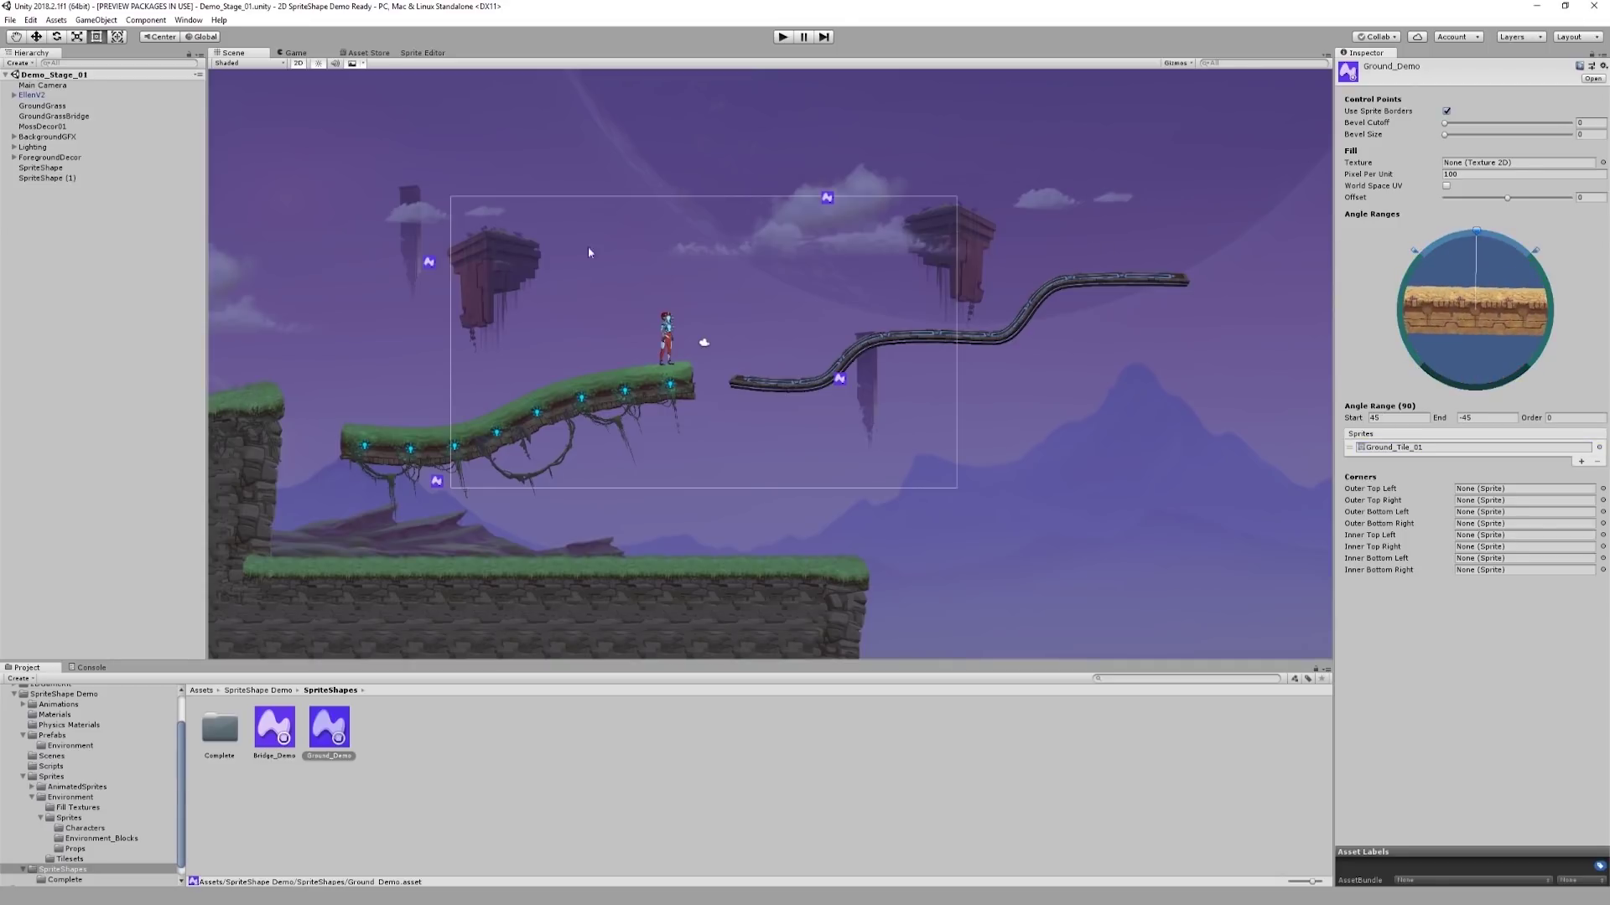
Add a Sprite Shape object and move it to the right of the bridge.
right_click(77, 218)
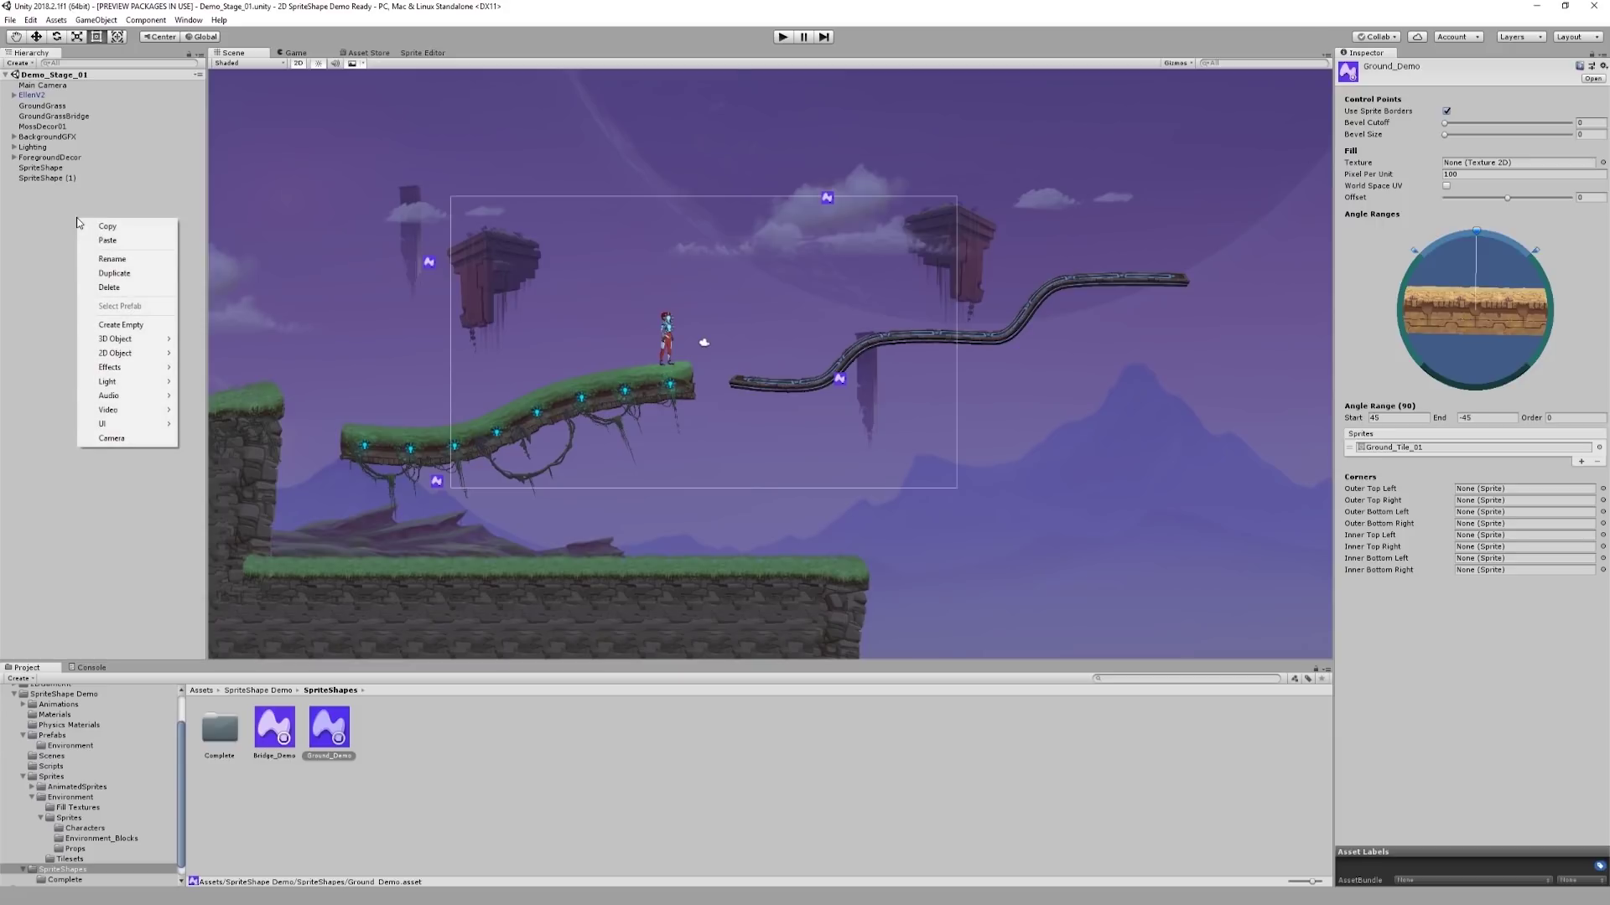
mouse_move(128, 354)
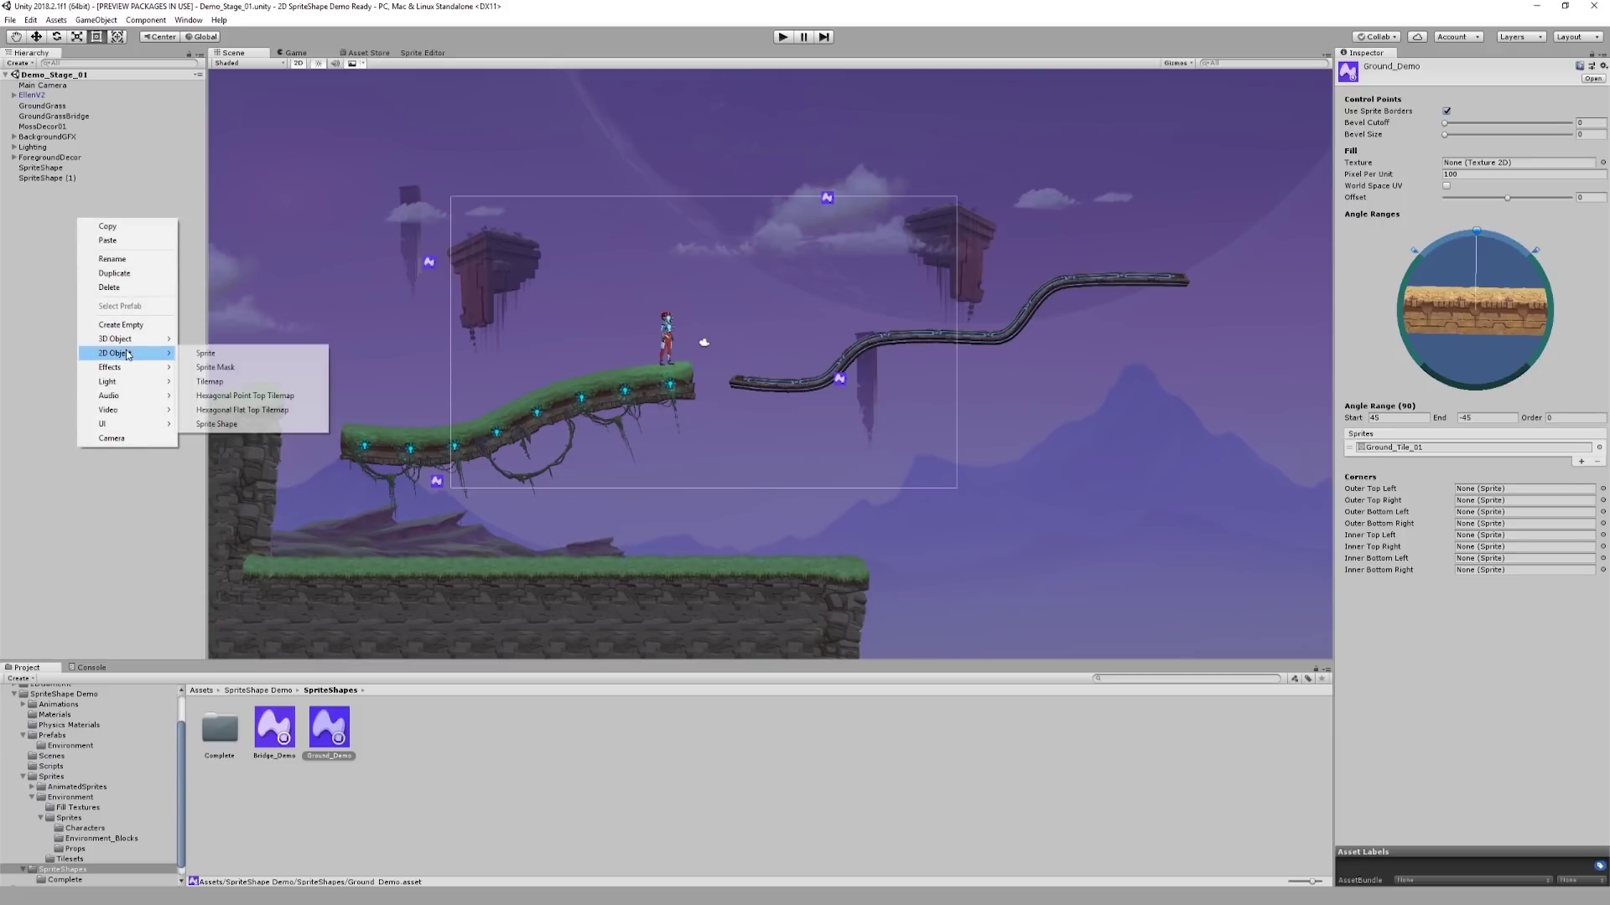
left_click(252, 425)
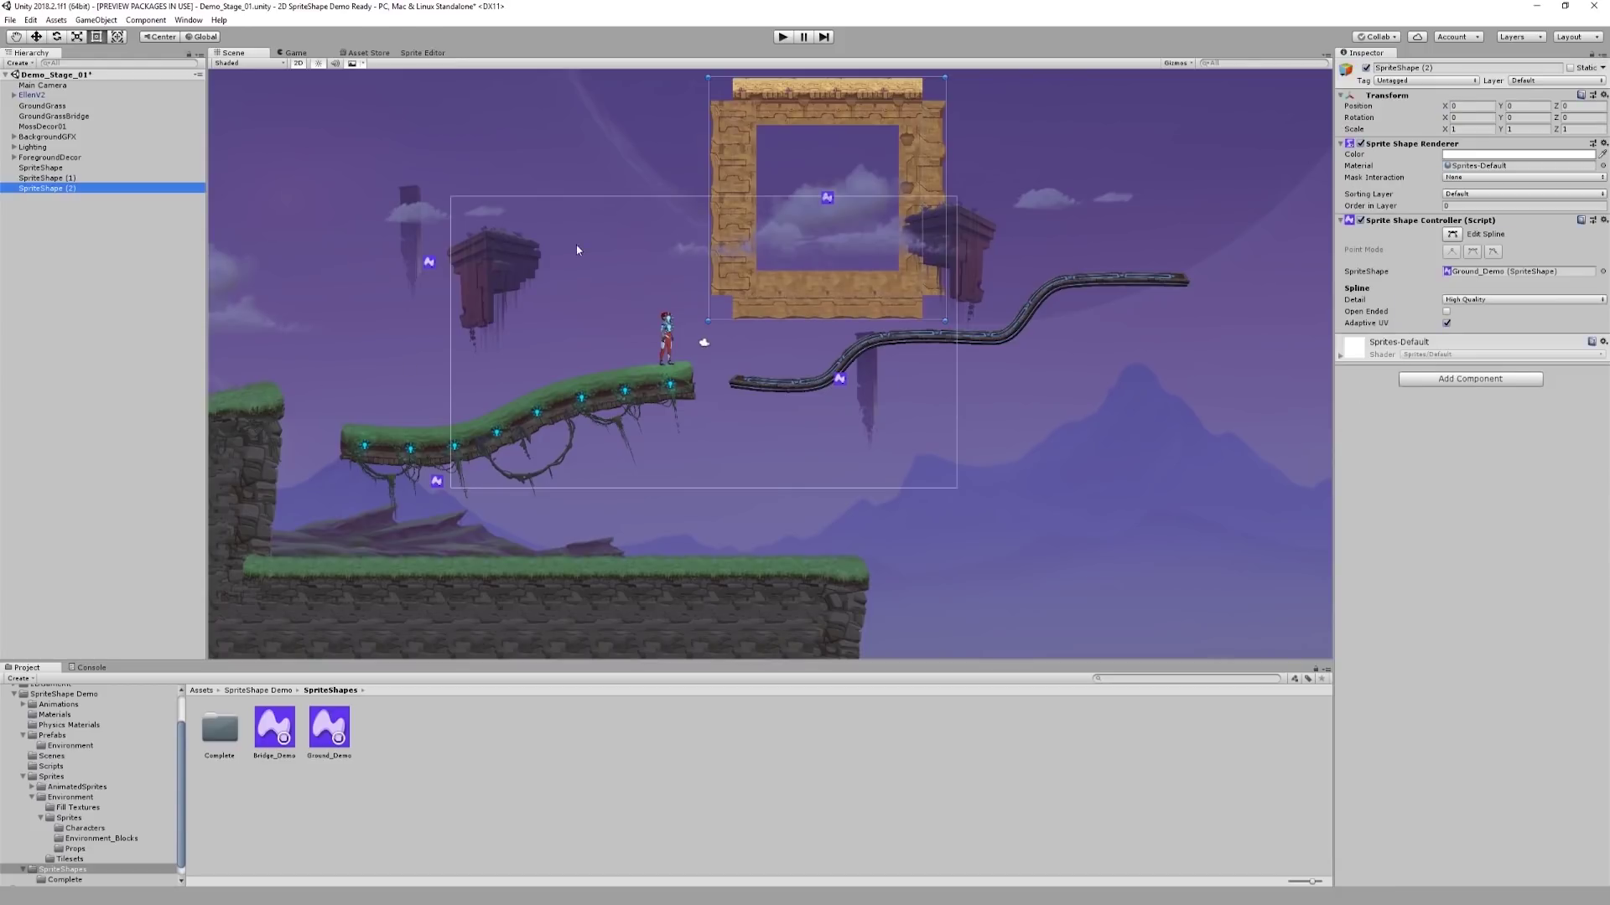
key("w")
left_click_drag(828, 197, 1308, 393)
scroll(1308, 392, "down", 4)
middle_click_drag(1307, 392, 941, 401)
left_click_drag(888, 428, 1018, 421)
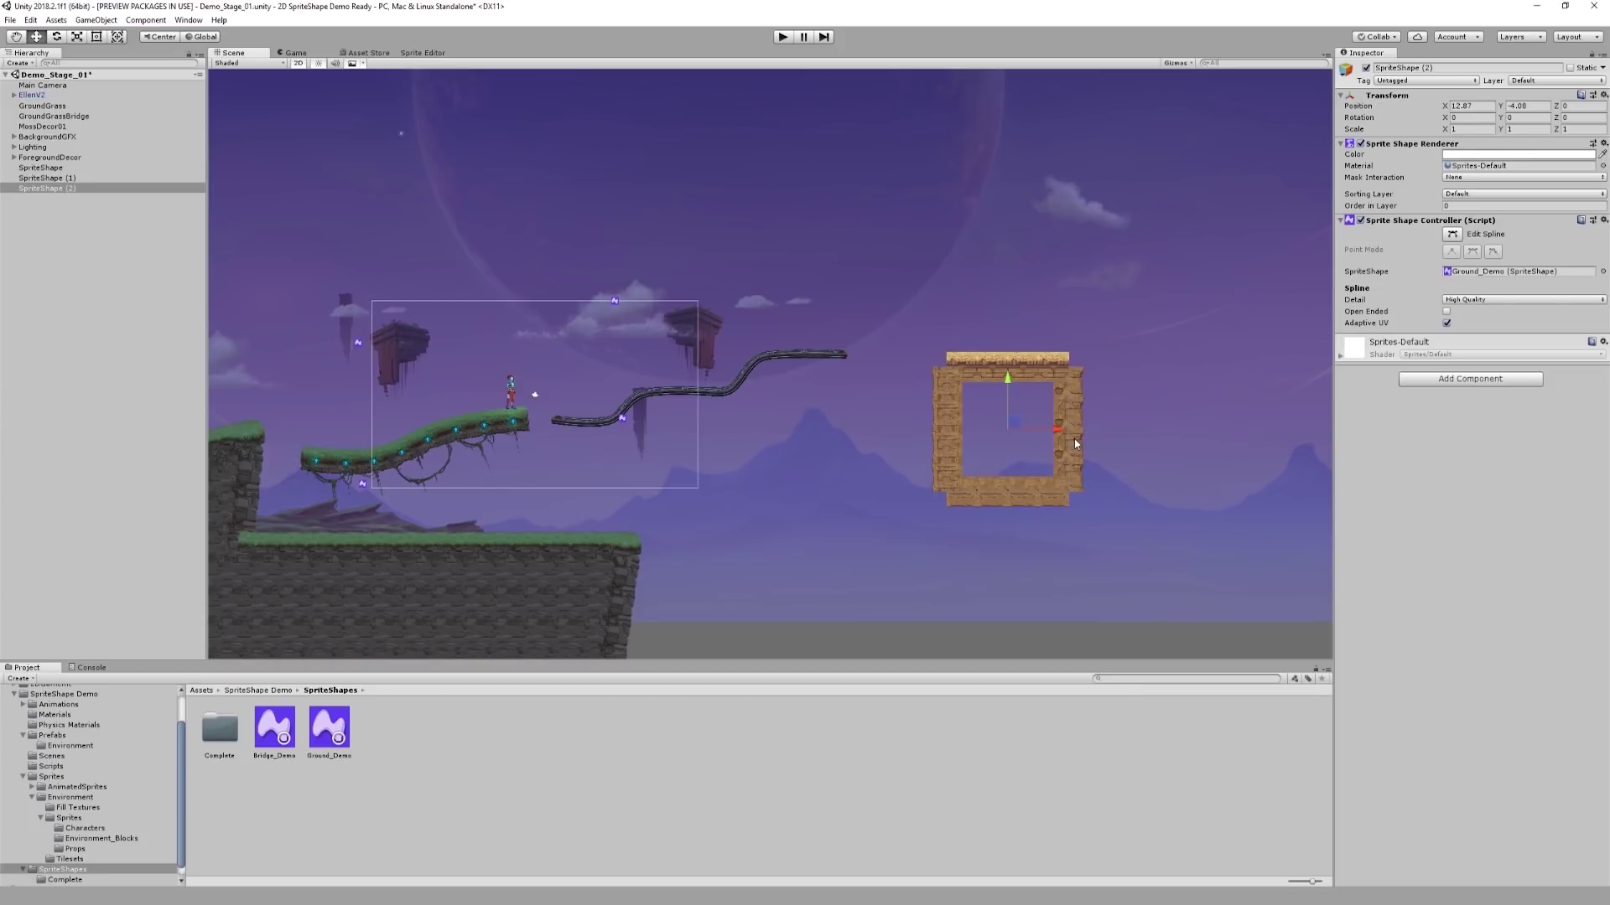
Toggle Open Ended on and back off so the square stays closed.
left_click(1447, 312)
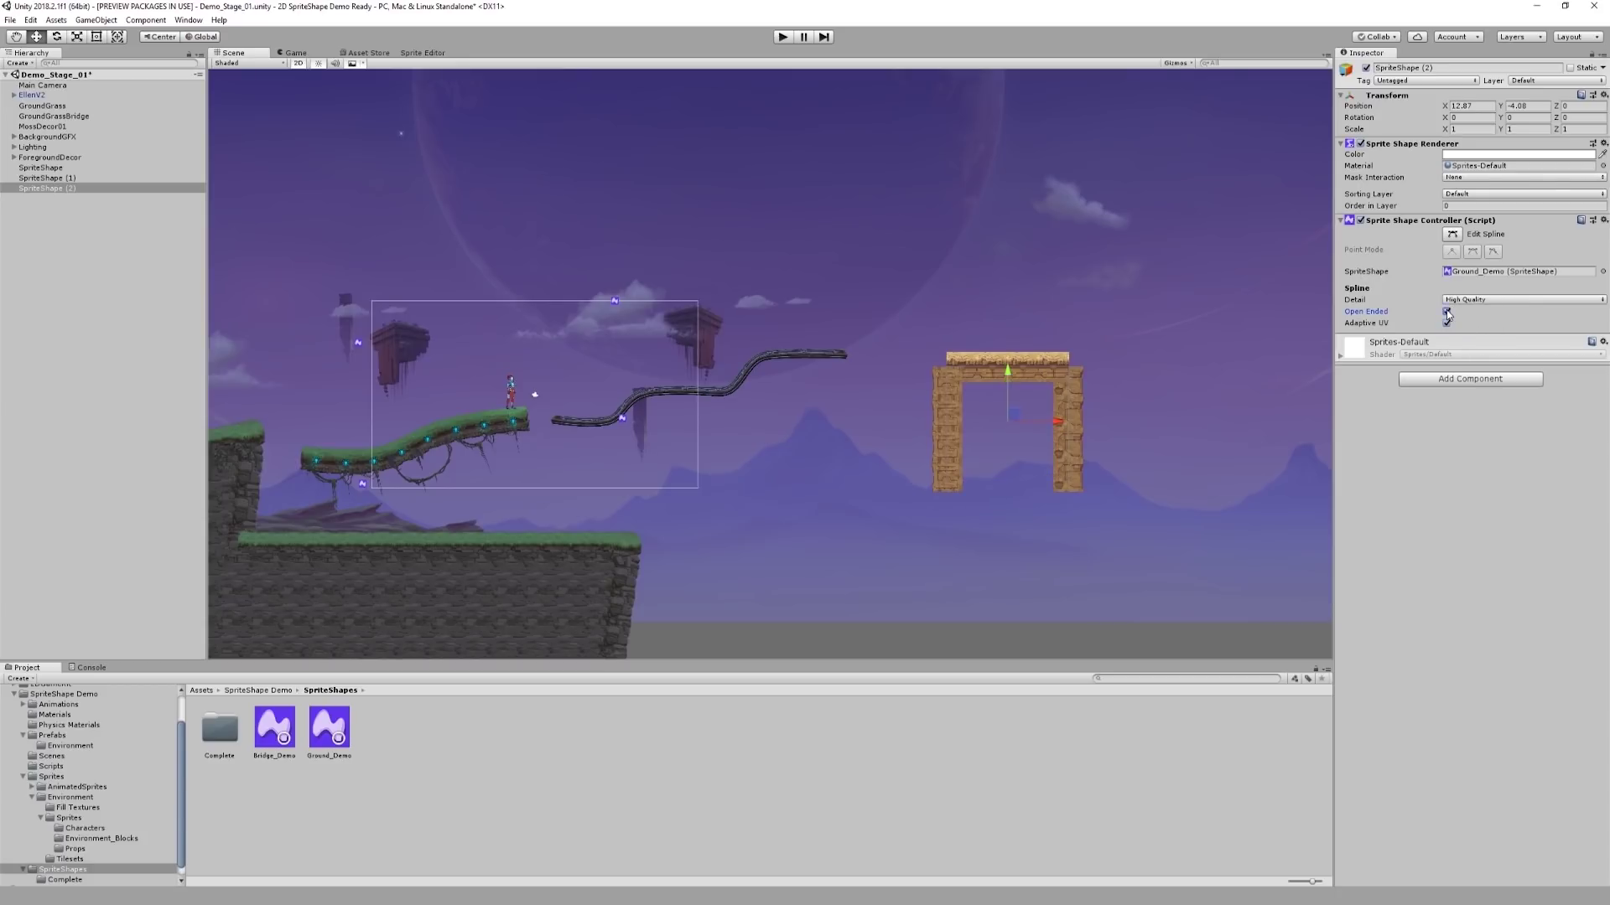
left_click(1446, 312)
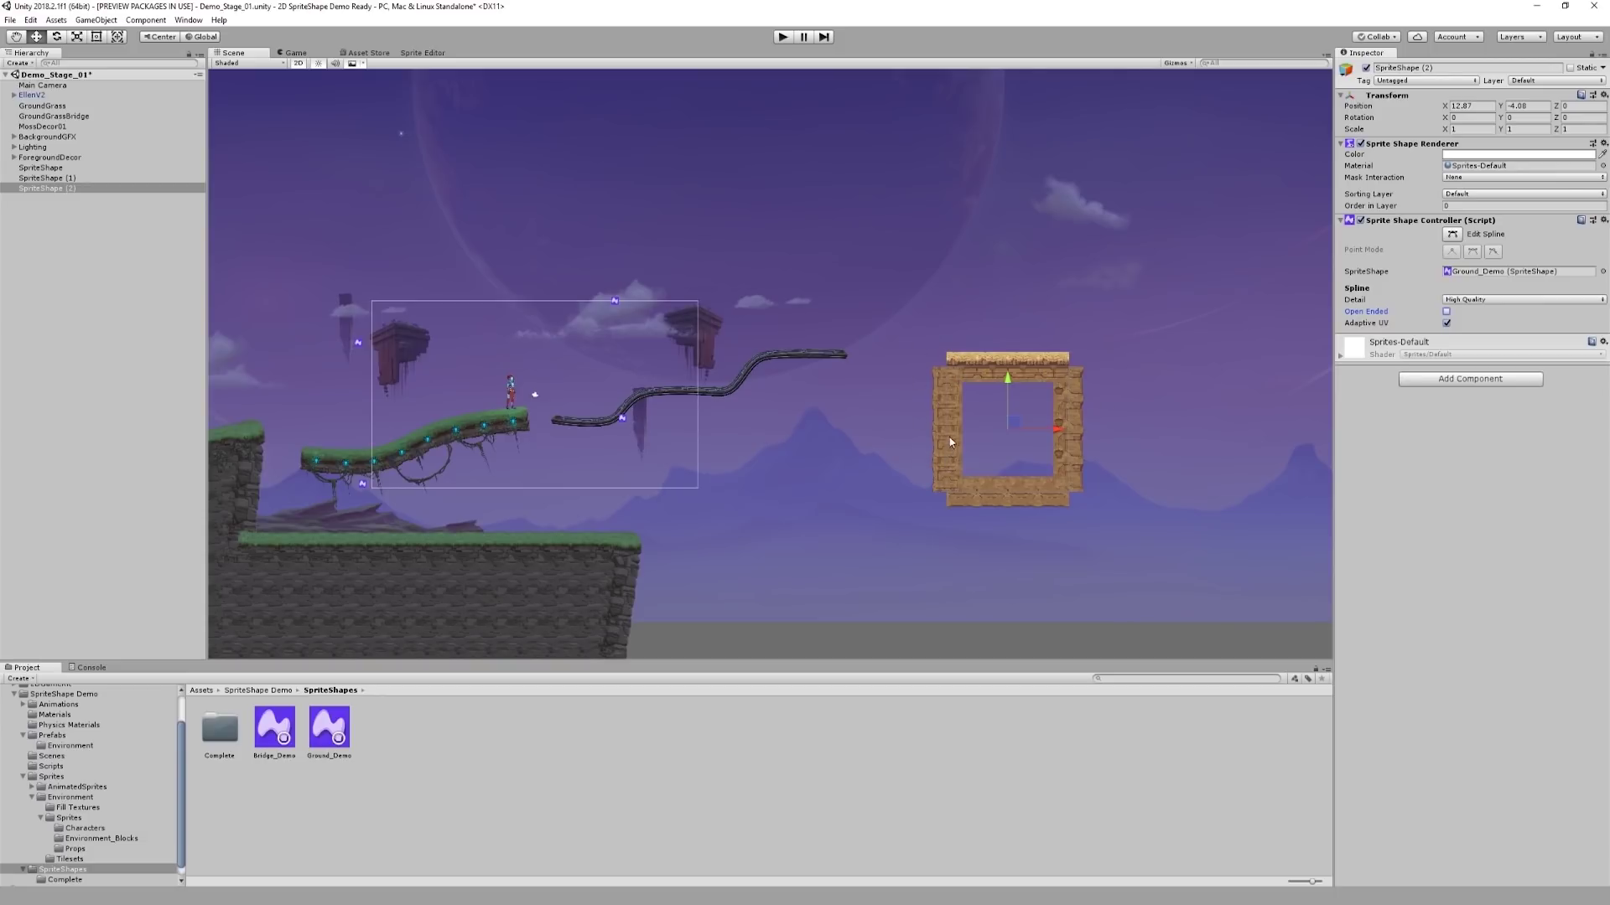
key("ctrl+z")
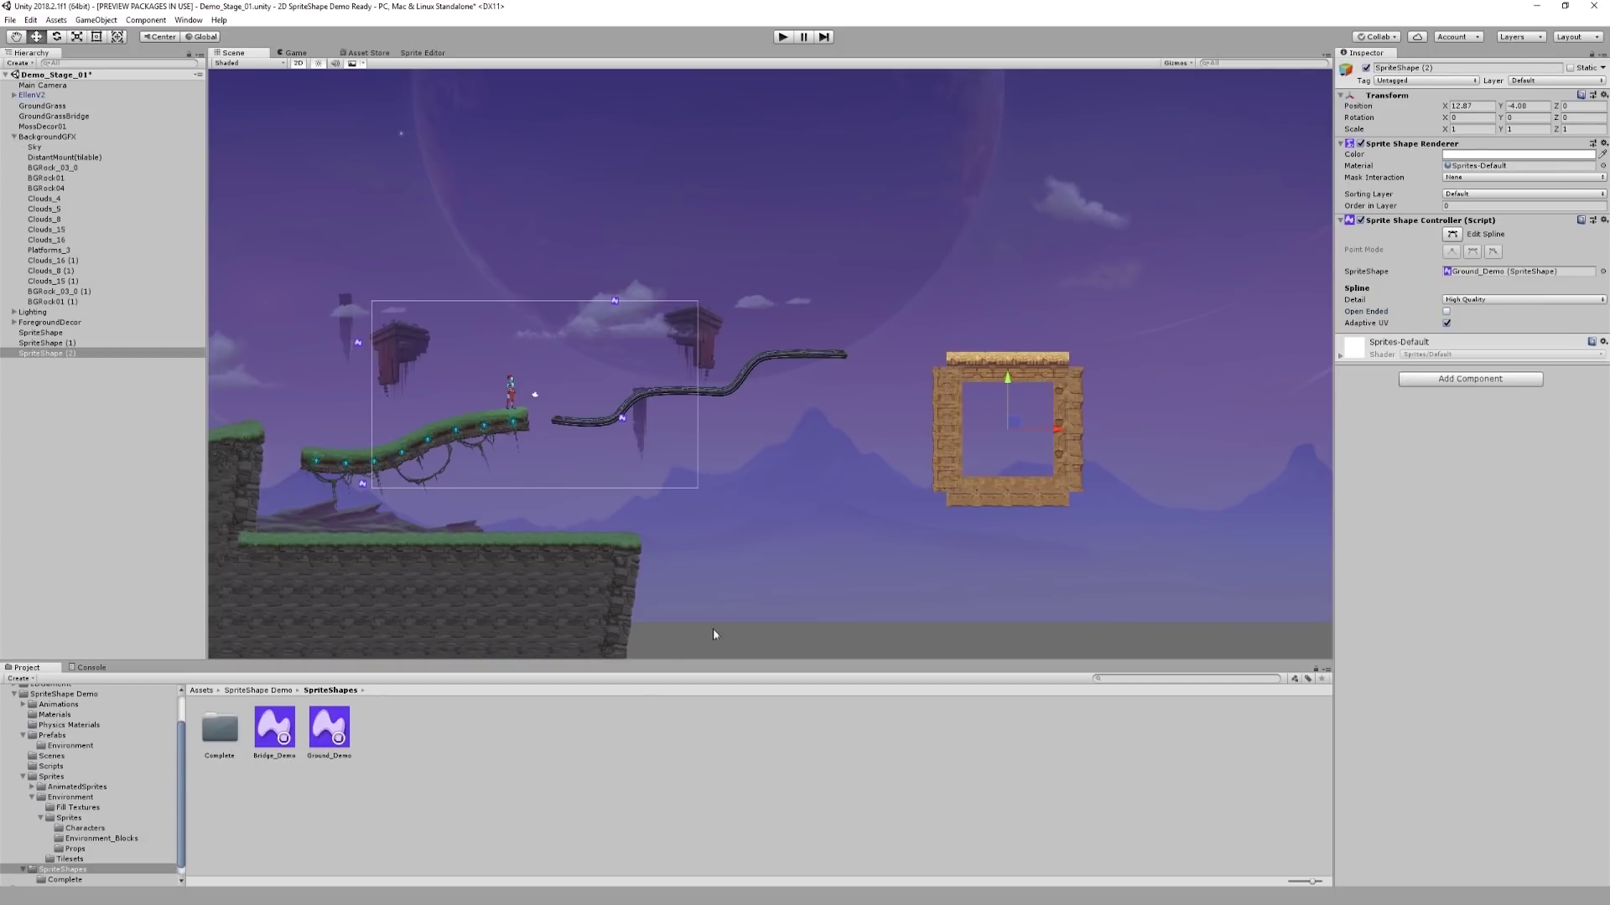
Set Ground_Demo's Fill Texture to Ground_Fill and locate that texture in the Project window.
left_click(335, 738)
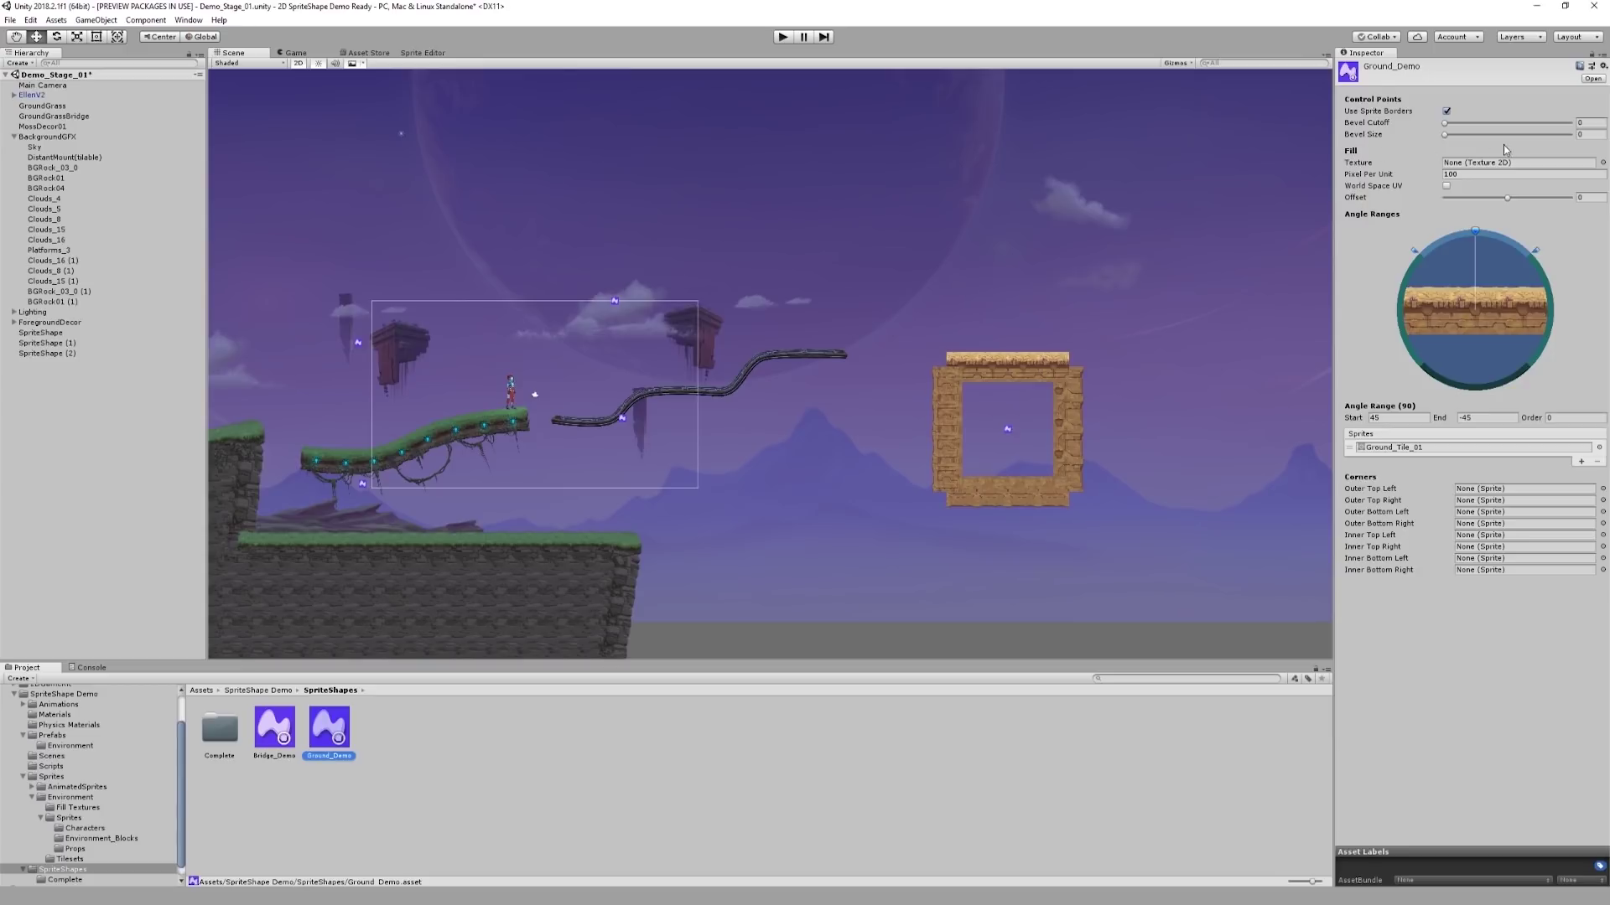
left_click(1602, 162)
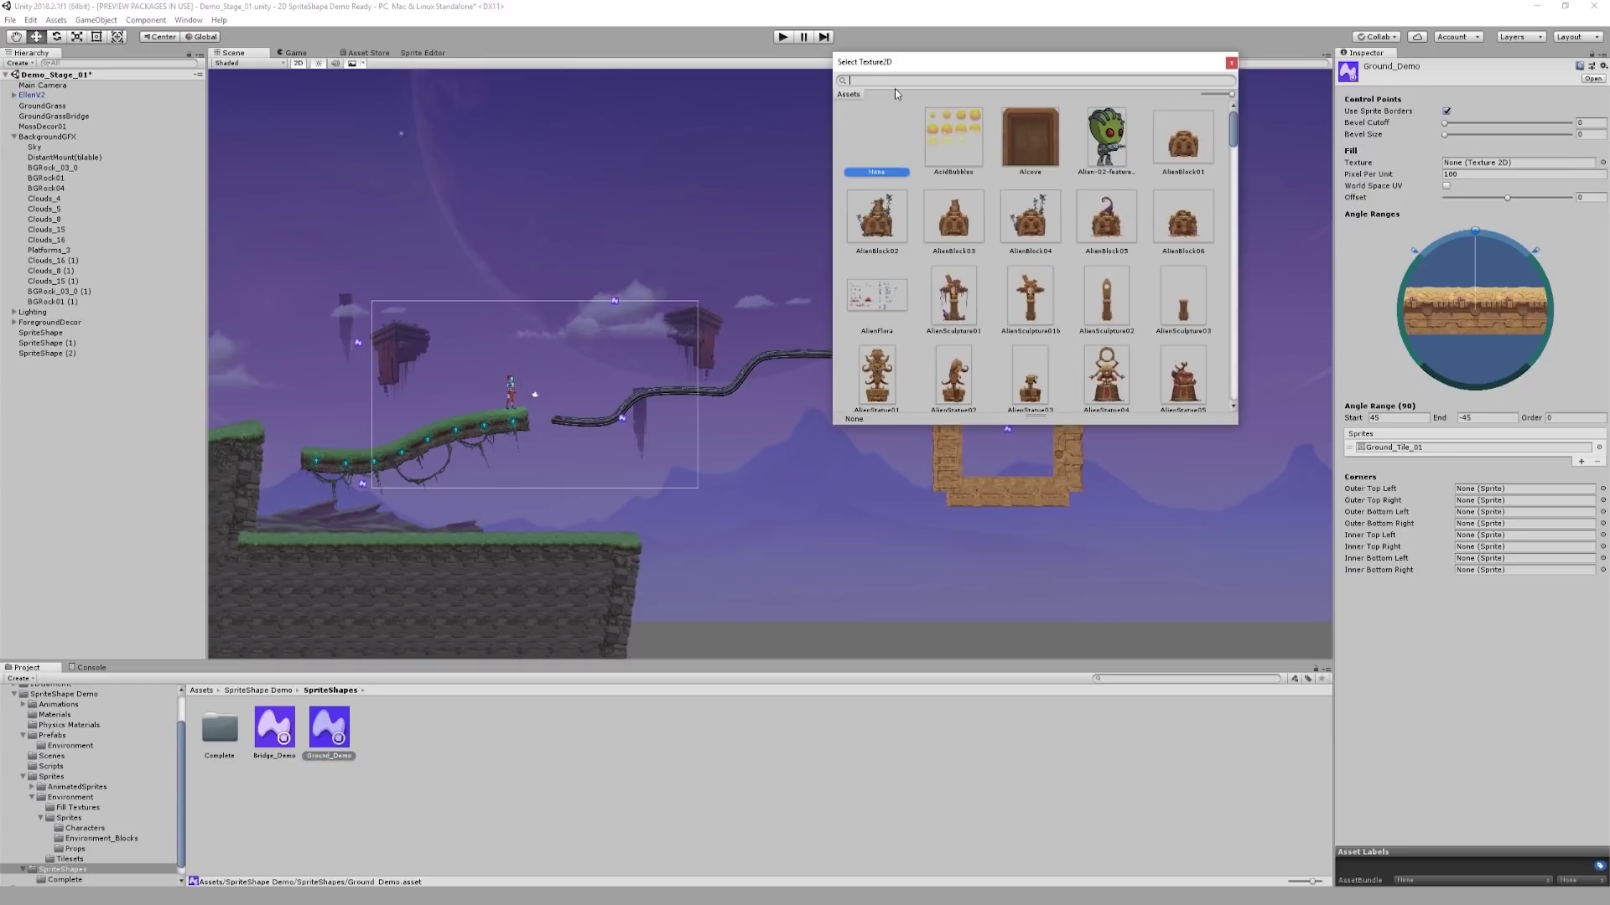
type("fill")
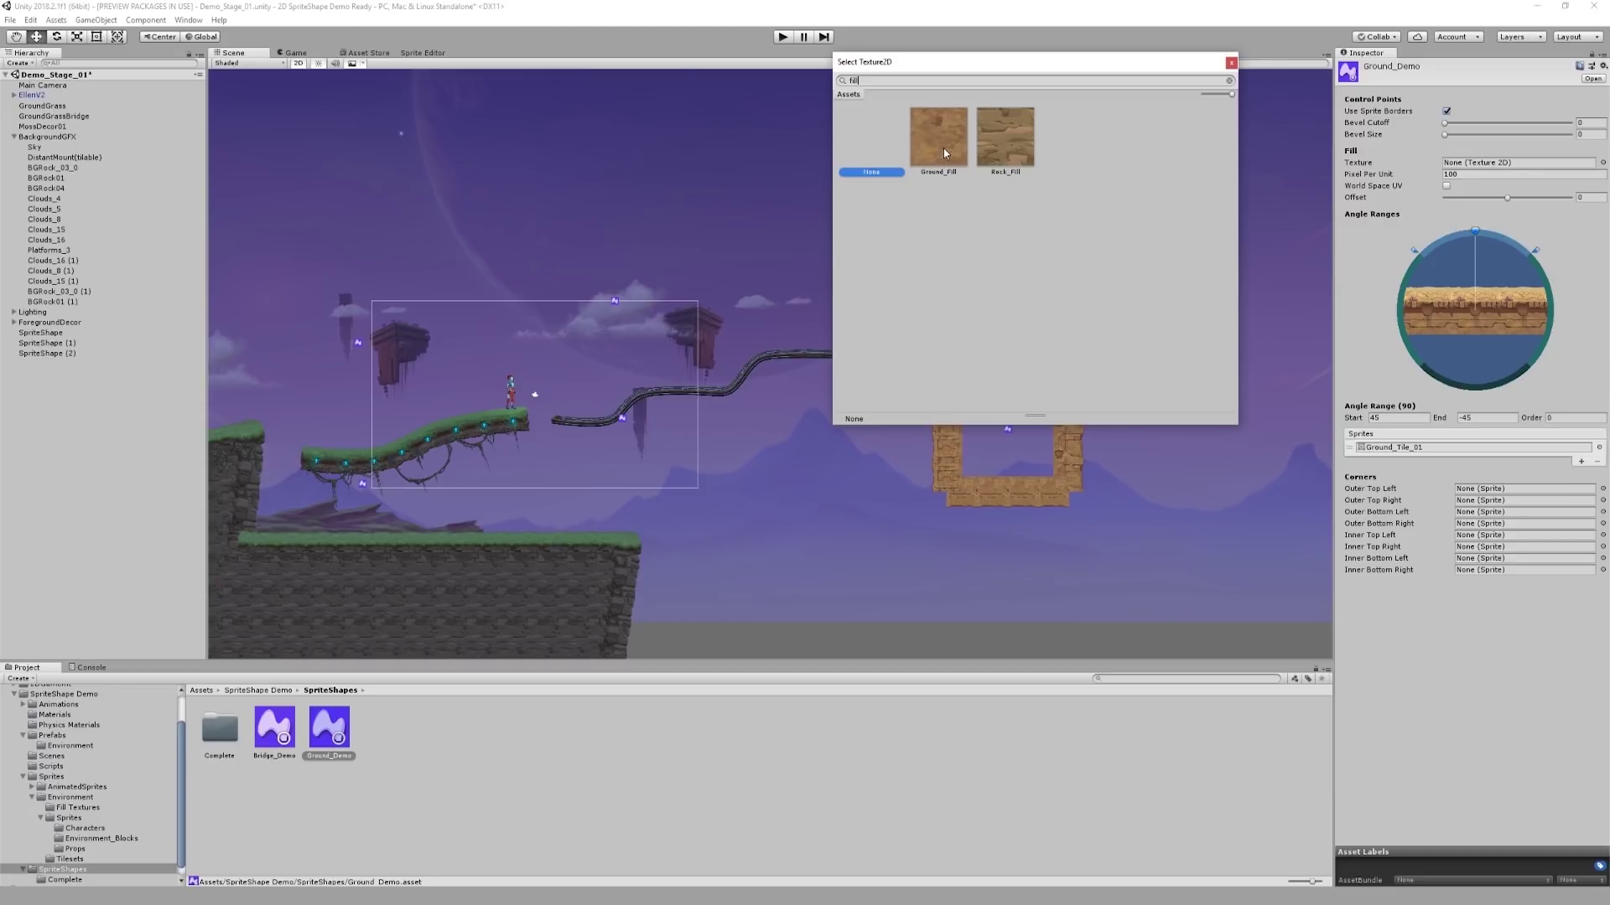
double_click(944, 147)
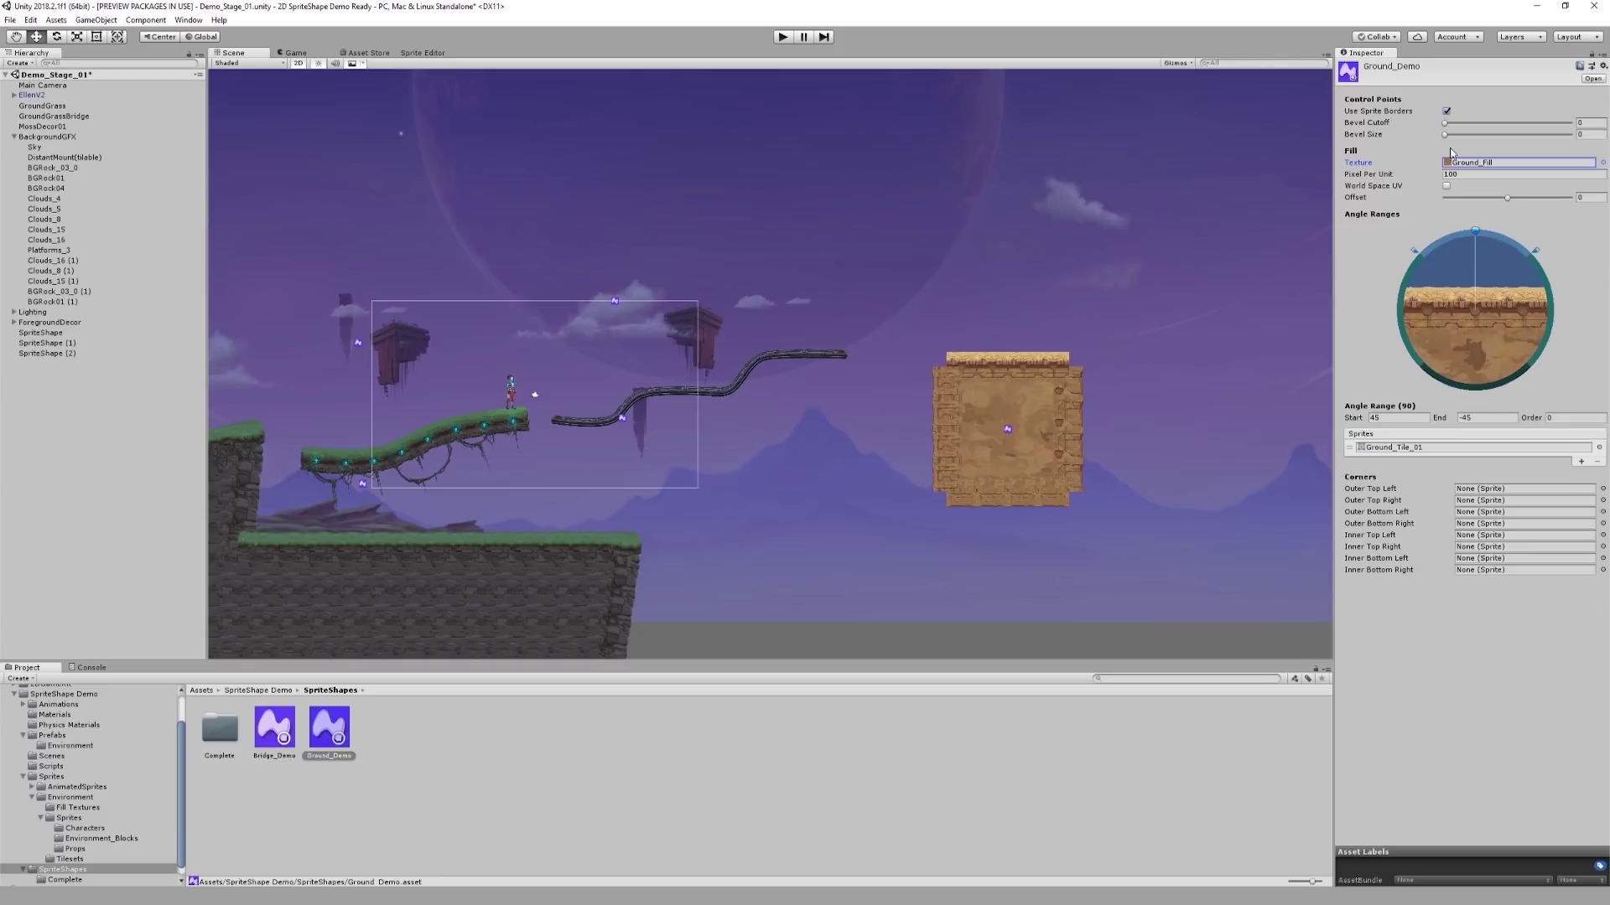
left_click(1471, 166)
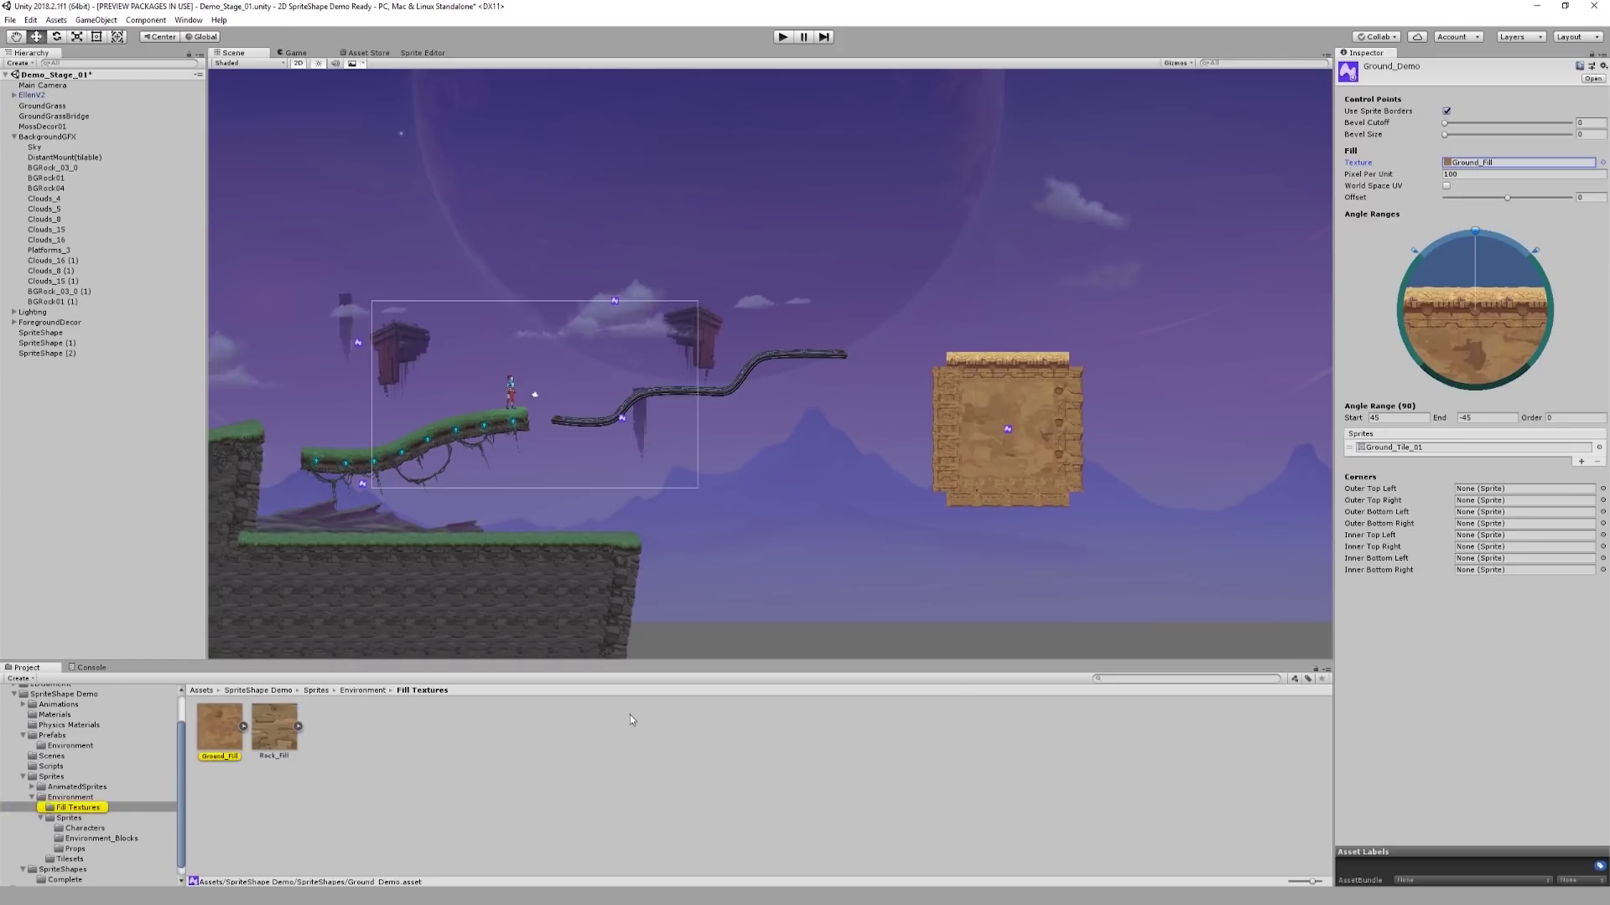
left_click(212, 726)
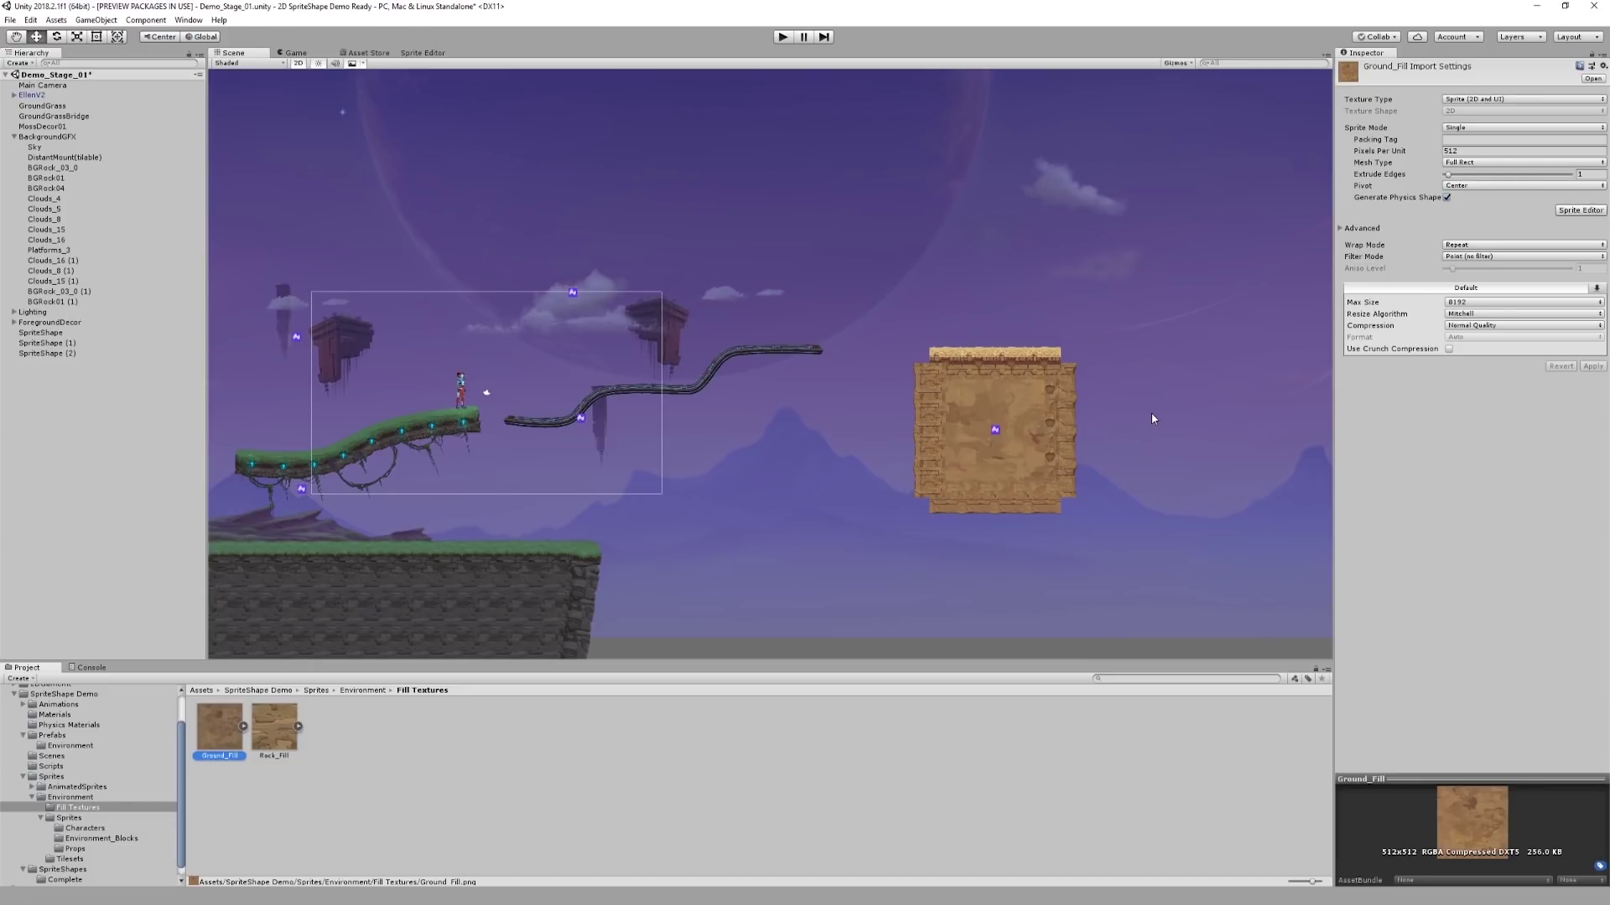
Select the square SpriteShape (2) object and ping its Ground_Demo profile in SpriteShapes.
scroll(1150, 416, "up", 4)
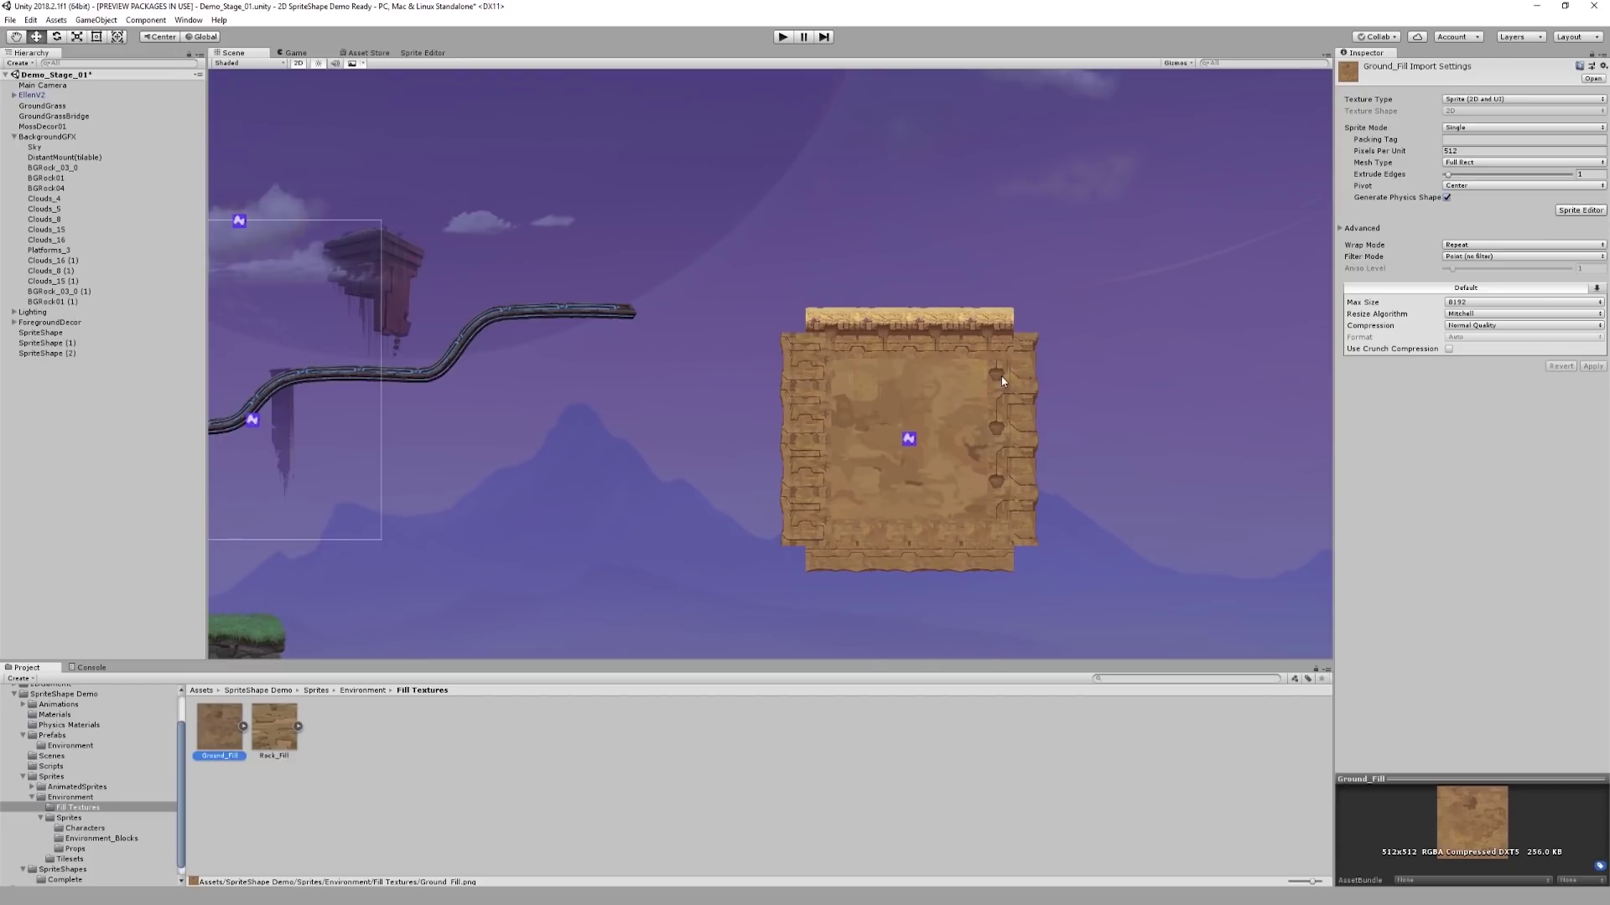
left_click(1023, 347)
left_click(1508, 262)
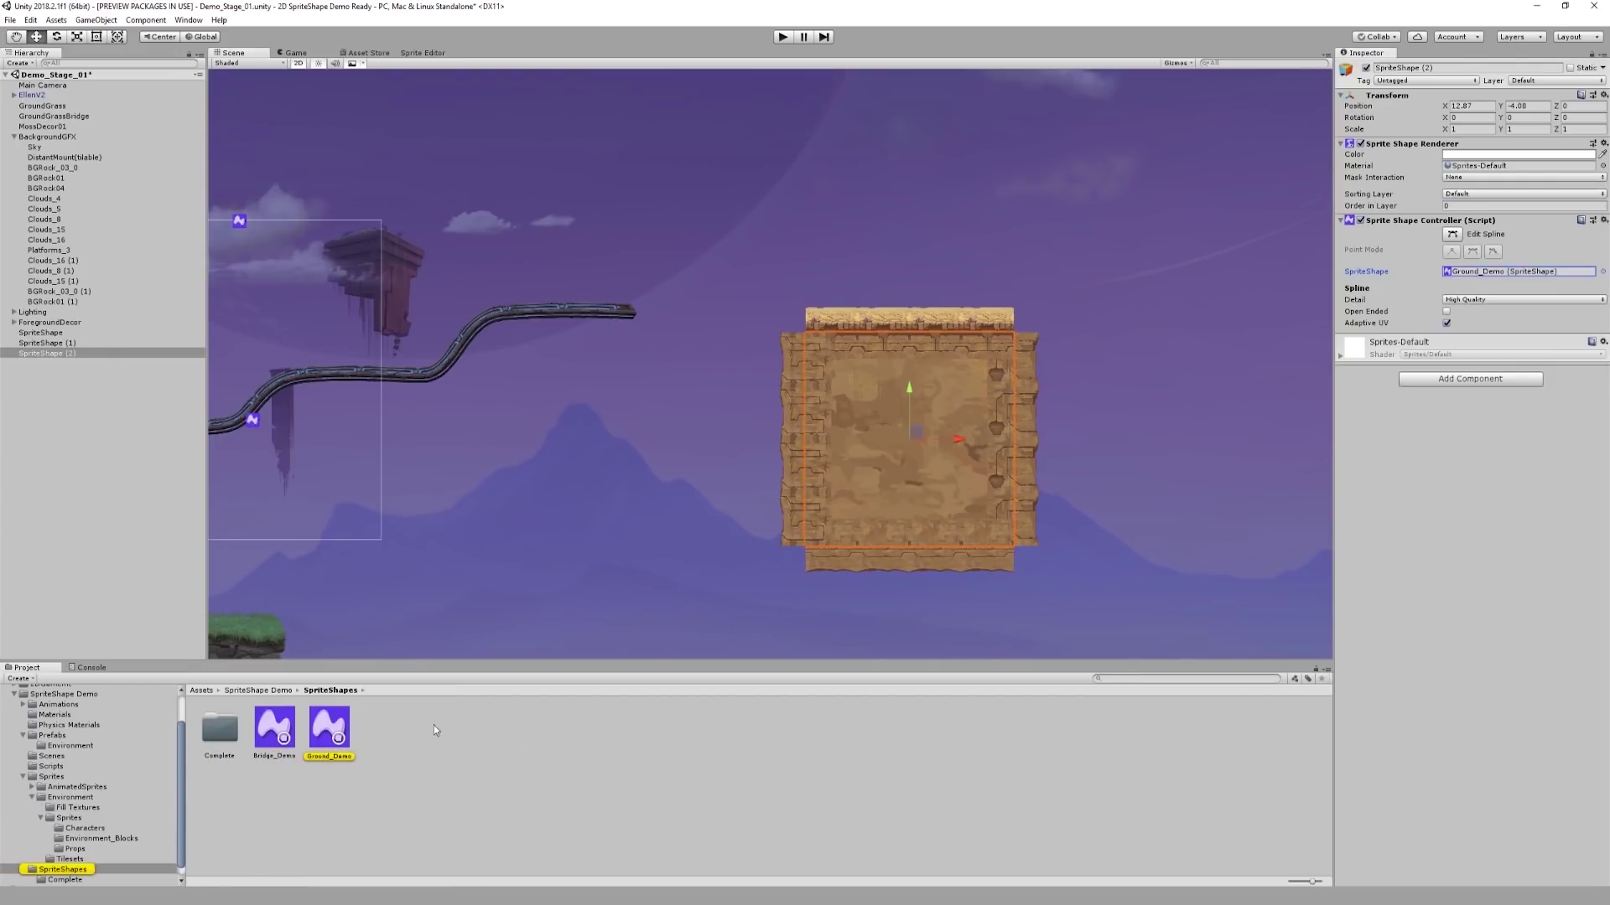
Assign Ground_Corner sprites to Ground_Demo's outer top-left and top-right corner slots.
left_click(340, 723)
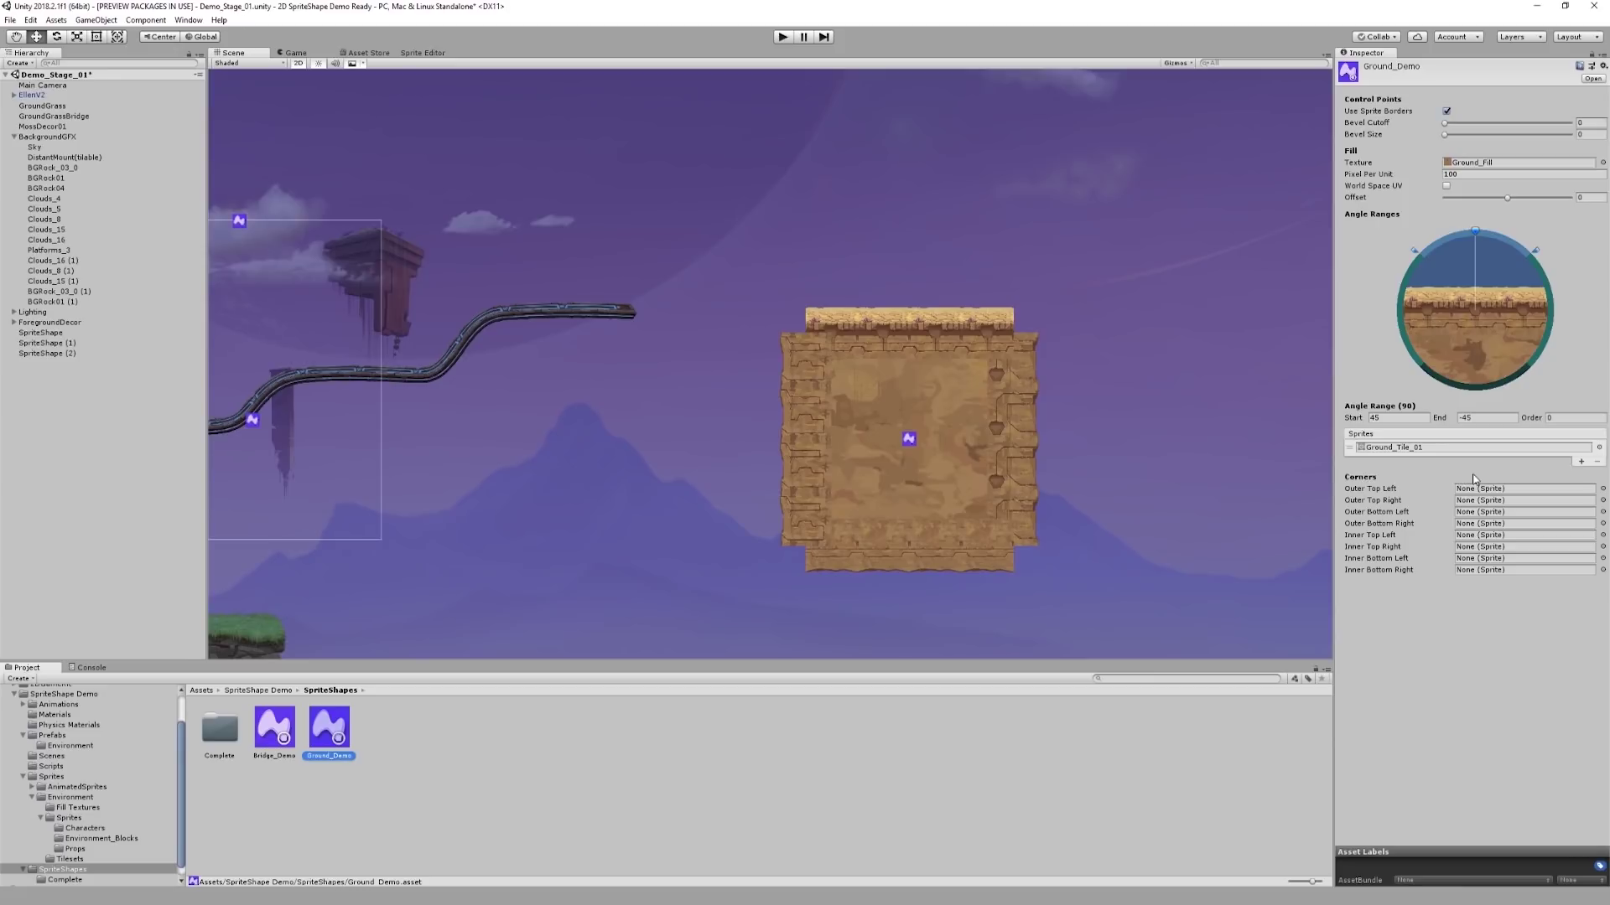
left_click(1602, 489)
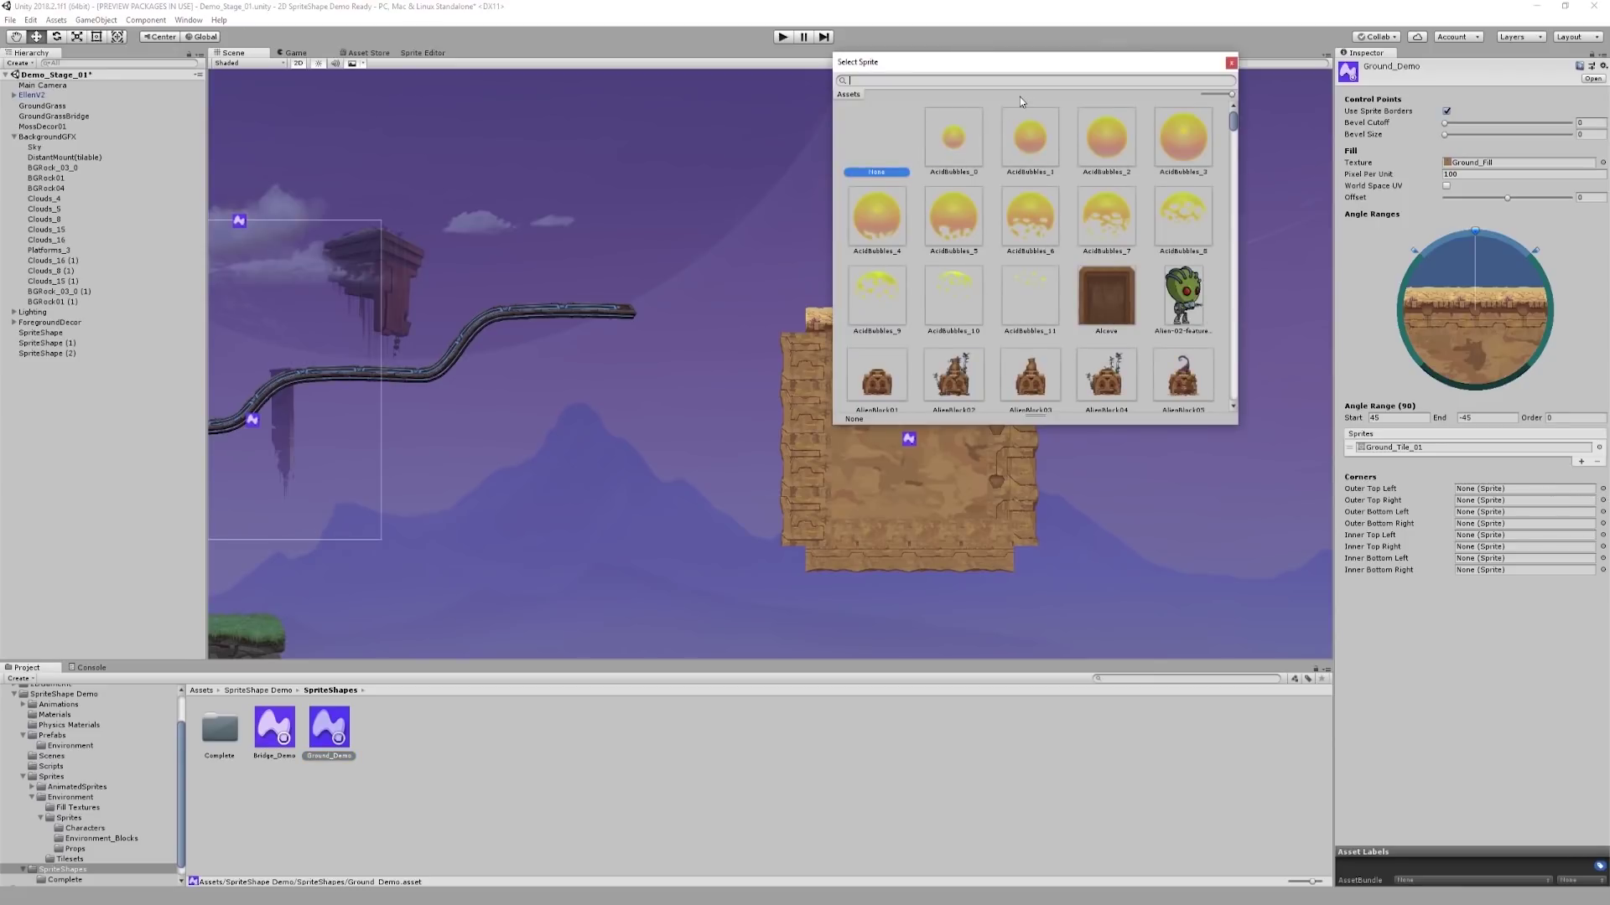
type("corner")
double_click(954, 216)
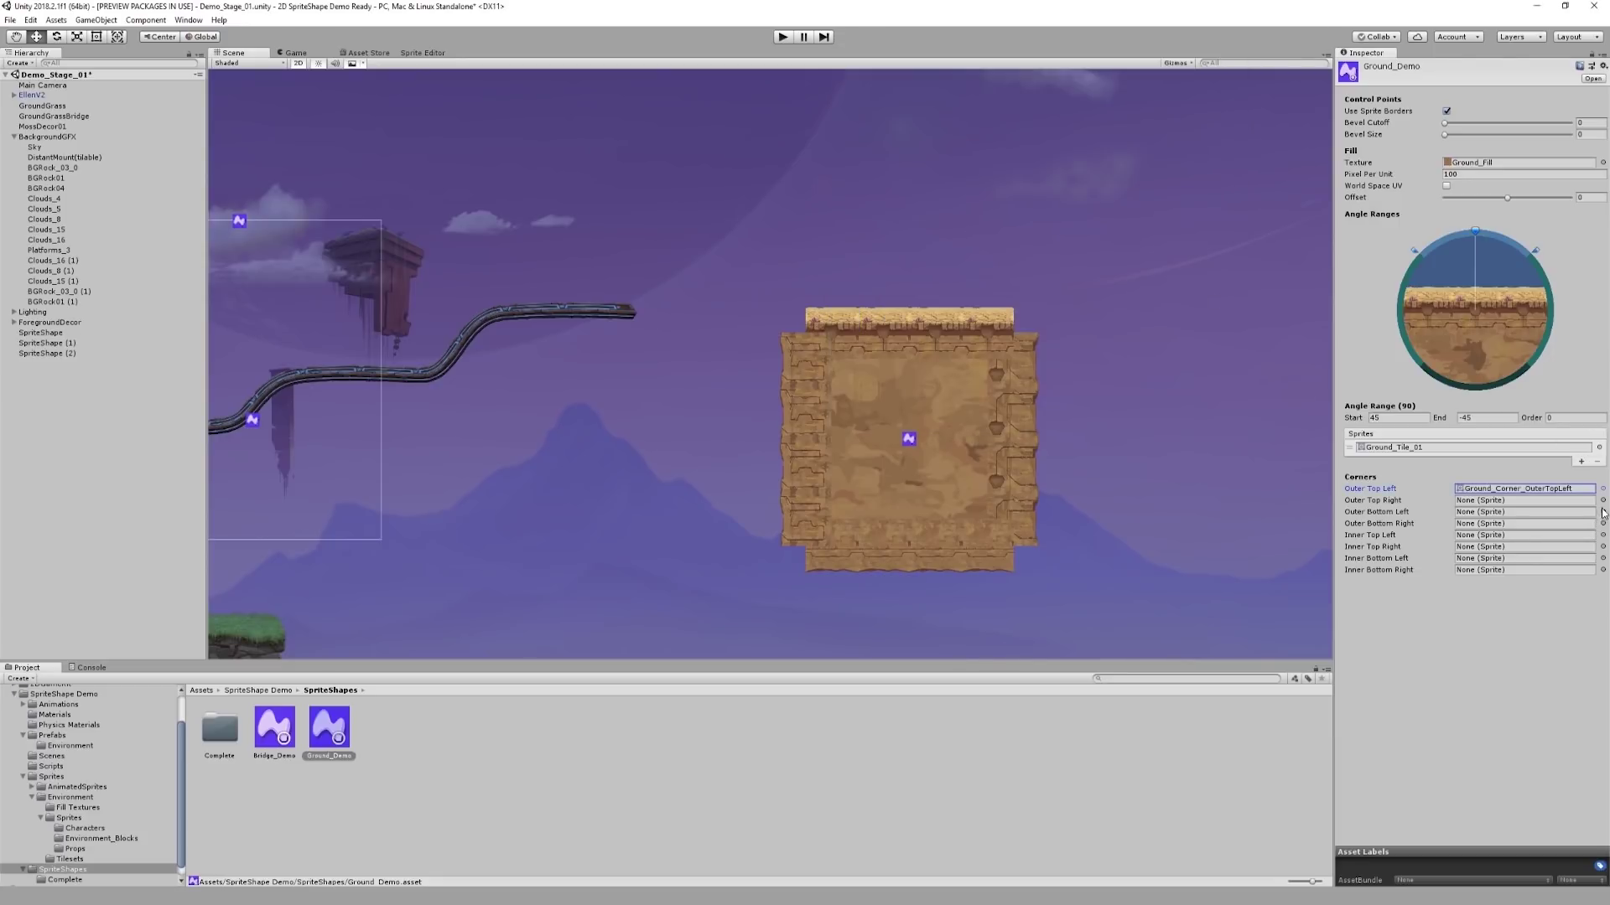
left_click(1602, 512)
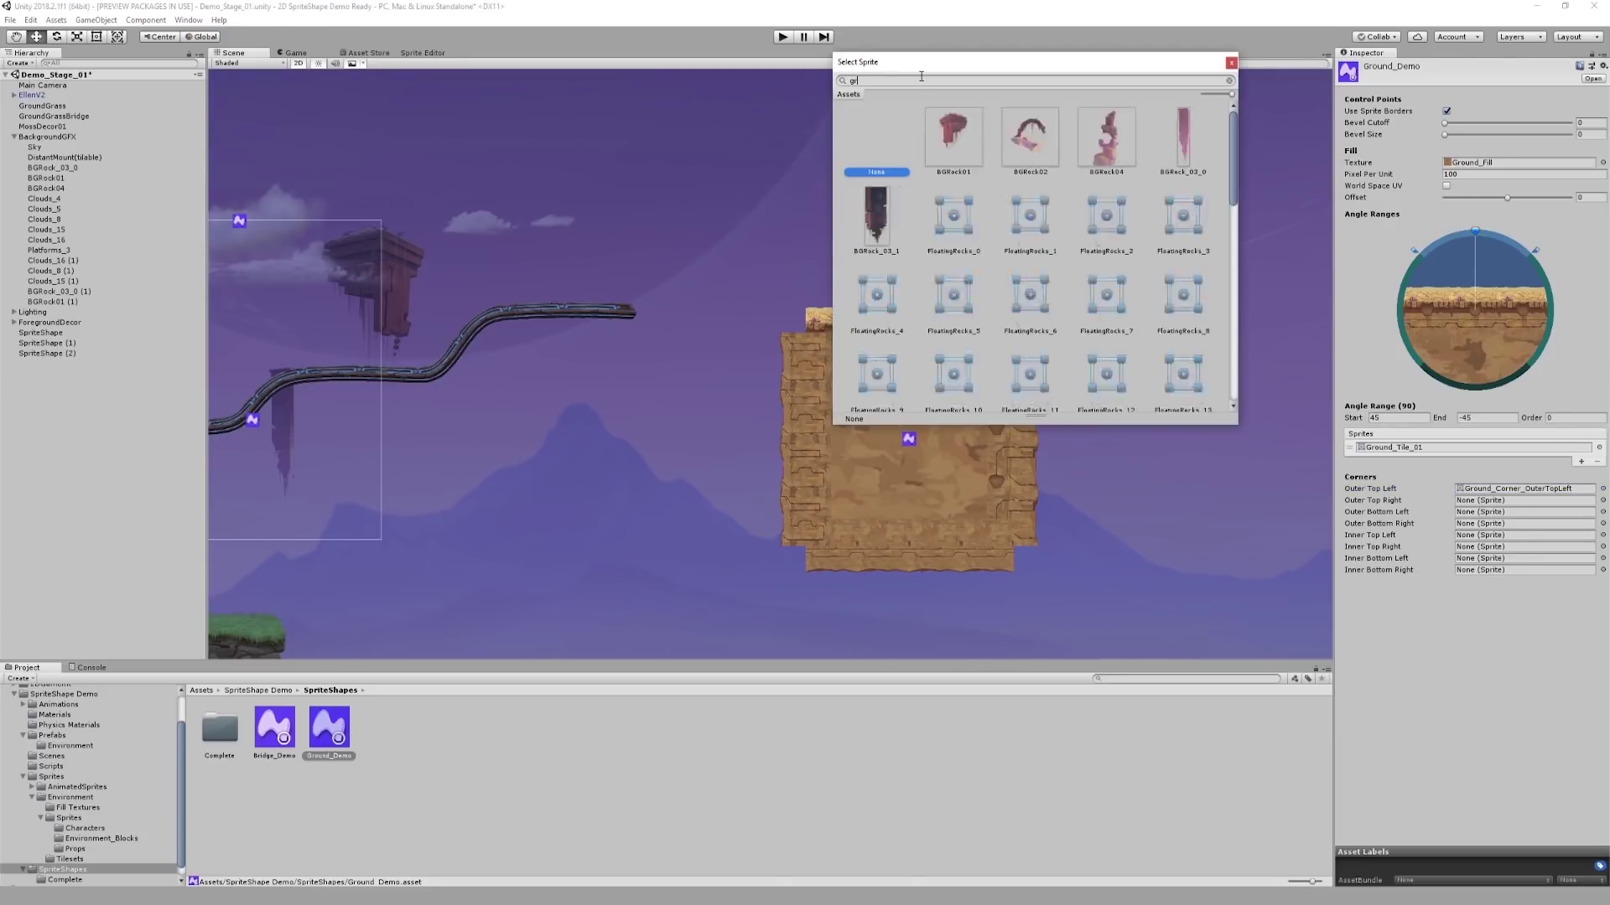
type("groun")
double_click(1029, 216)
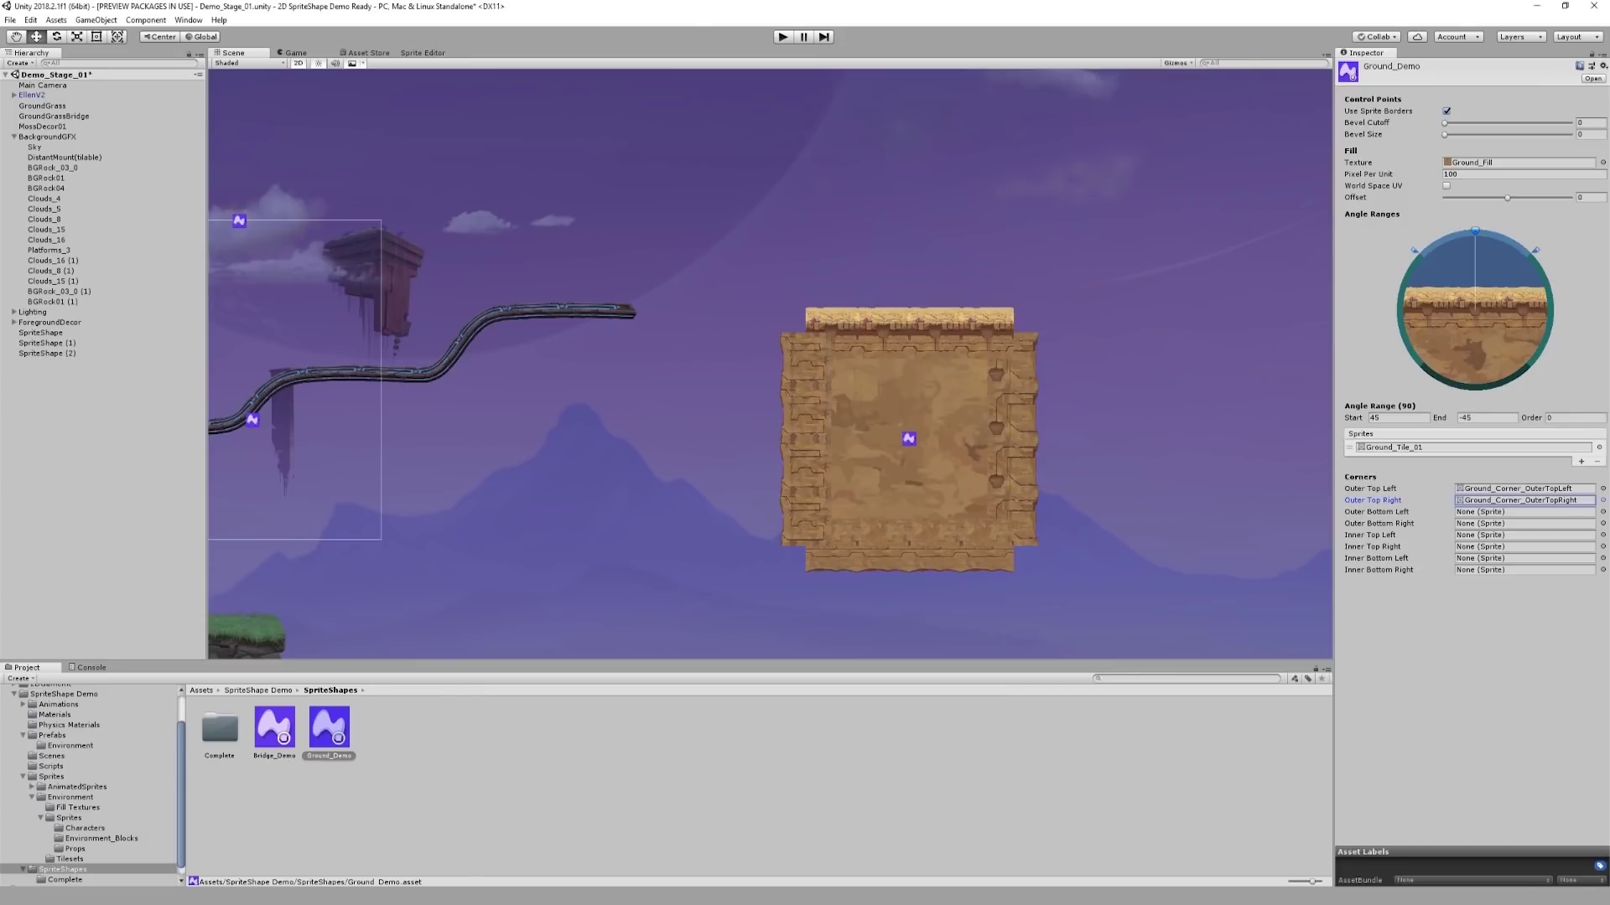
Assign Ground_Corner sprites to both outer bottom corners and the inner bottom-left and bottom-right corners.
left_click(1602, 512)
type("ground")
double_click(1182, 136)
left_click(1602, 523)
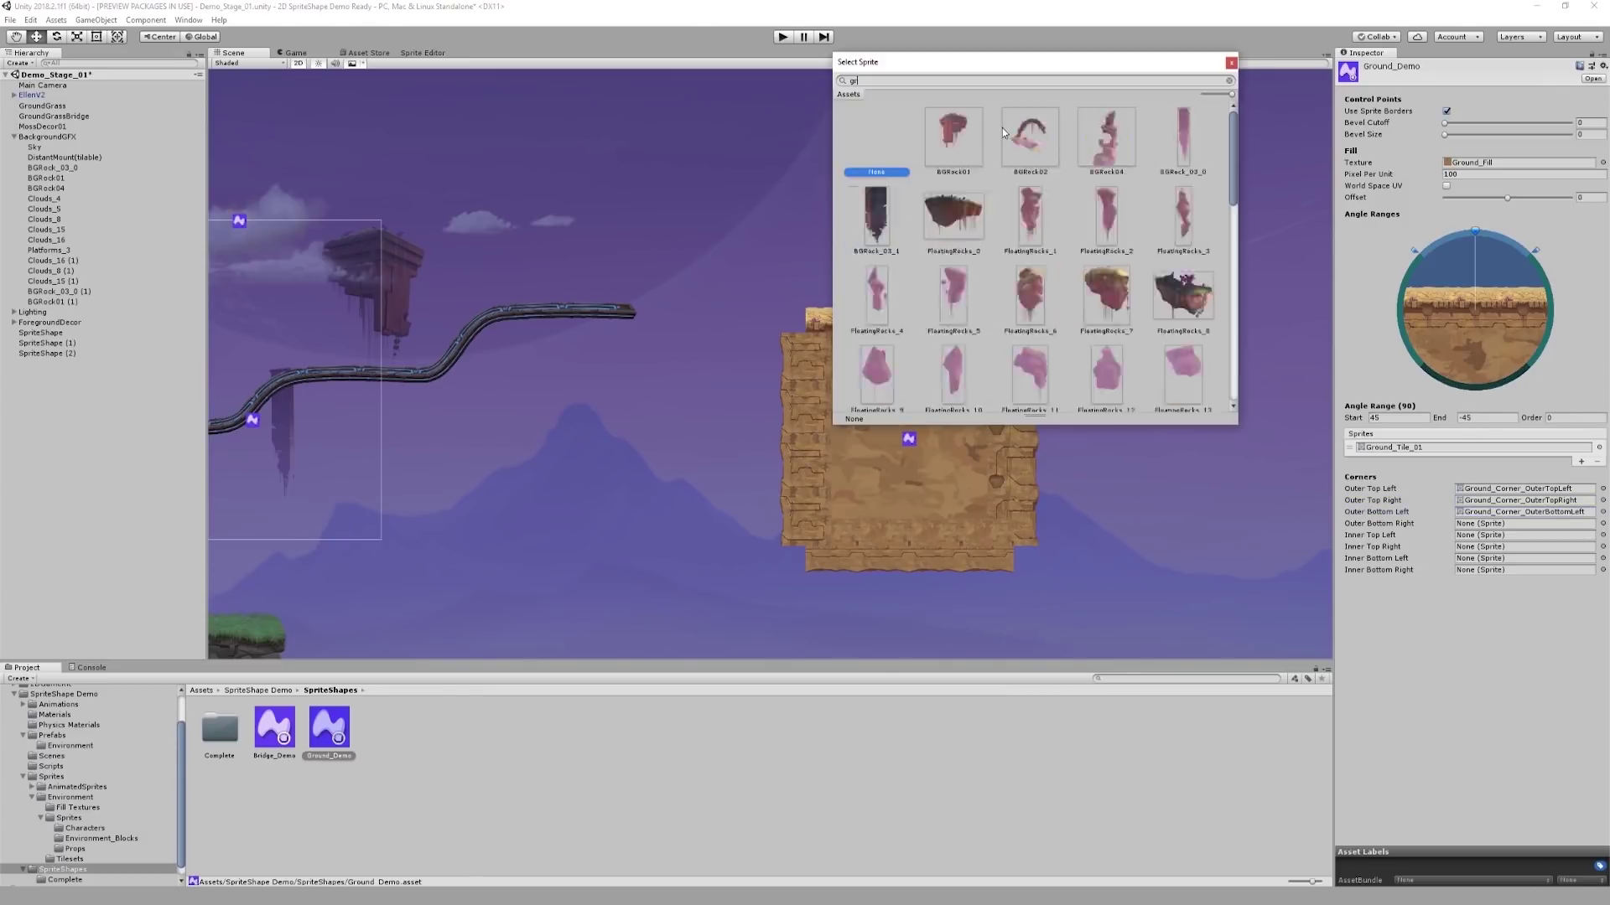
type("ground")
double_click(876, 217)
left_click(1602, 535)
type("grou")
double_click(1029, 136)
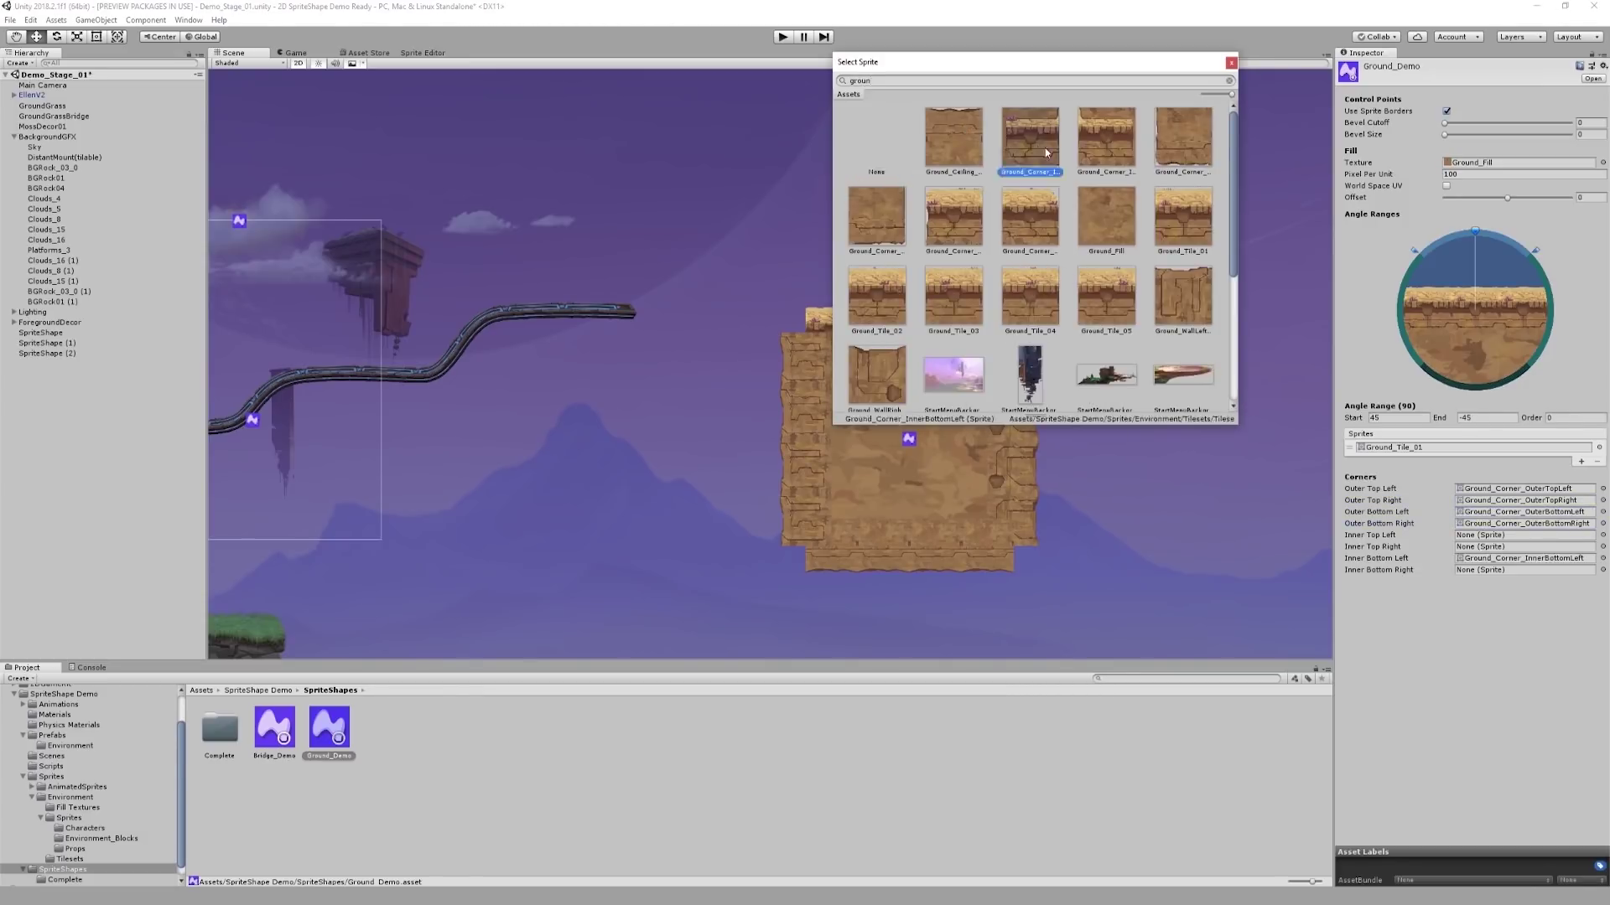
left_click(1602, 569)
type("ground")
double_click(1106, 136)
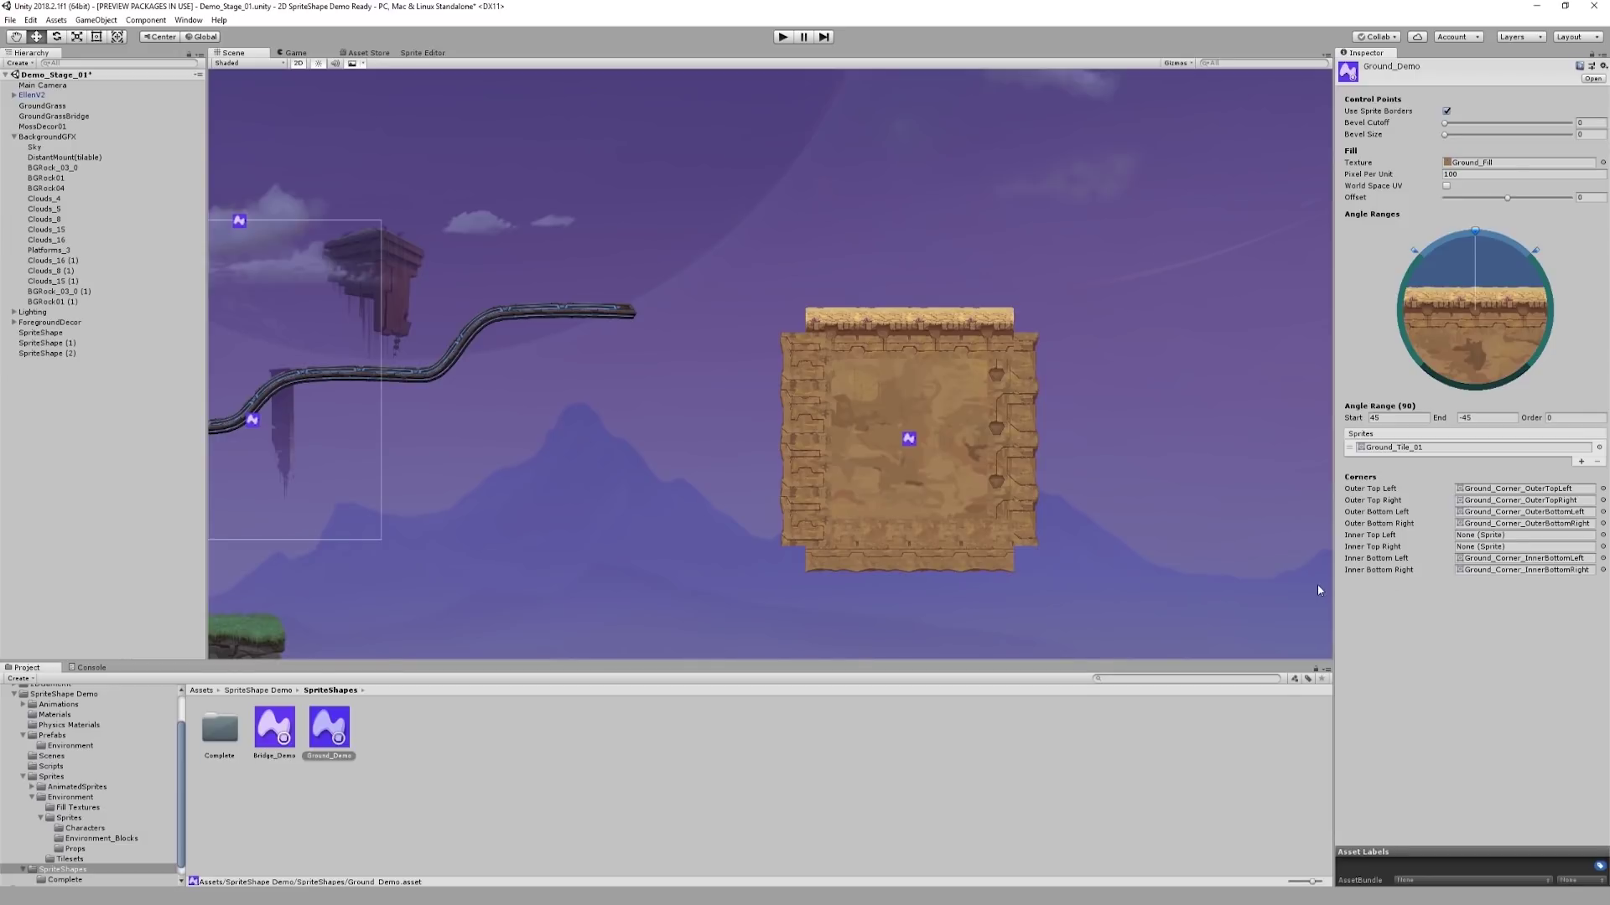
Edit the ground block's spline and set its top-left and top-right points to Automatic corners.
left_click(1041, 483)
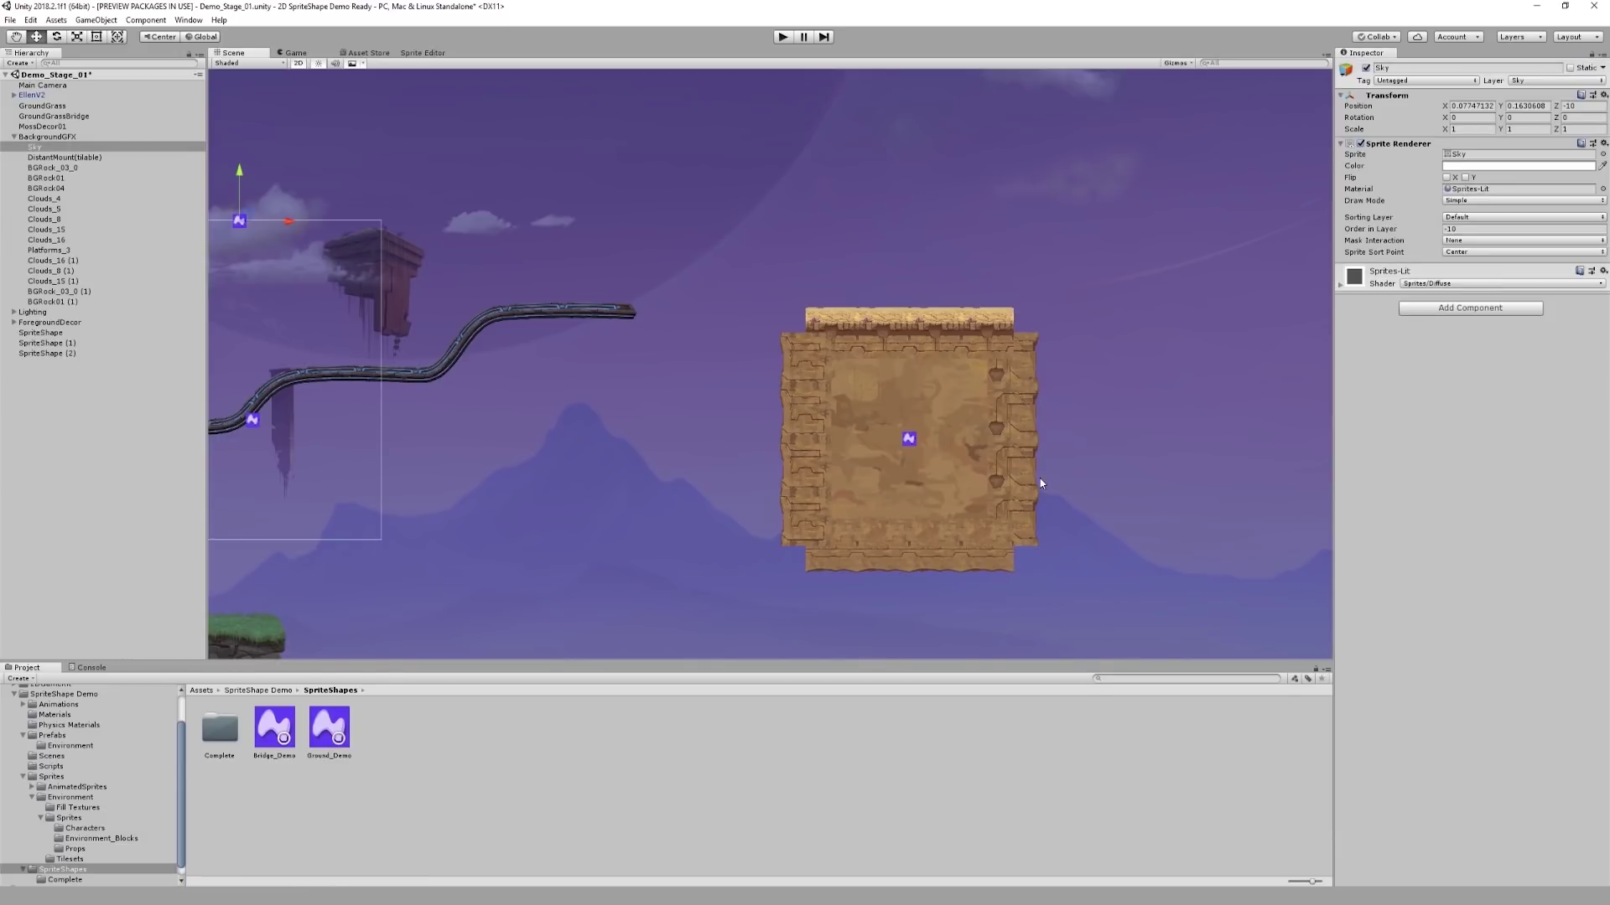
left_click(986, 475)
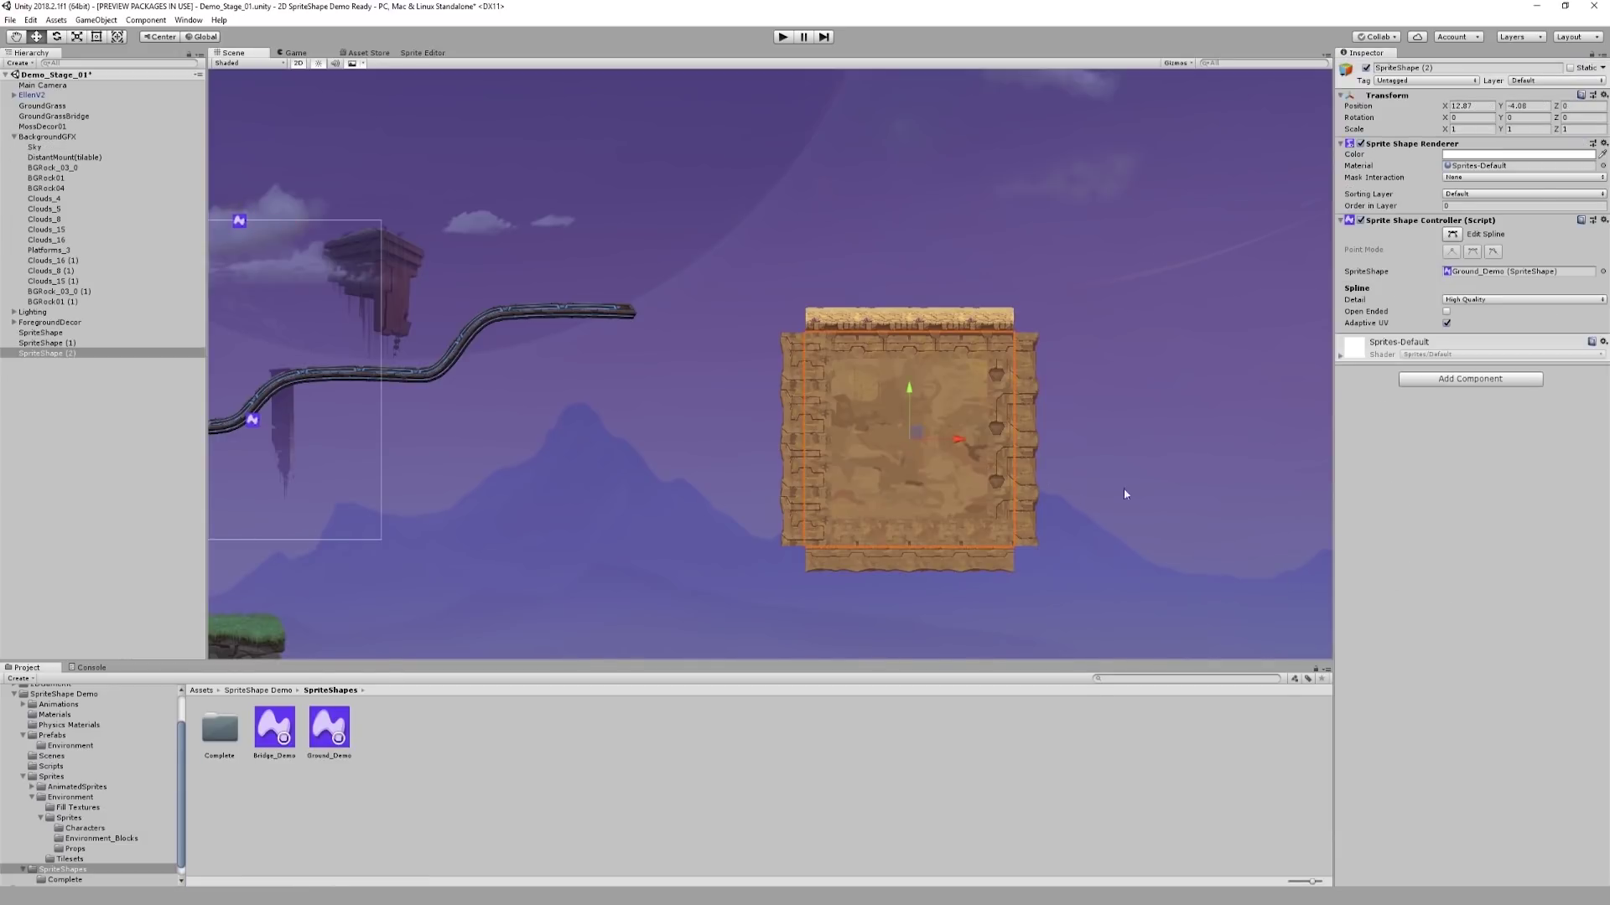
left_click(1451, 235)
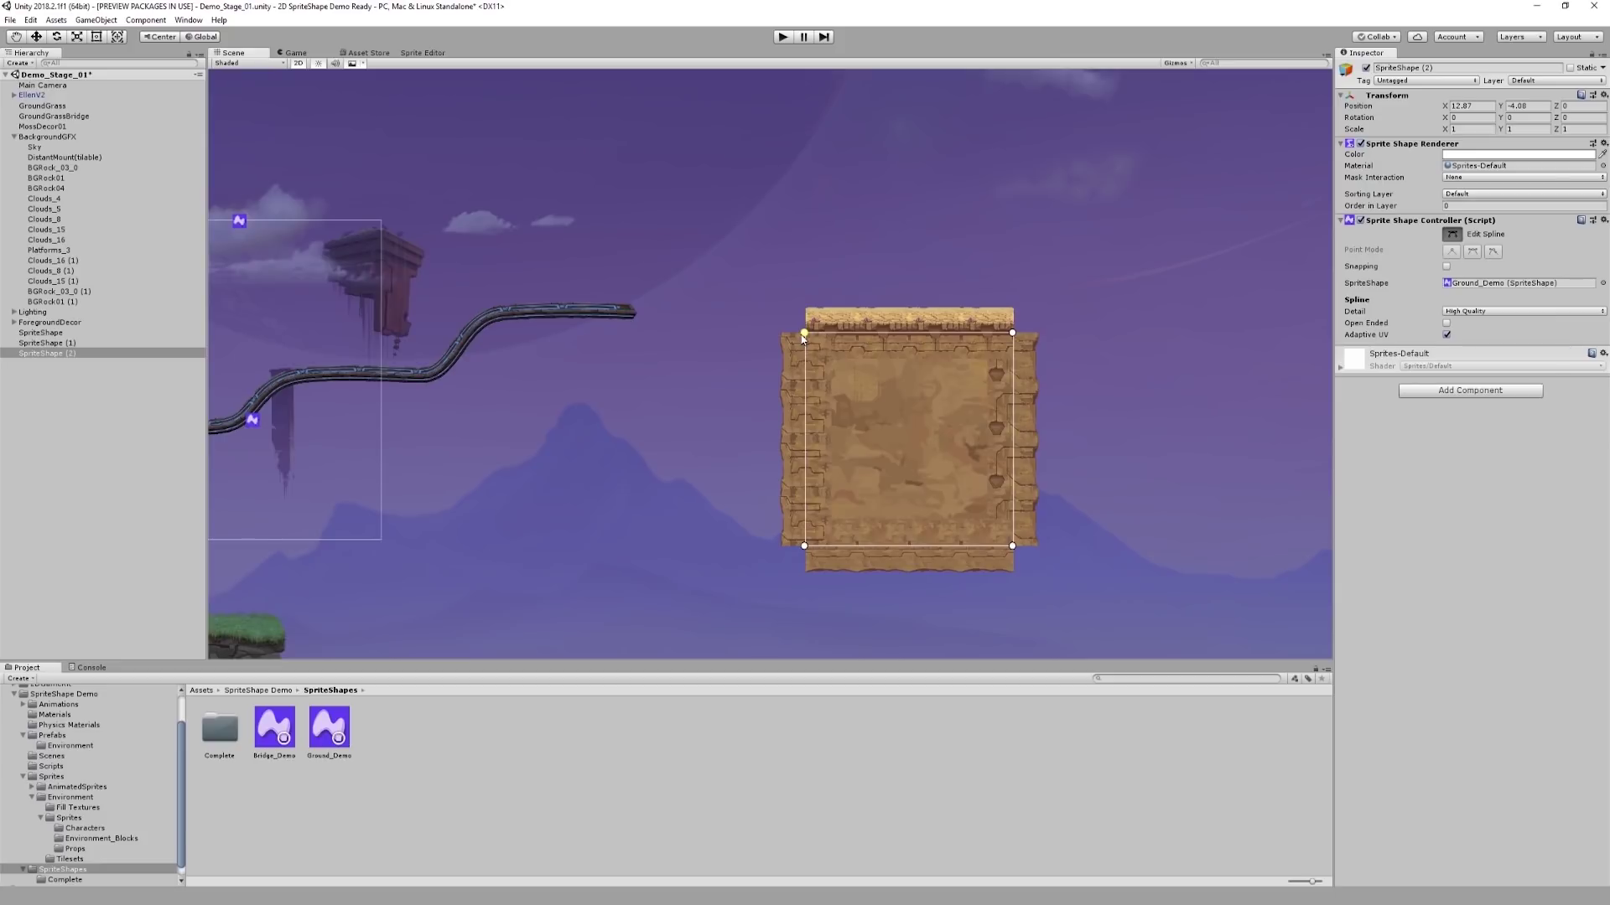
left_click(804, 333)
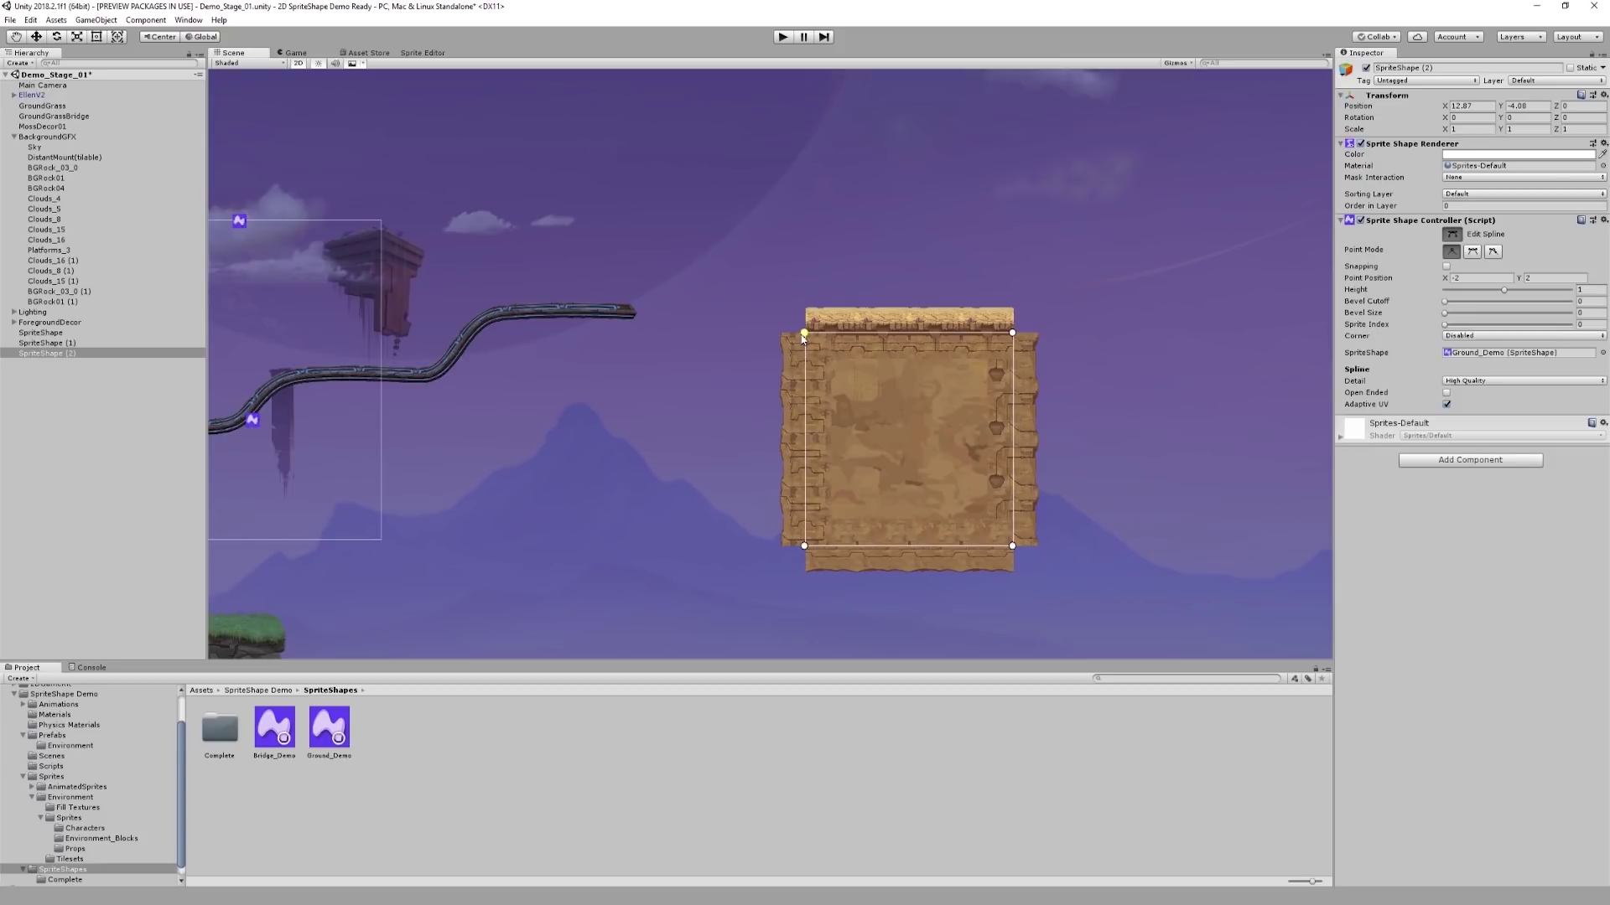
left_click(1464, 339)
left_click(1473, 364)
left_click(1012, 333)
left_click(1463, 336)
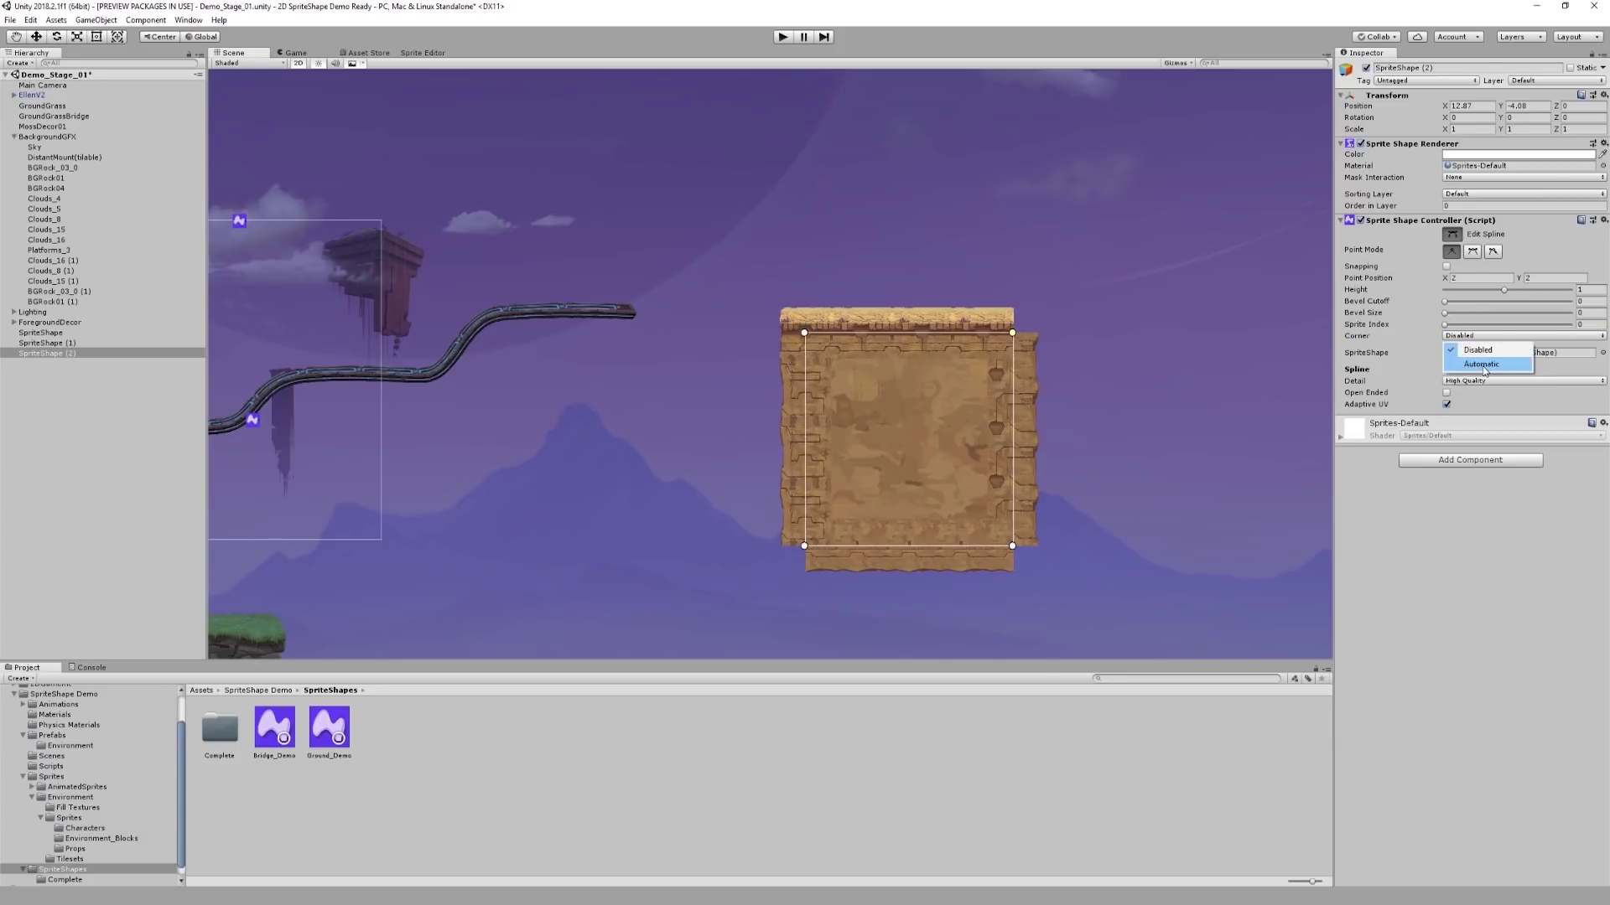
left_click(1473, 363)
Set the bottom-left and bottom-right spline points to Automatic corners.
left_click(805, 546)
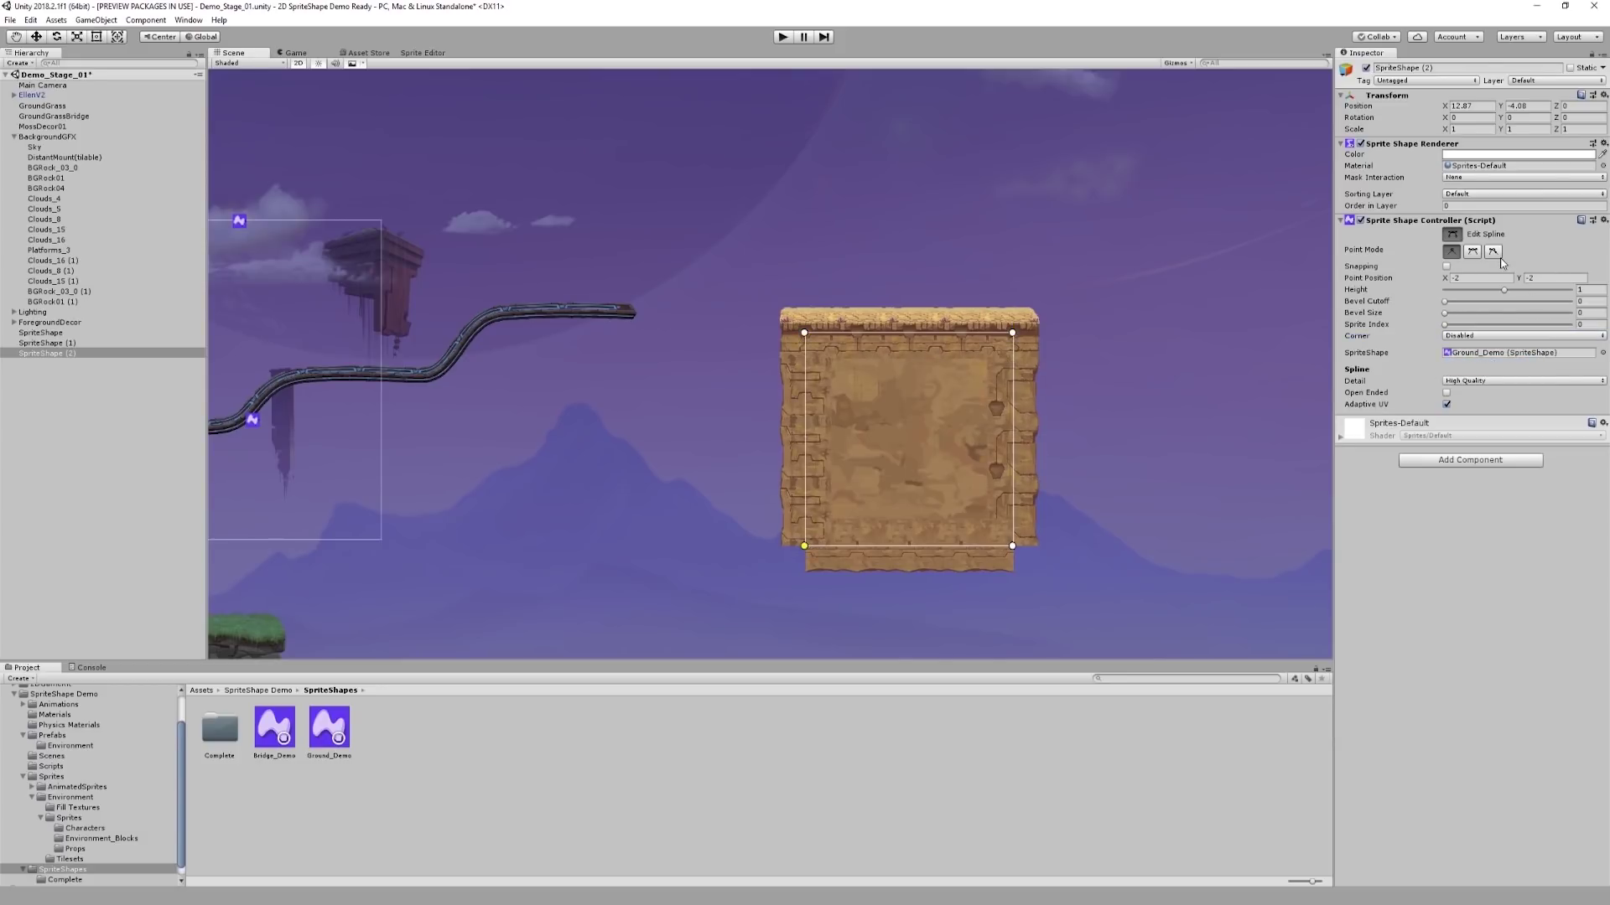
left_click(1502, 337)
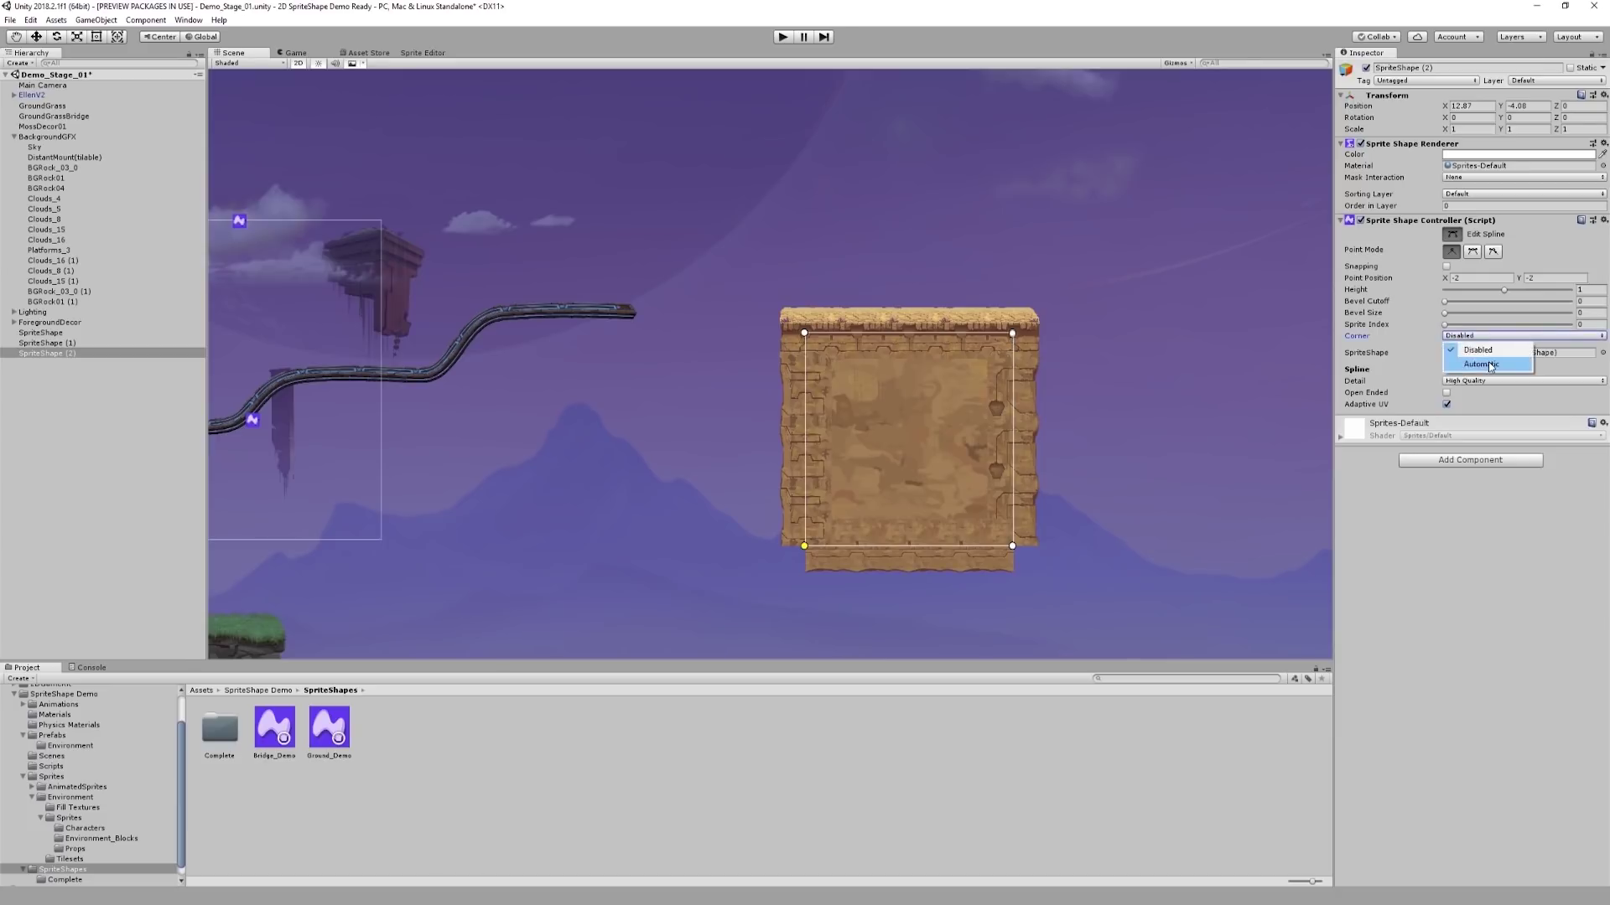
left_click(1500, 364)
left_click(1013, 545)
left_click(1500, 336)
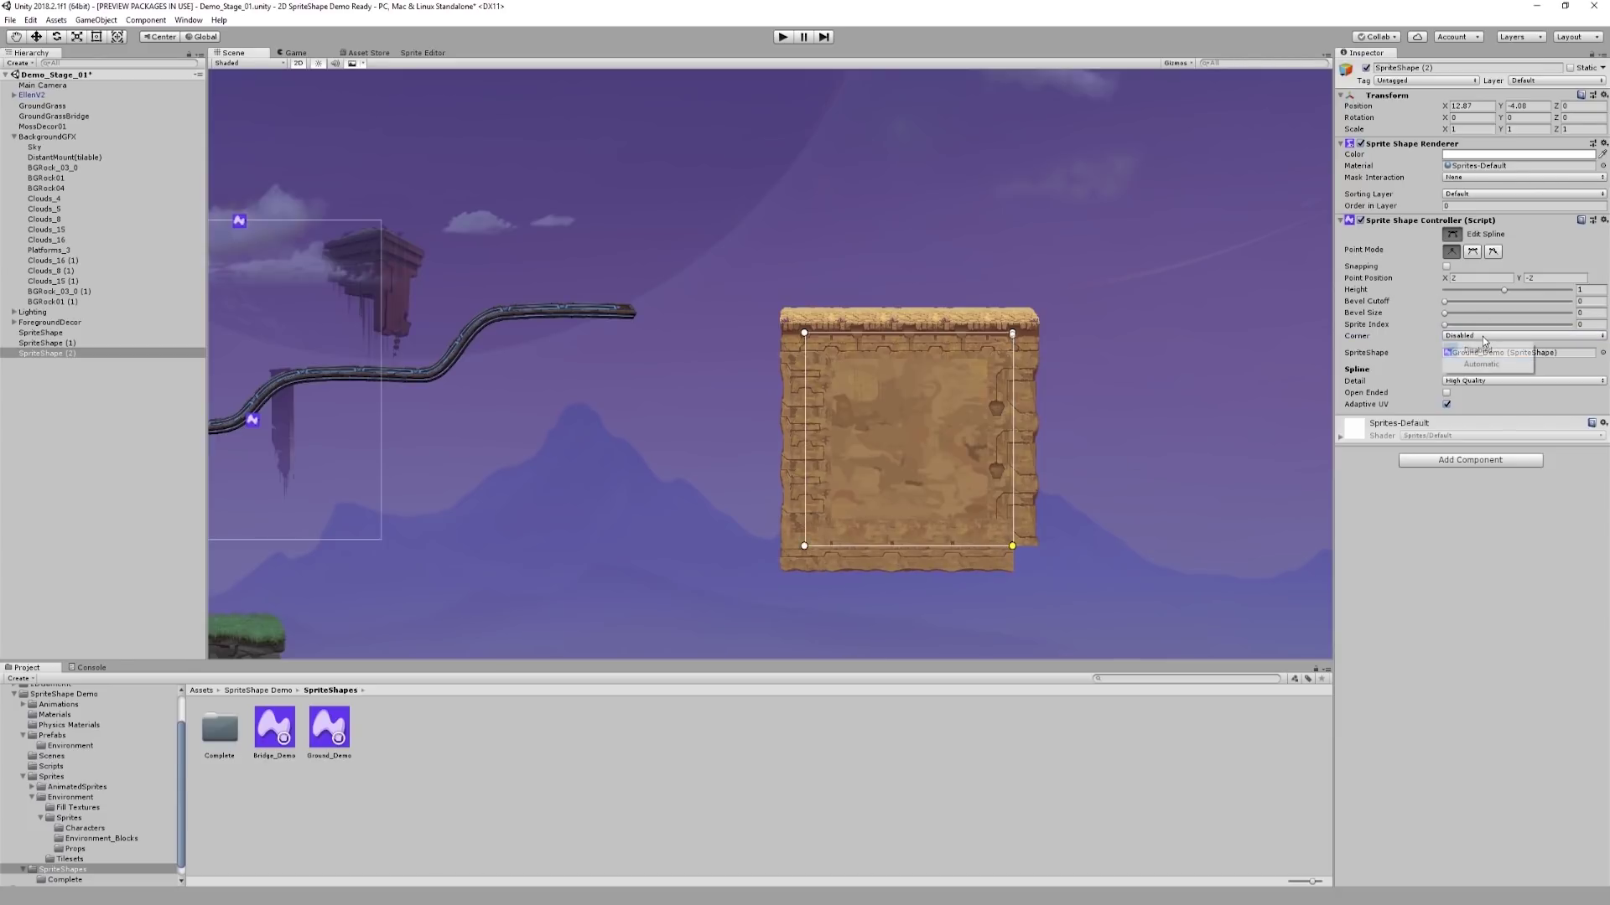
left_click(1500, 364)
Drag and add spline points to form lower ledges and a sloped raised middle step.
left_click_drag(803, 546, 557, 546)
left_click_drag(559, 490, 561, 436)
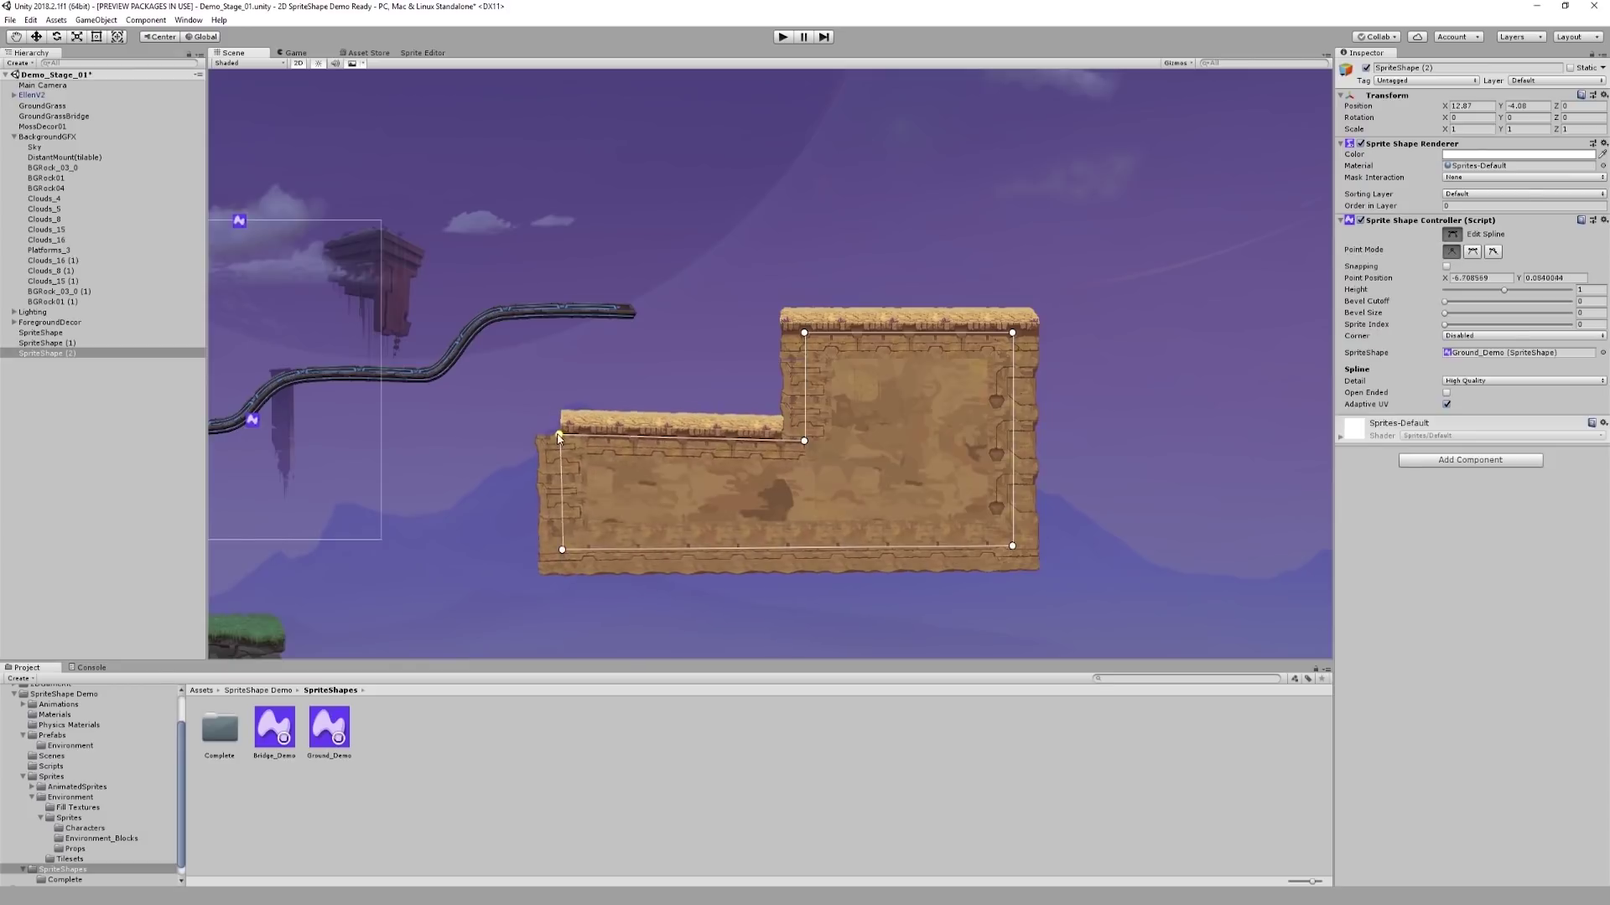
left_click(804, 440)
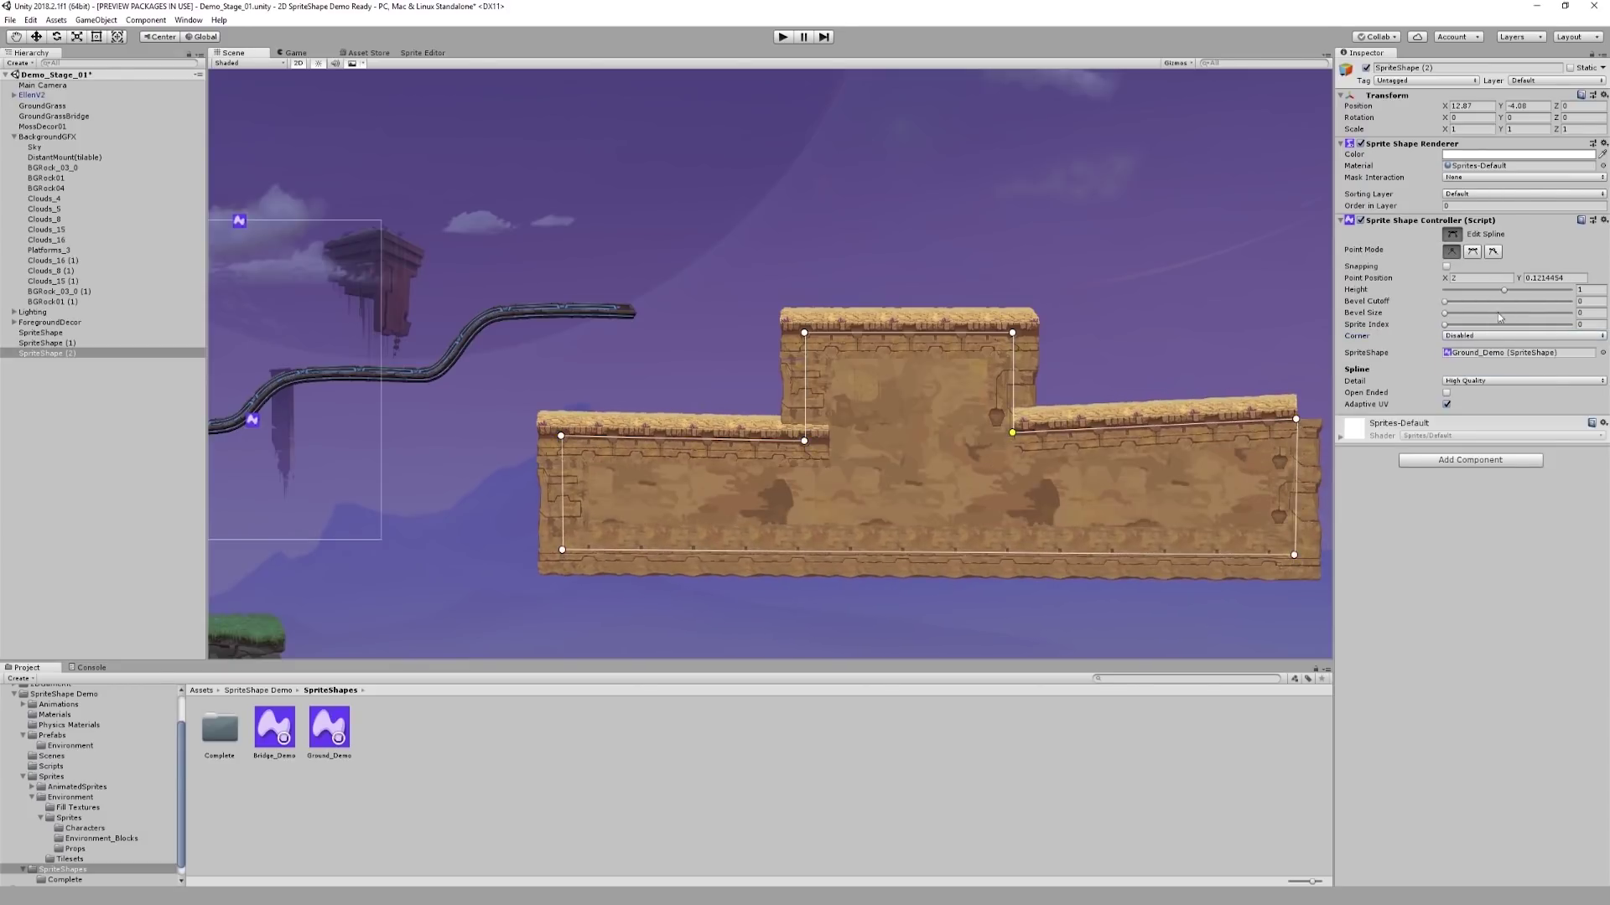
left_click(1501, 336)
left_click(1501, 364)
left_click_drag(804, 333, 806, 366)
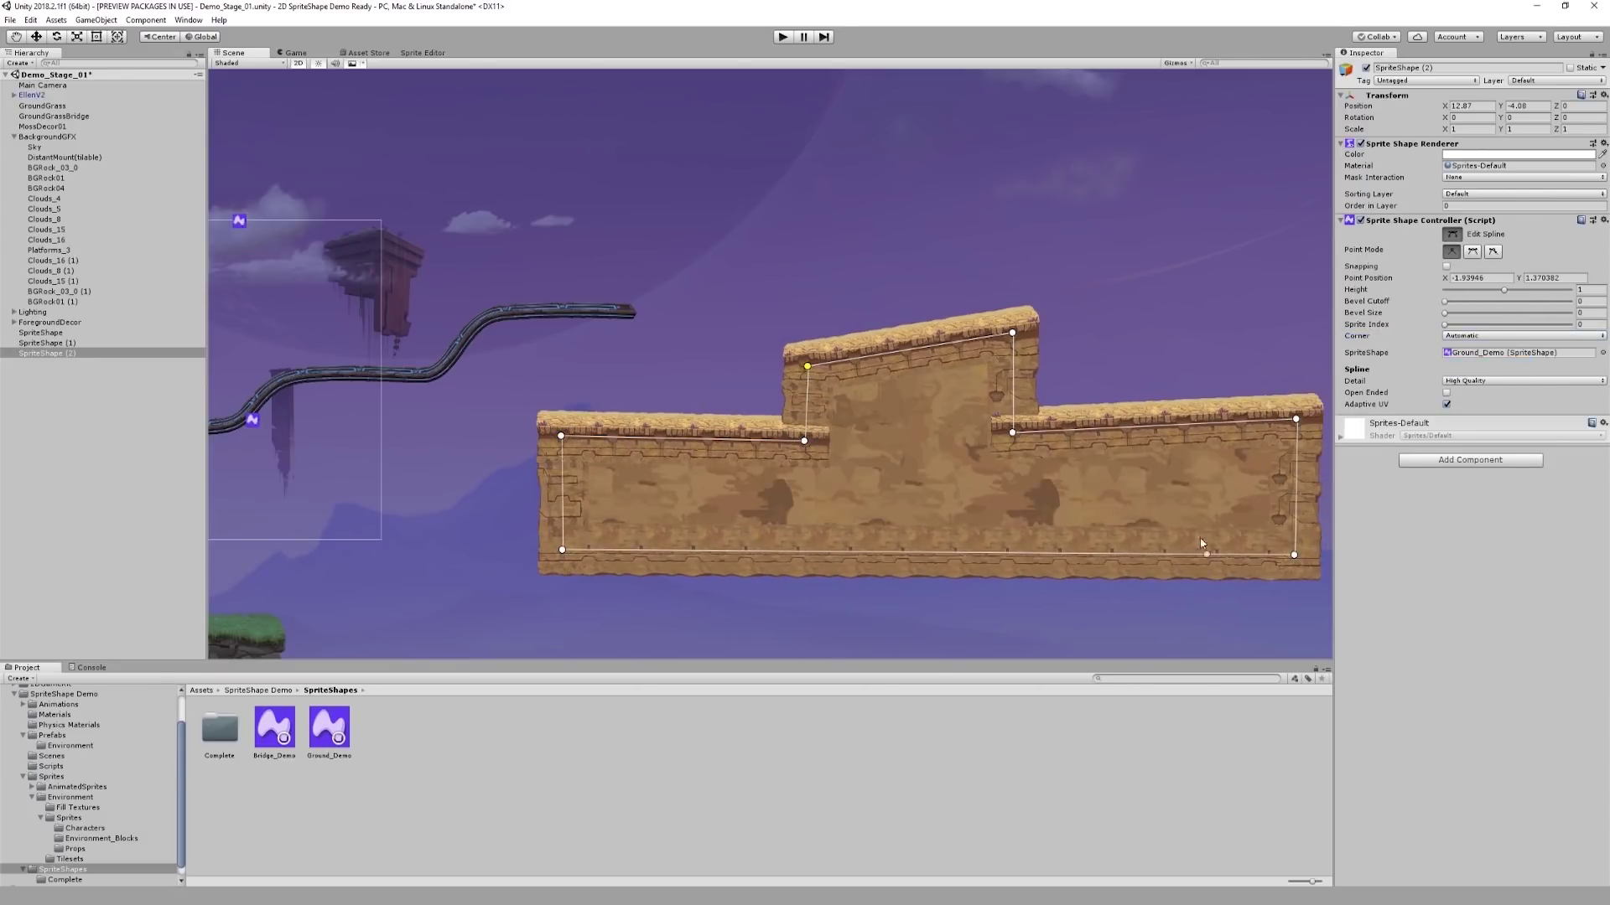
left_click(1155, 216)
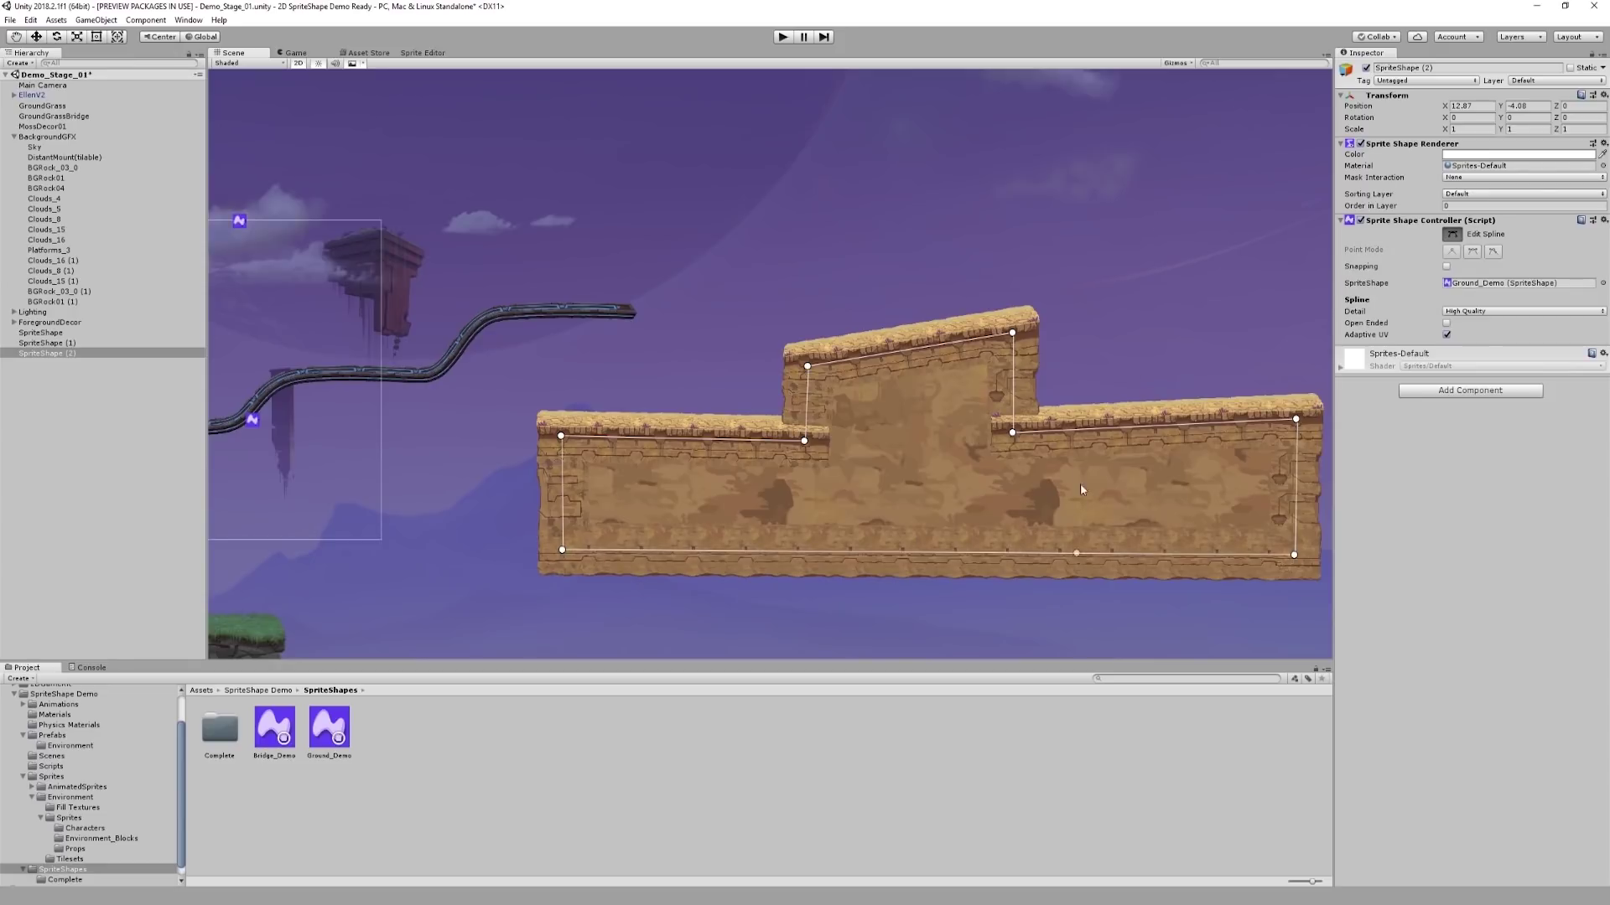
key("w")
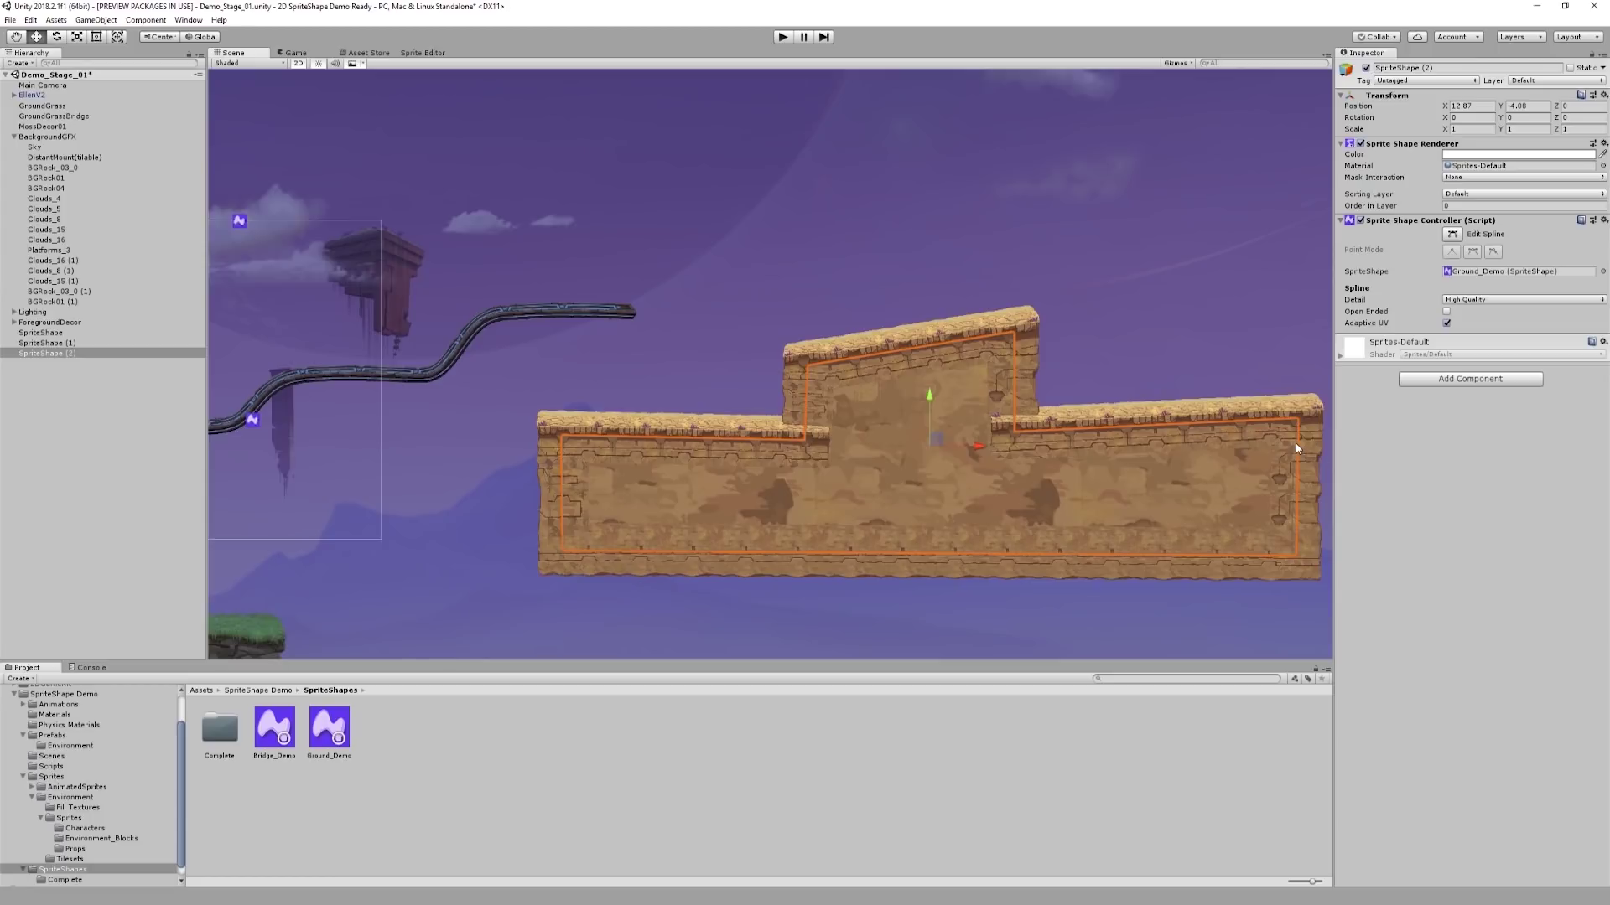
Add a Polygon Collider 2D that follows the ground outline with Offset 0.36, then untick Update Collider.
left_click(1422, 382)
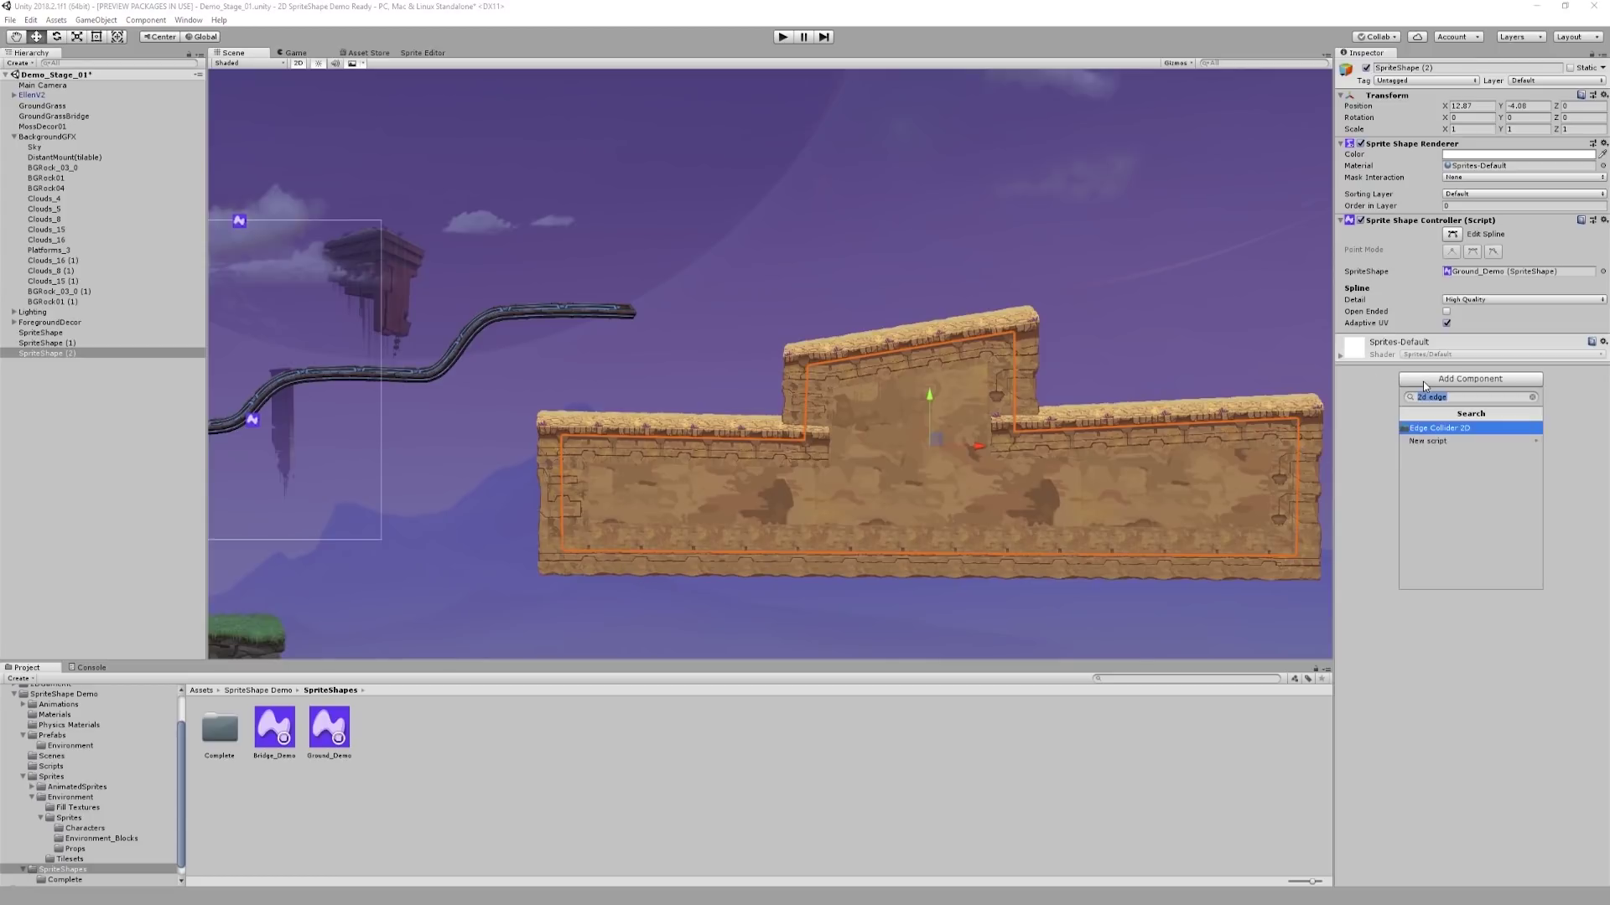
type("polyhgo")
key("BackSpace")
key("BackSpace")
key("BackSpace")
key("Return")
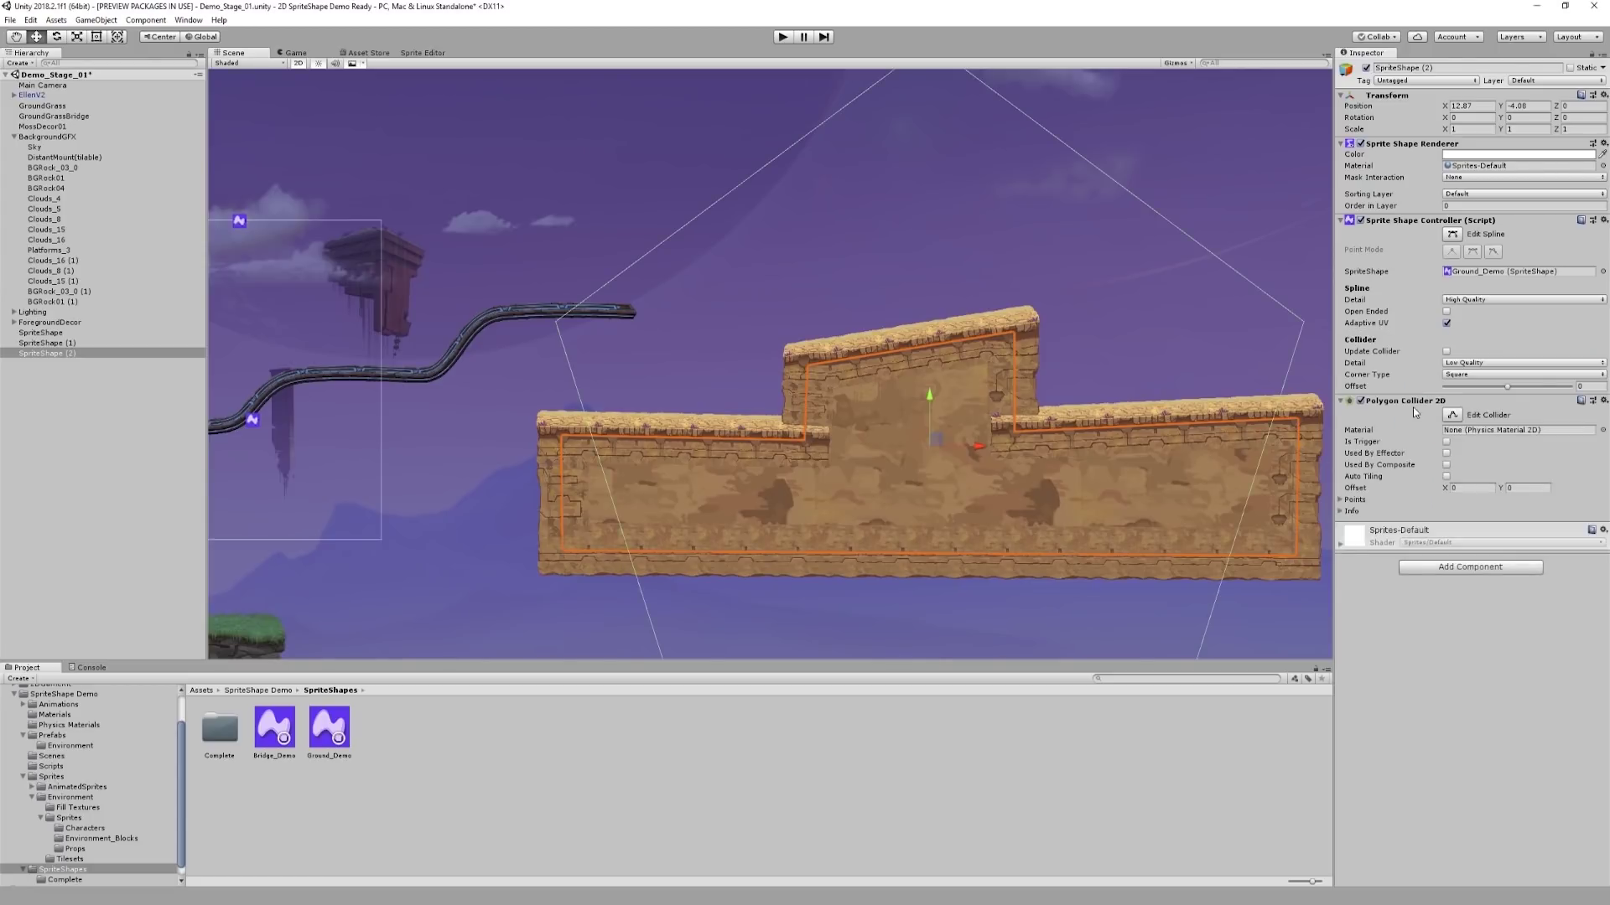
left_click(1446, 352)
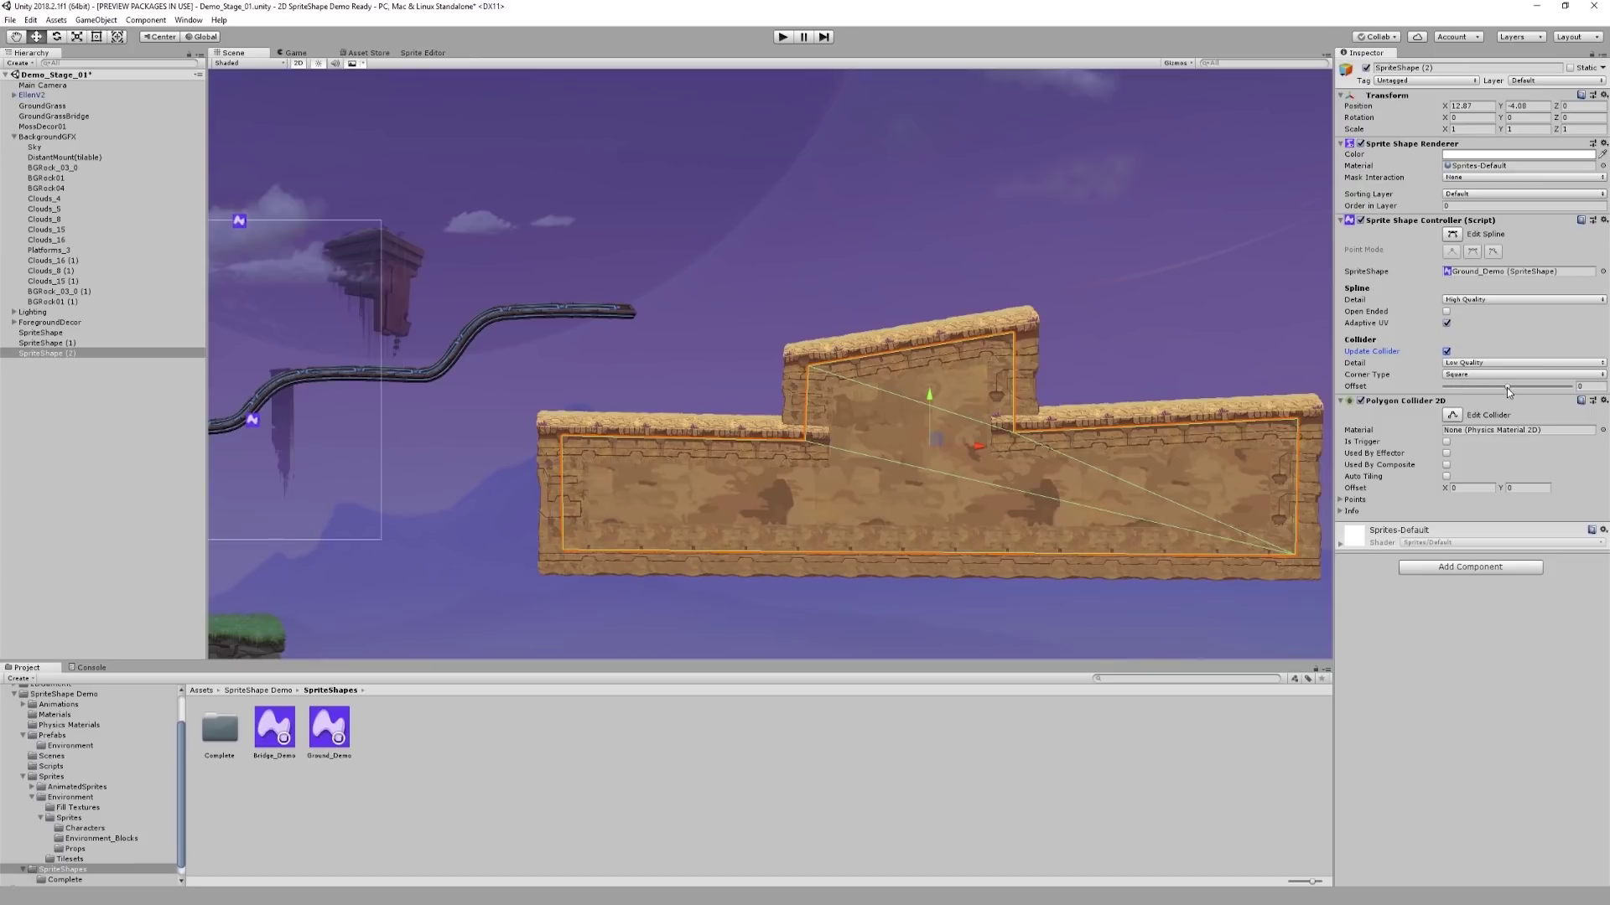
left_click_drag(1509, 392, 1524, 397)
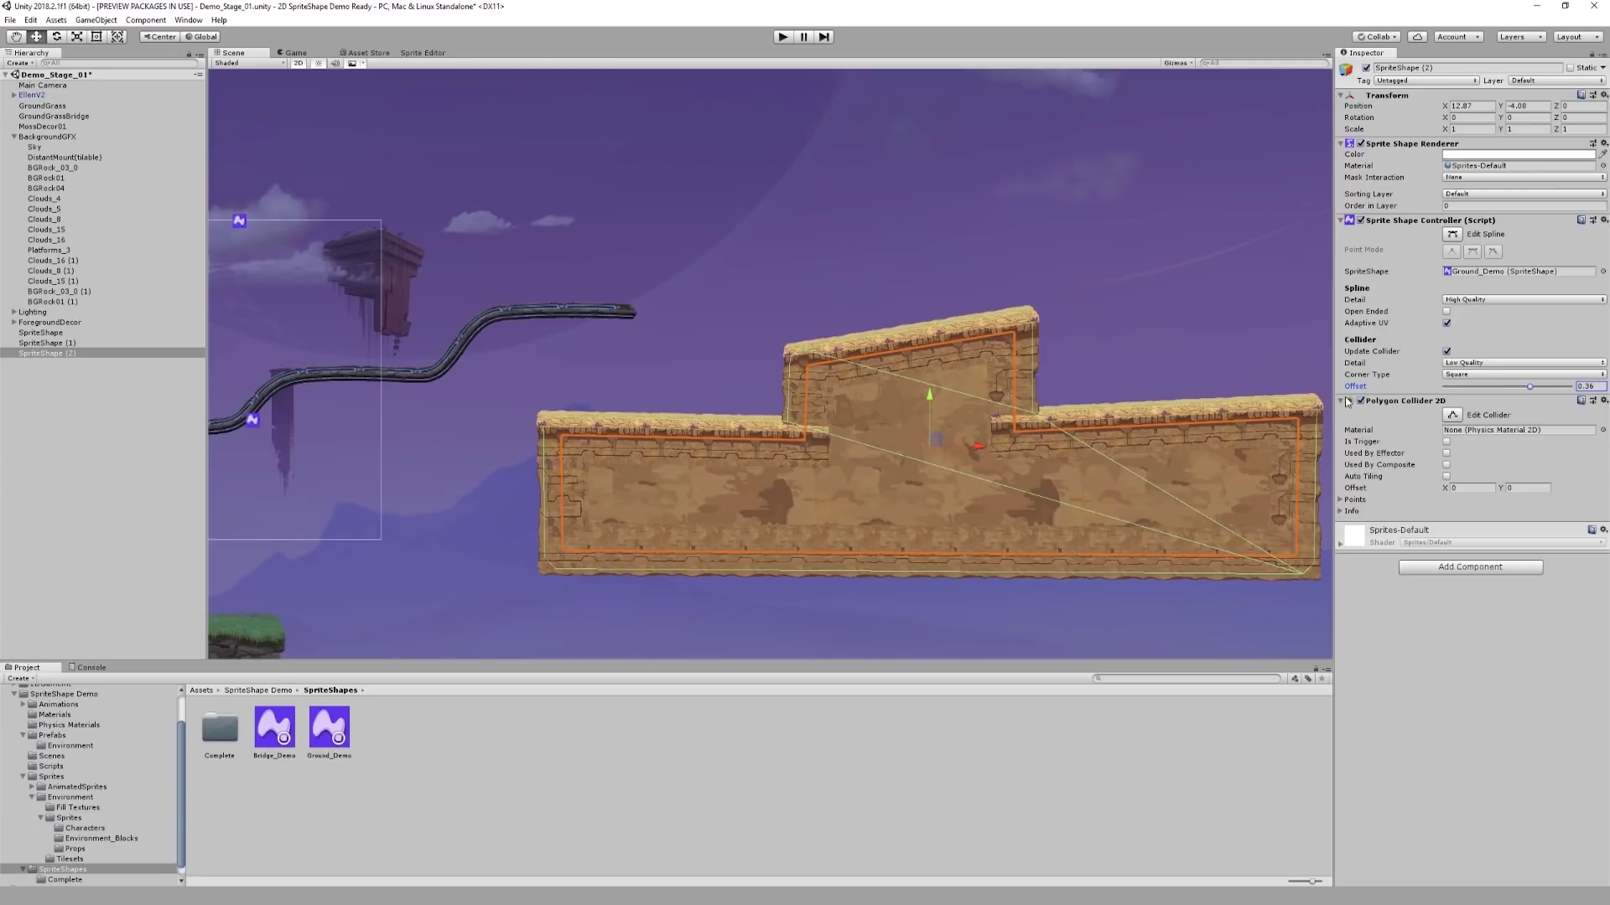
left_click(1446, 352)
Inspect the collider points along the upper step in Edit Collider mode, then enter Play mode.
left_click(1451, 415)
scroll(754, 349, "up", 4)
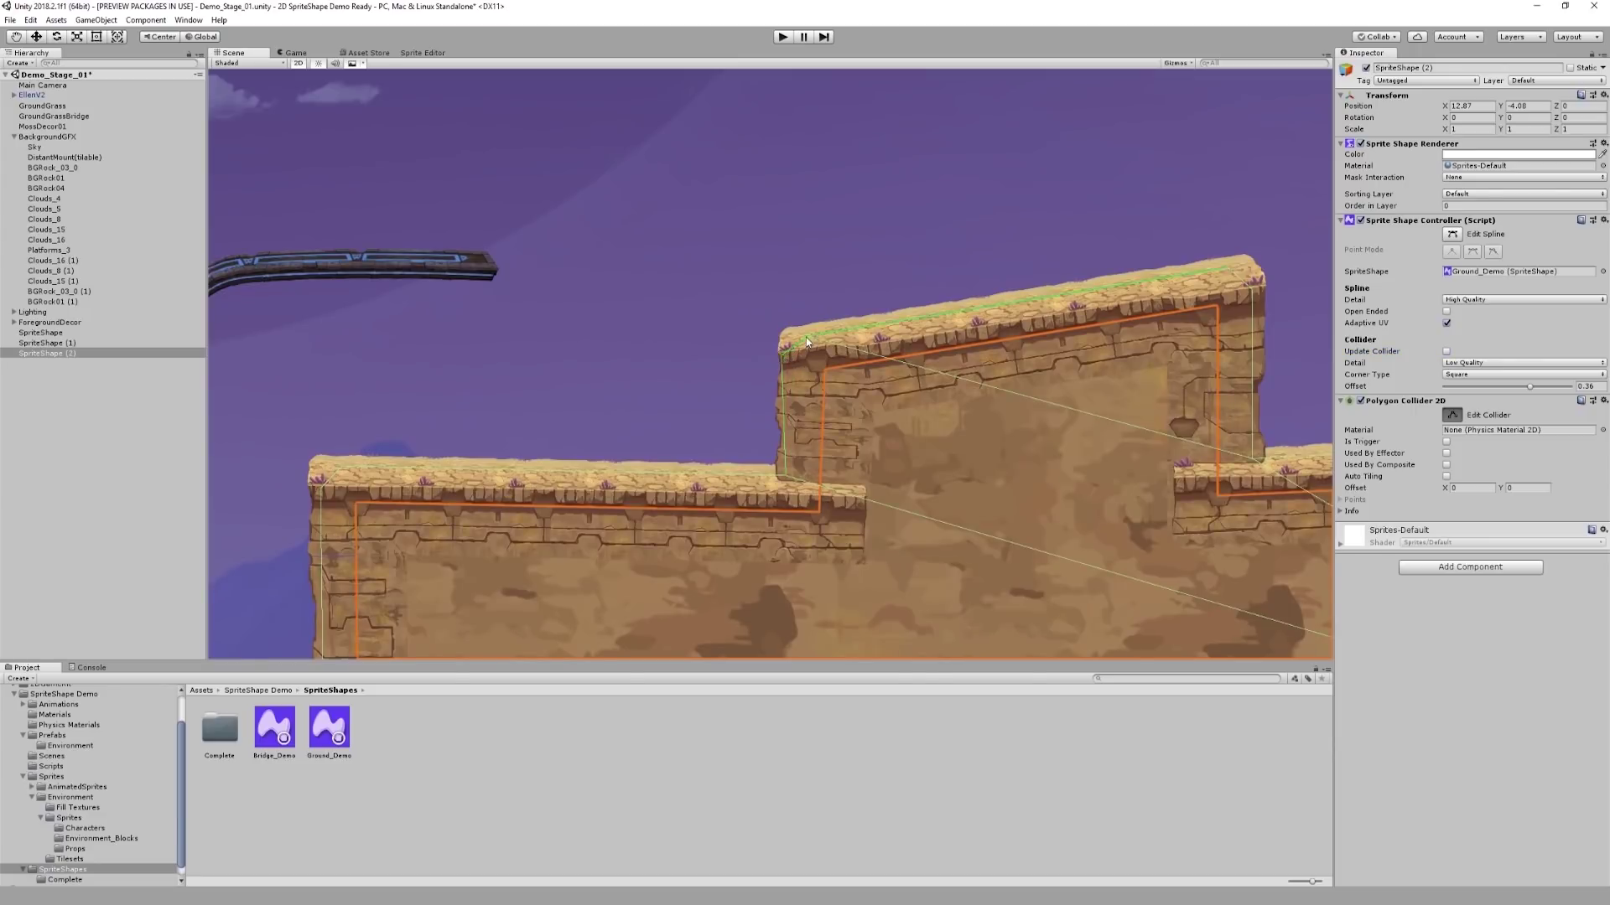
middle_click_drag(1174, 469, 838, 459)
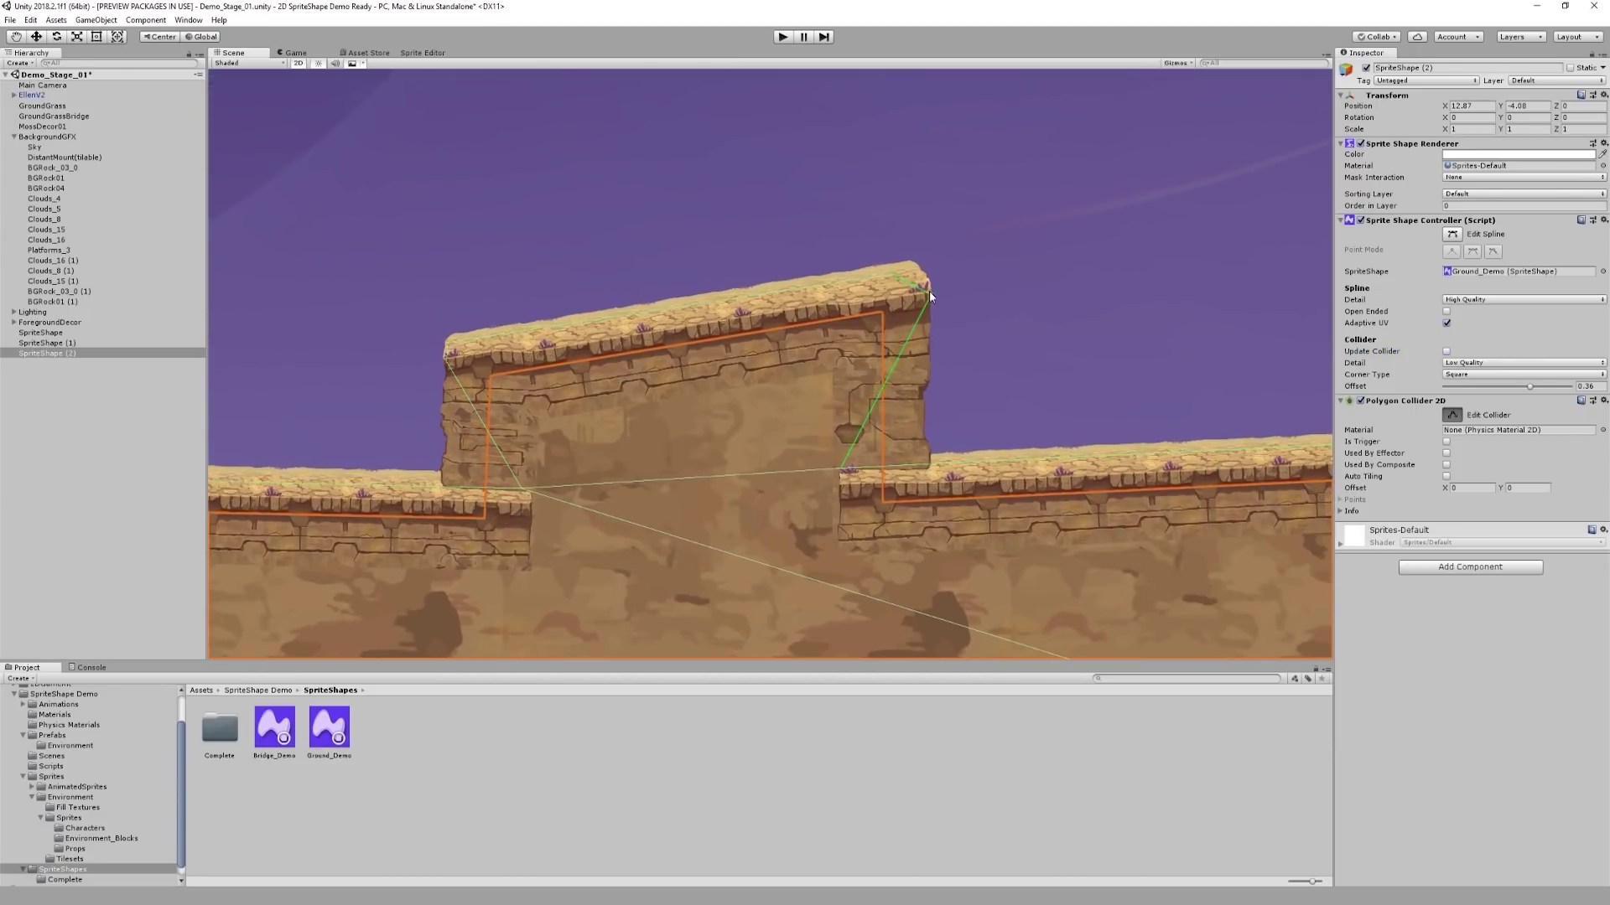
scroll(1057, 459, "down", 3)
key("w")
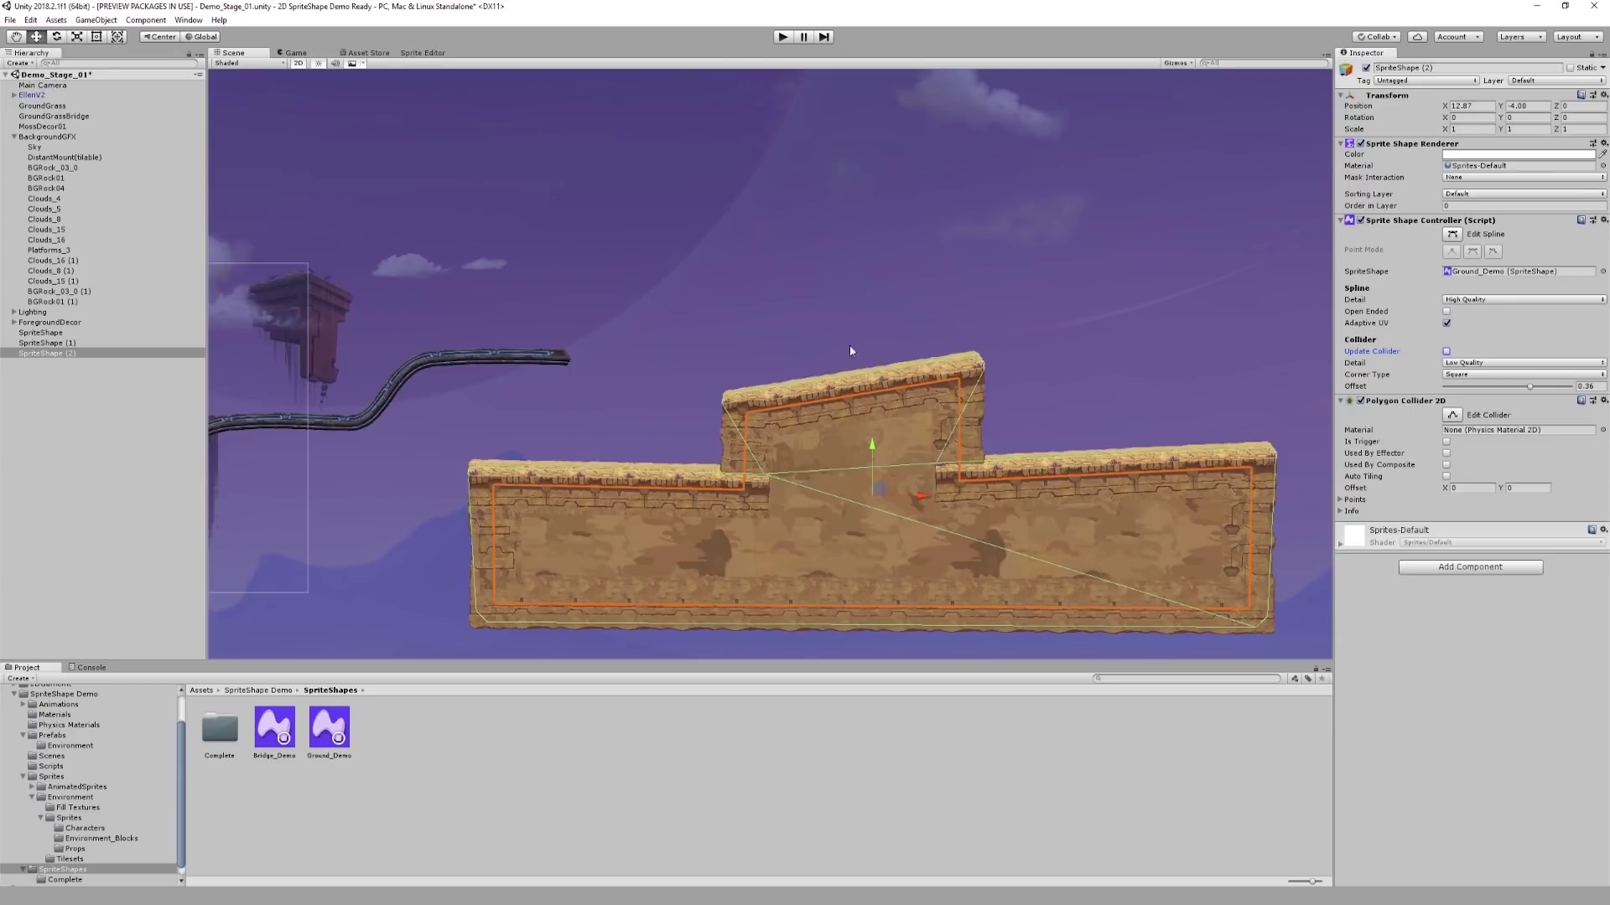
left_click(788, 38)
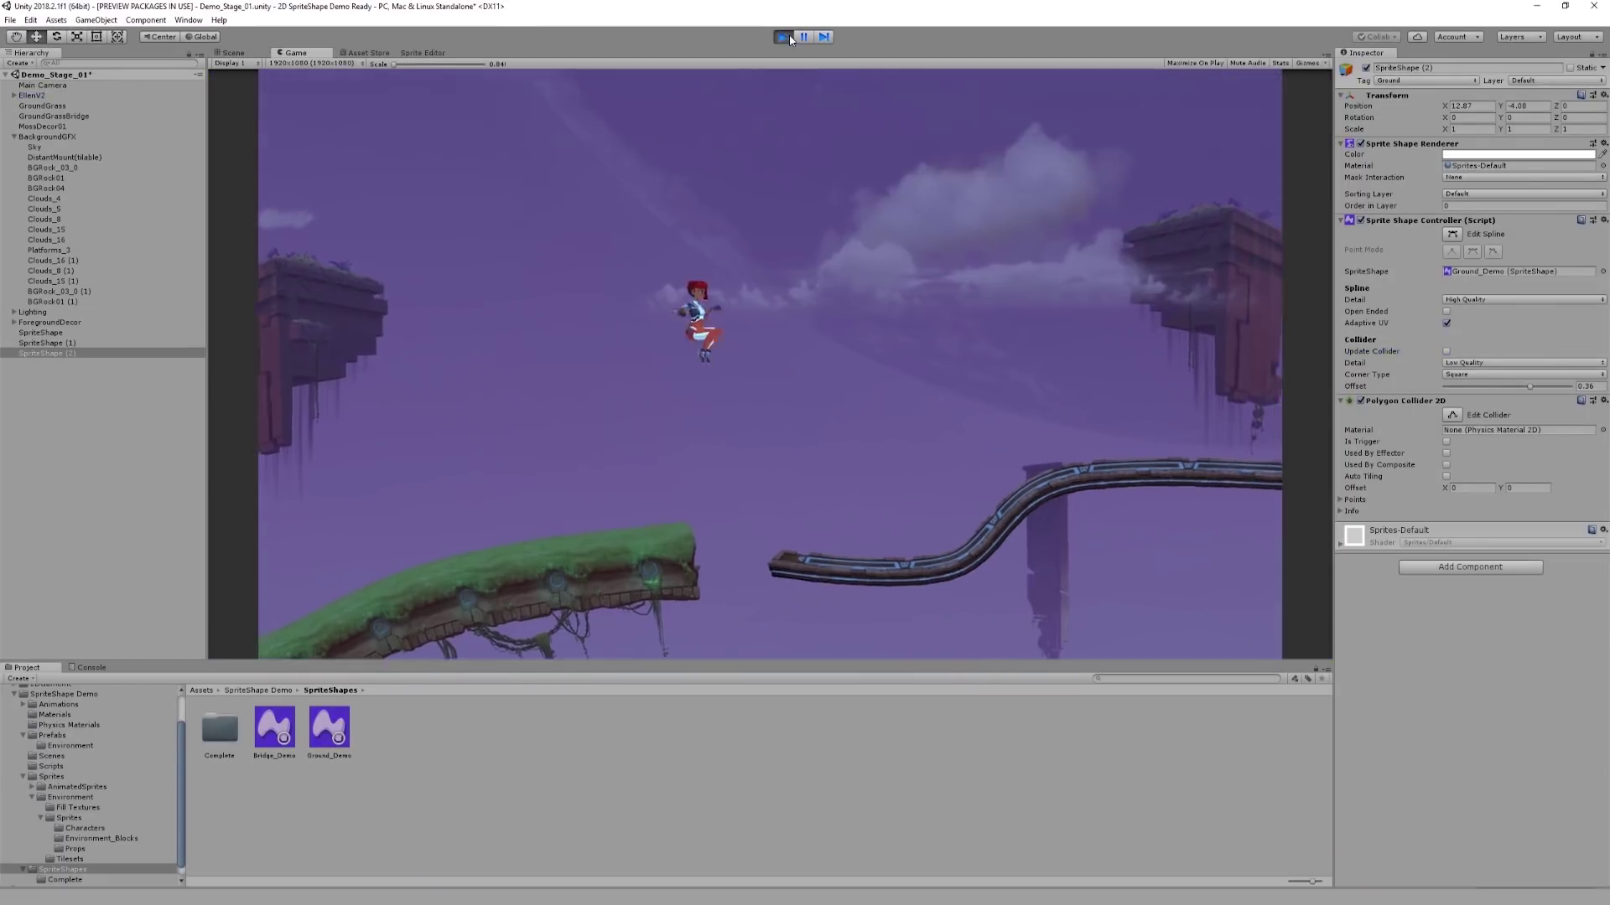
Run the character right across the bridge and jump it onto the higher step, then stop playing.
key("d")
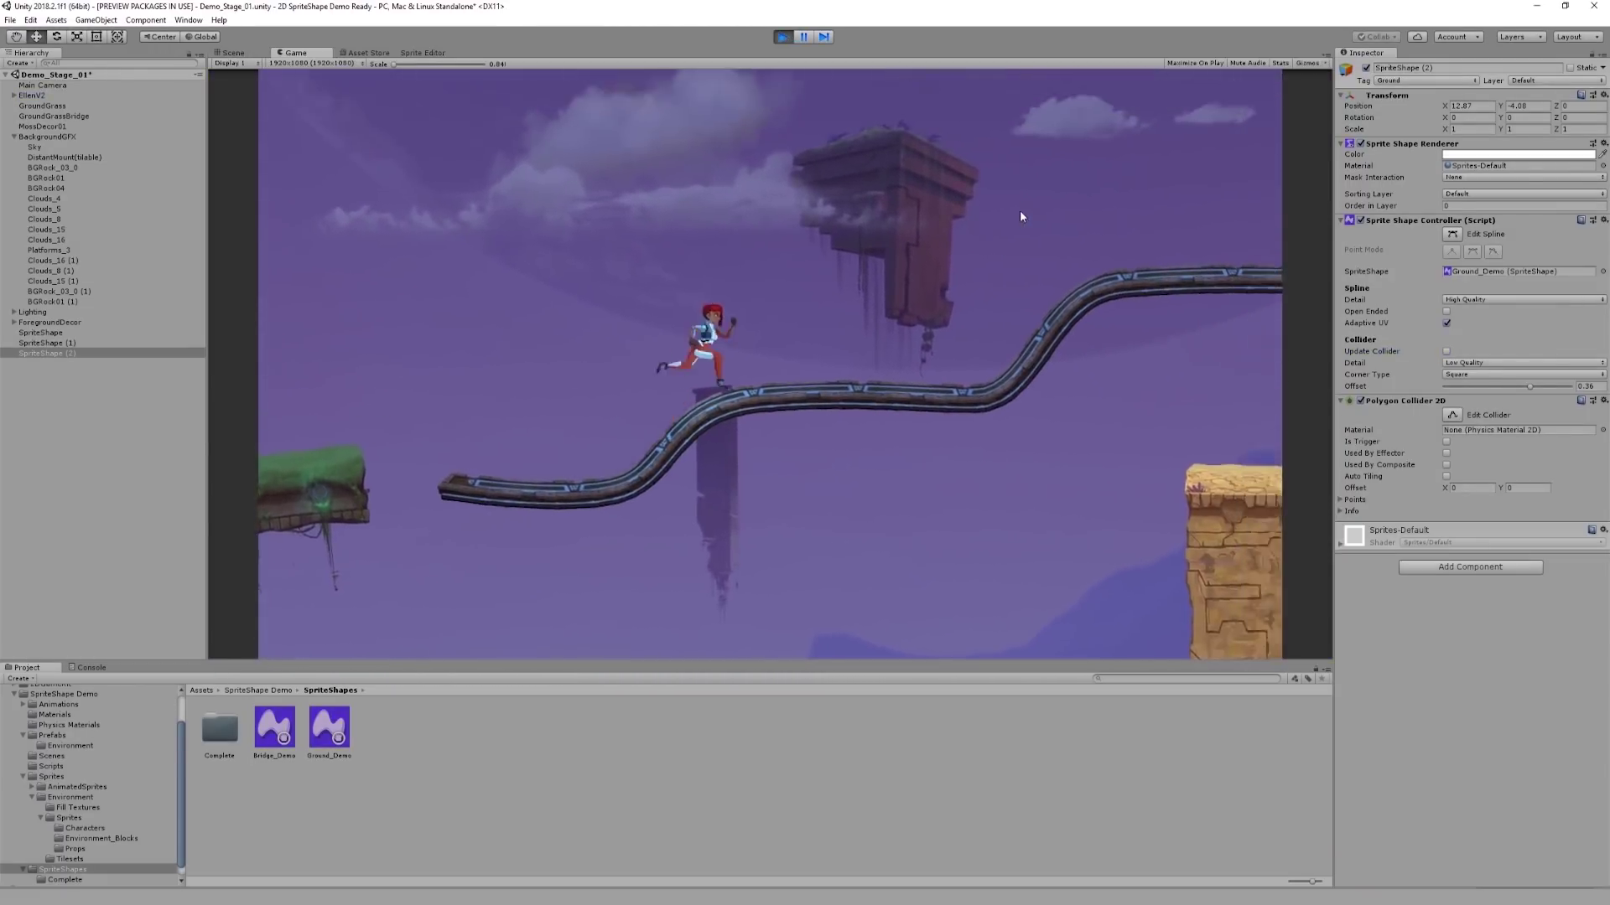
key("space")
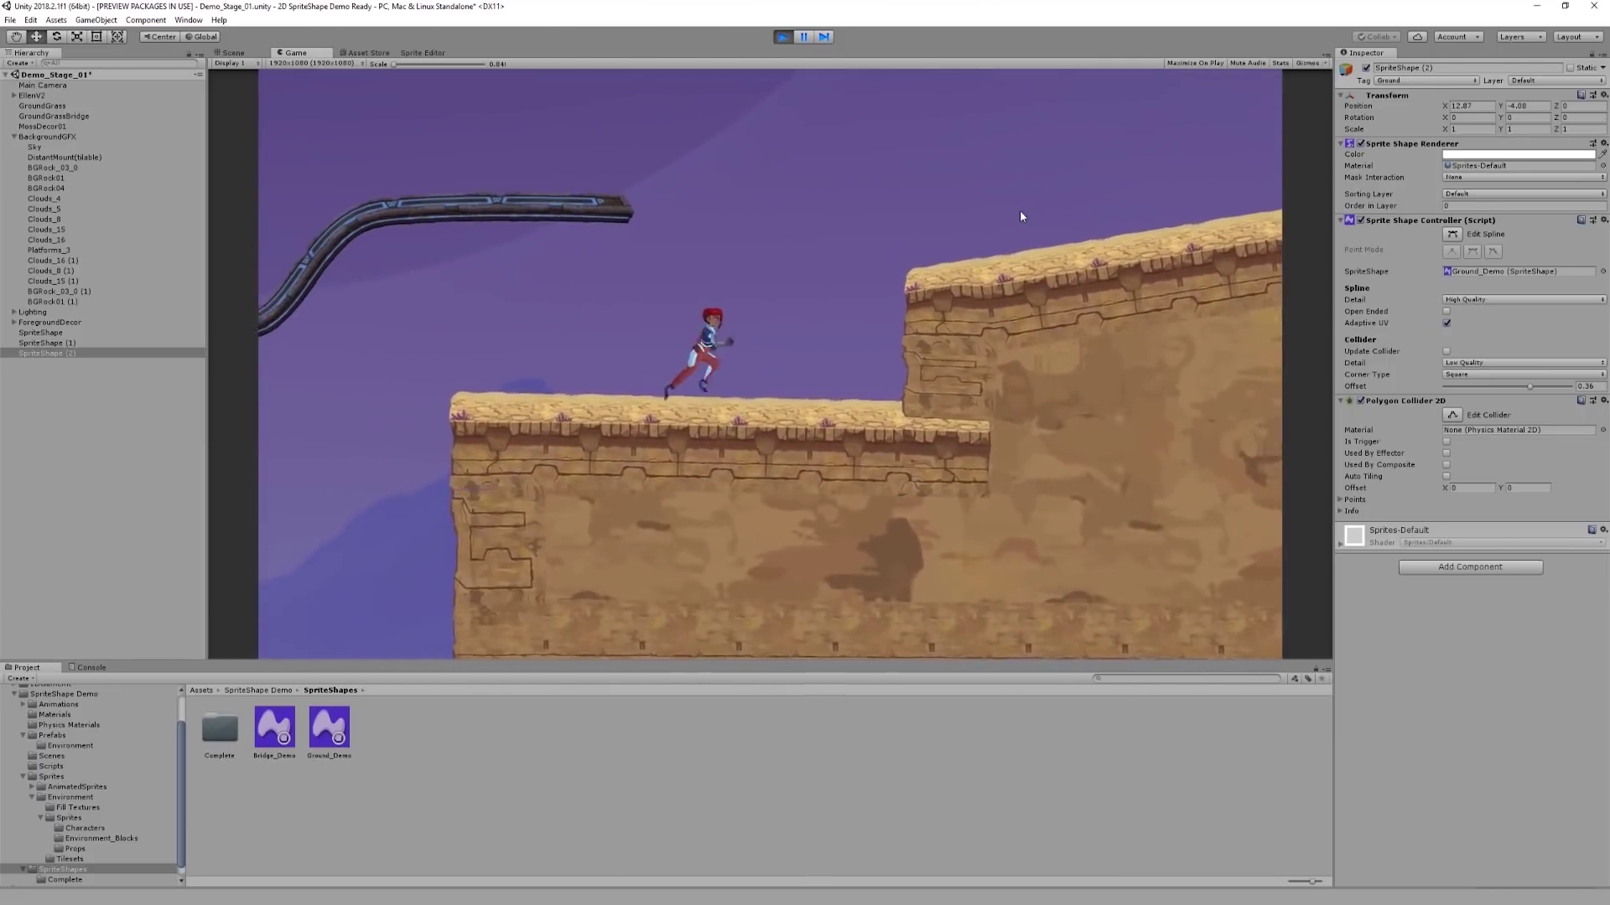
key("space")
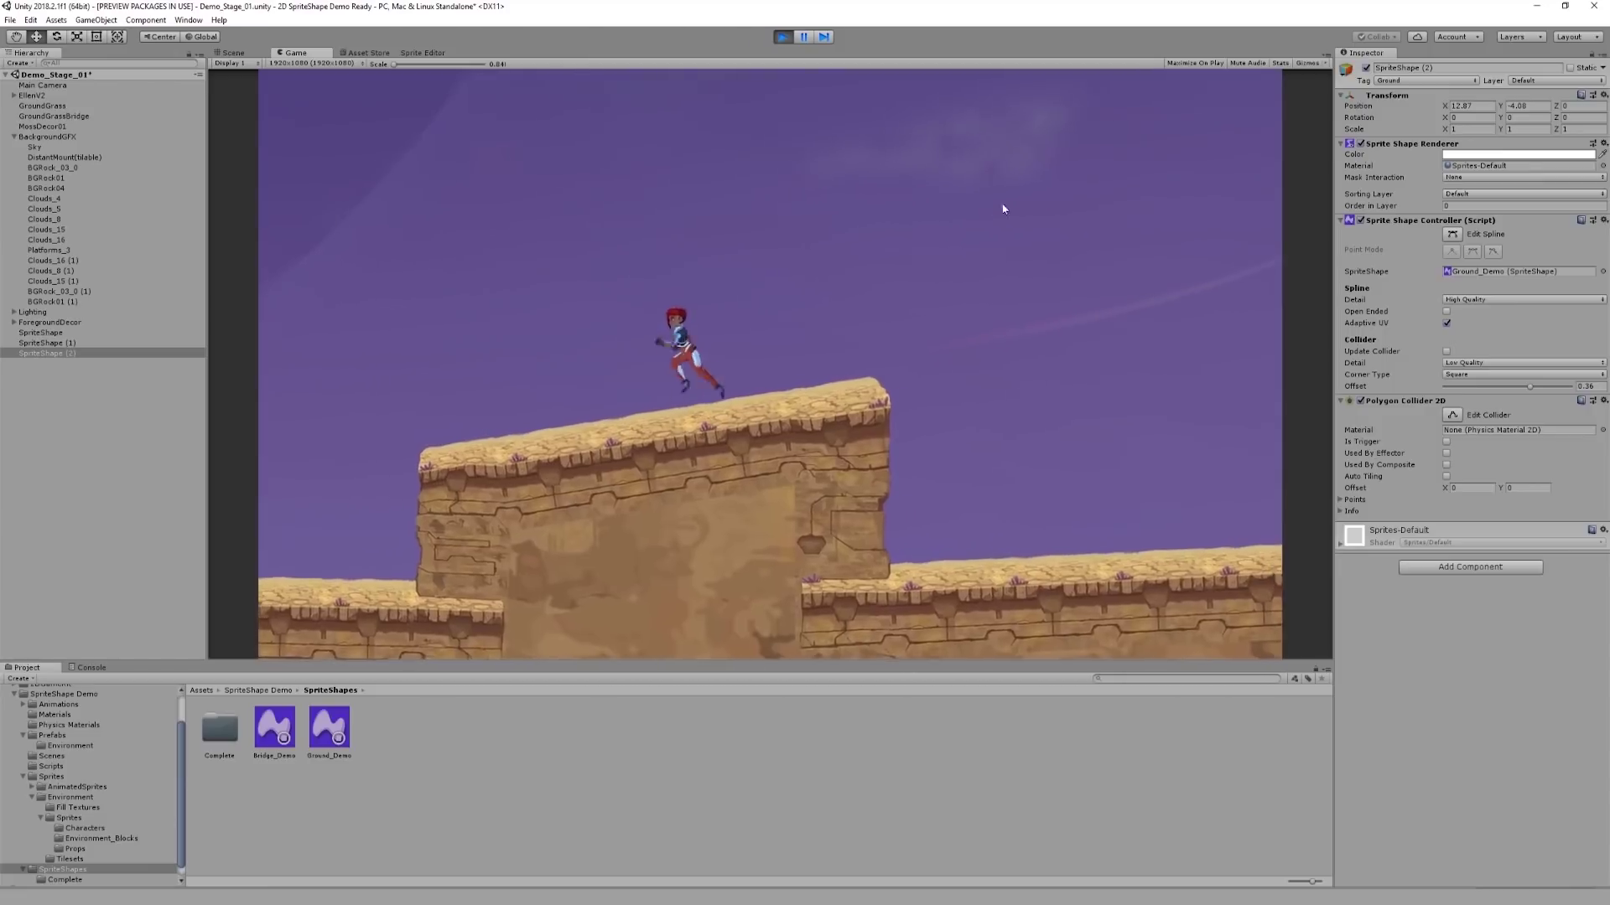
left_click(782, 37)
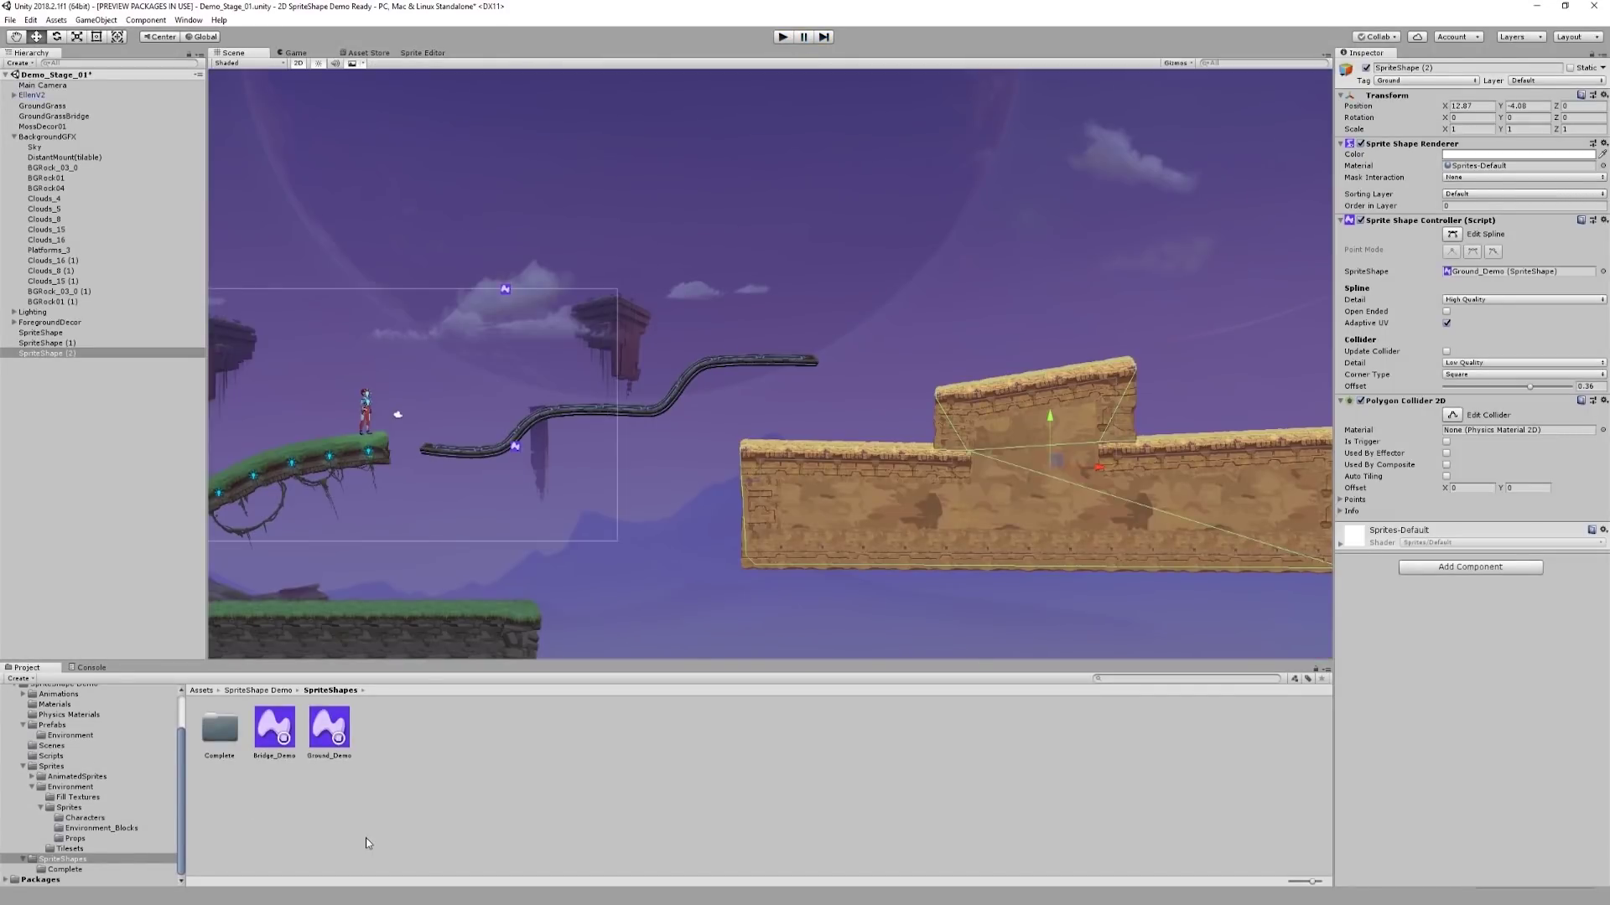
Open 01_Scene_Fin from the Scenes folder, answer the unsaved-changes prompt, and zoom out.
left_click(50, 746)
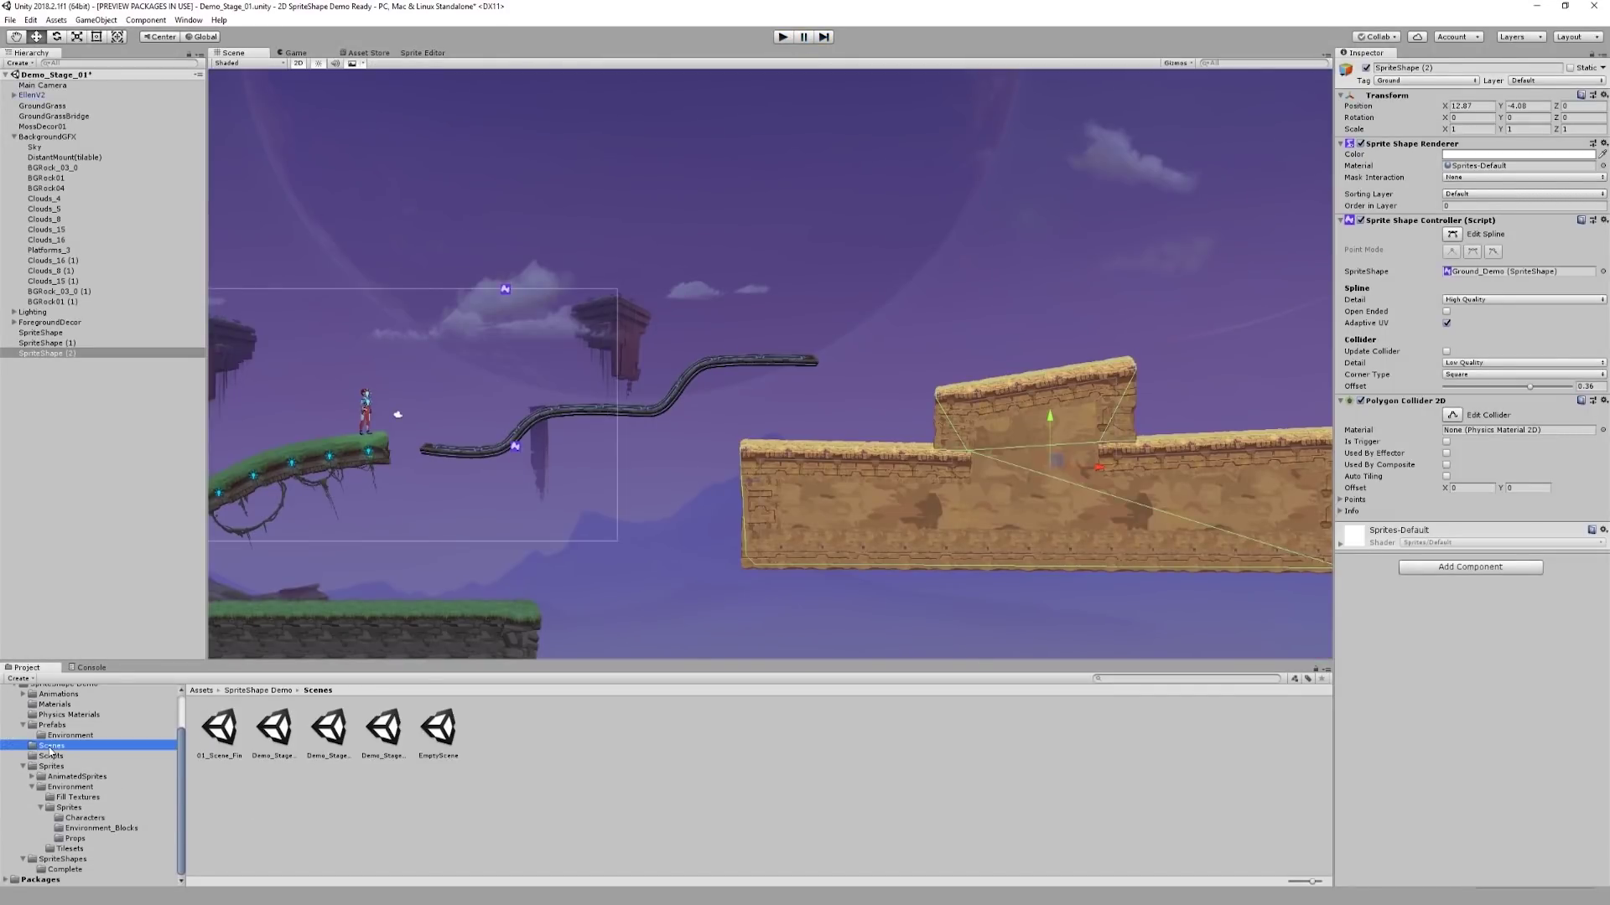
double_click(218, 741)
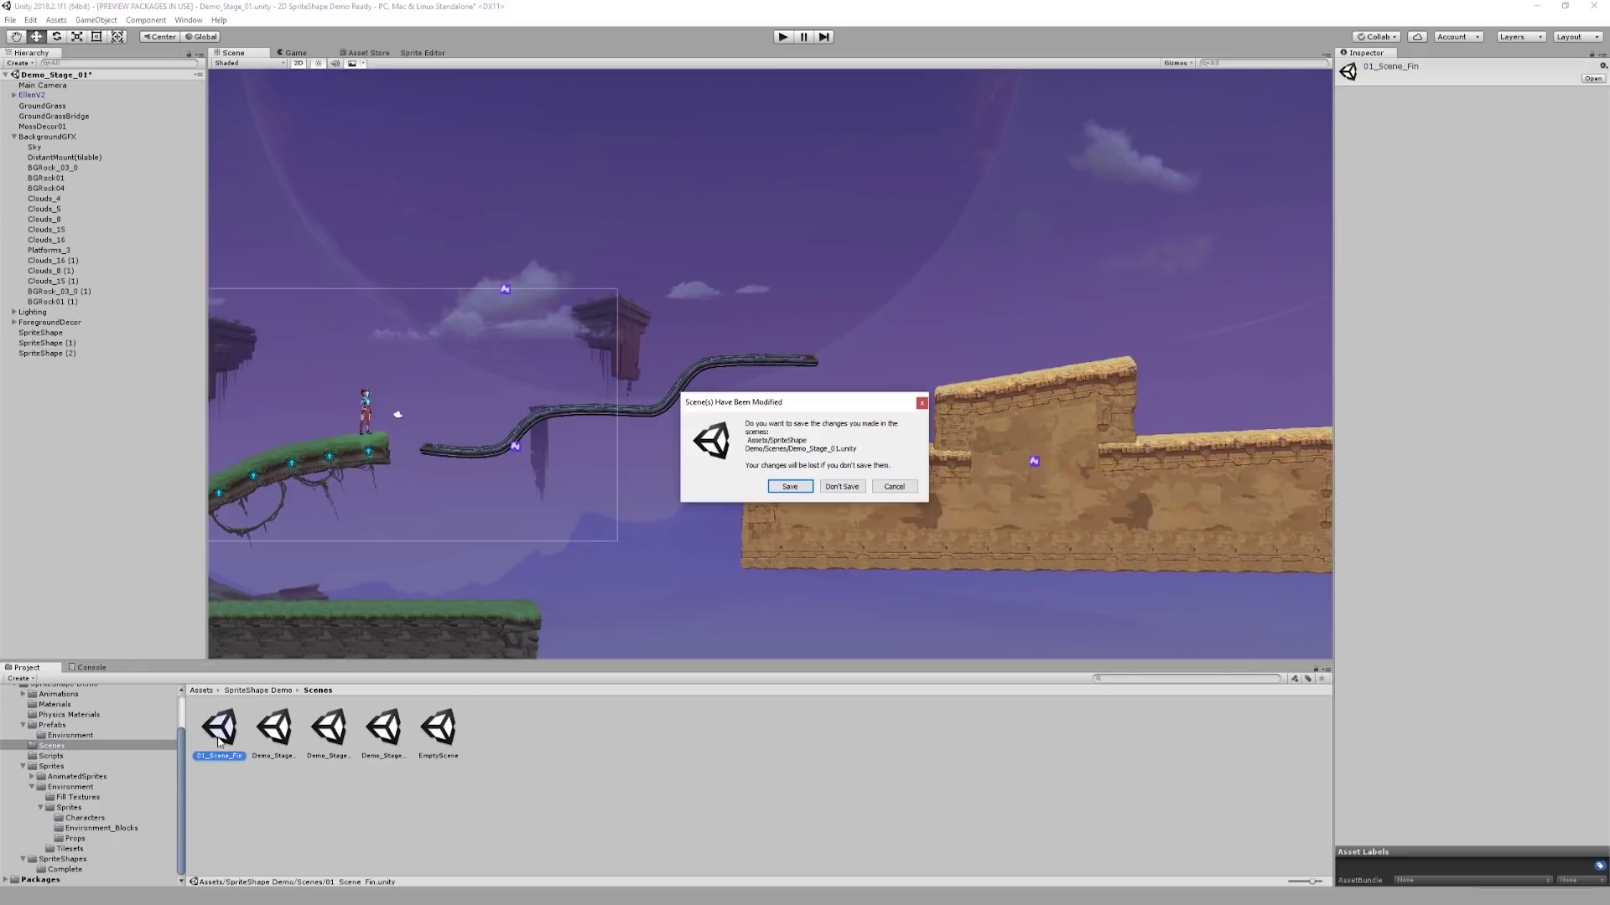
left_click(830, 486)
scroll(783, 512, "down", 3)
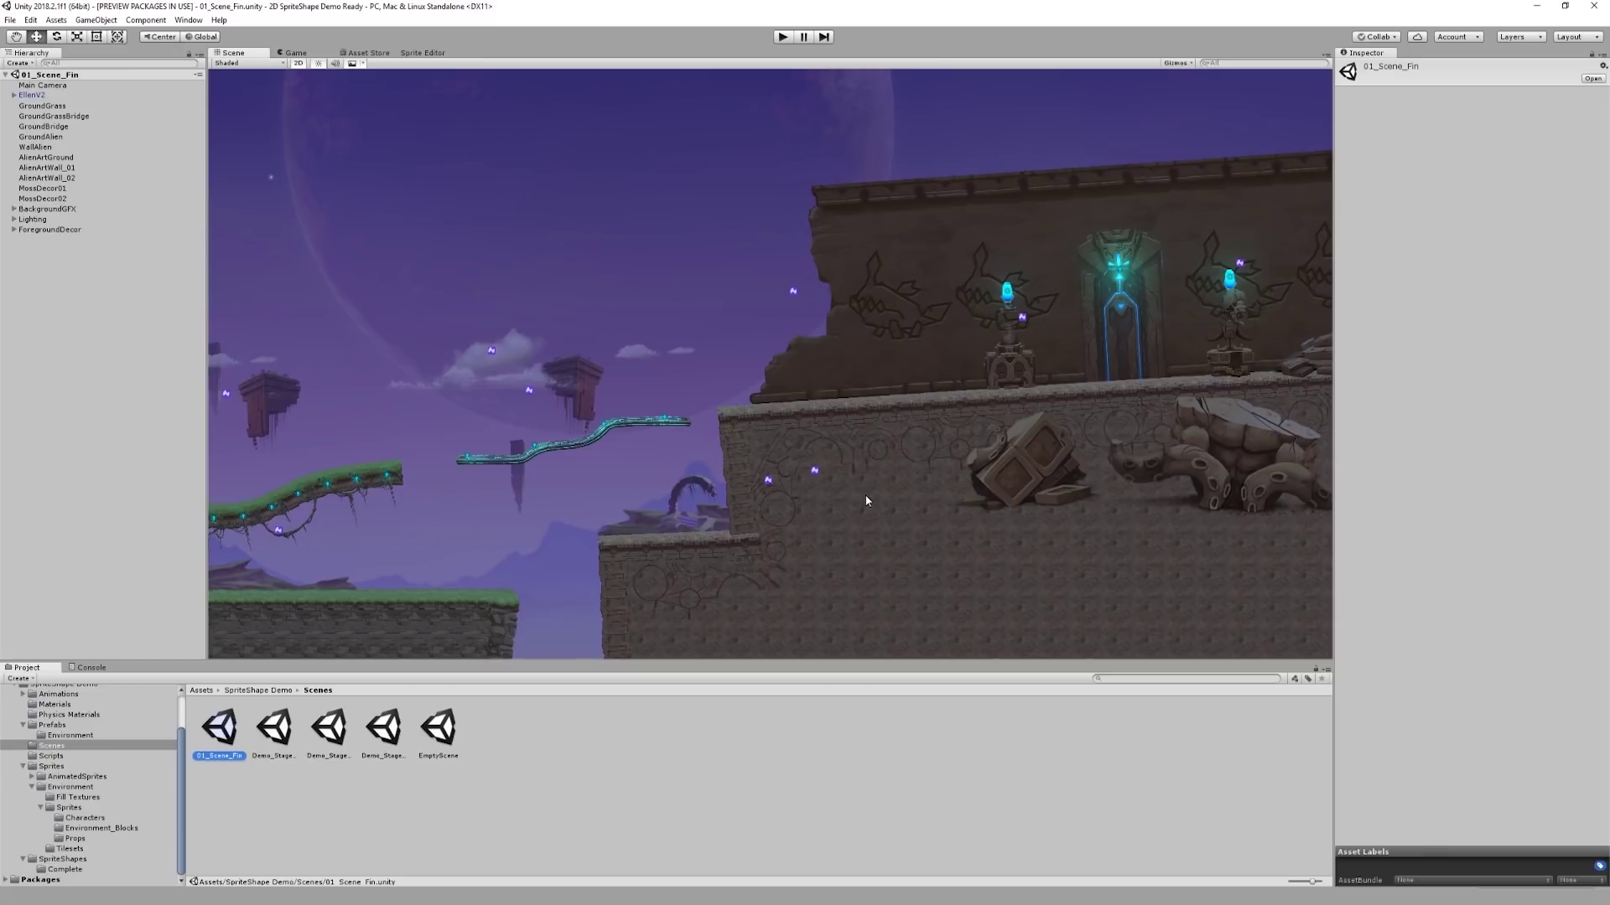
Select WallAlien and, in Edit Spline mode, drag its leftmost point further left.
scroll(844, 394, "up", 5)
left_click(844, 392)
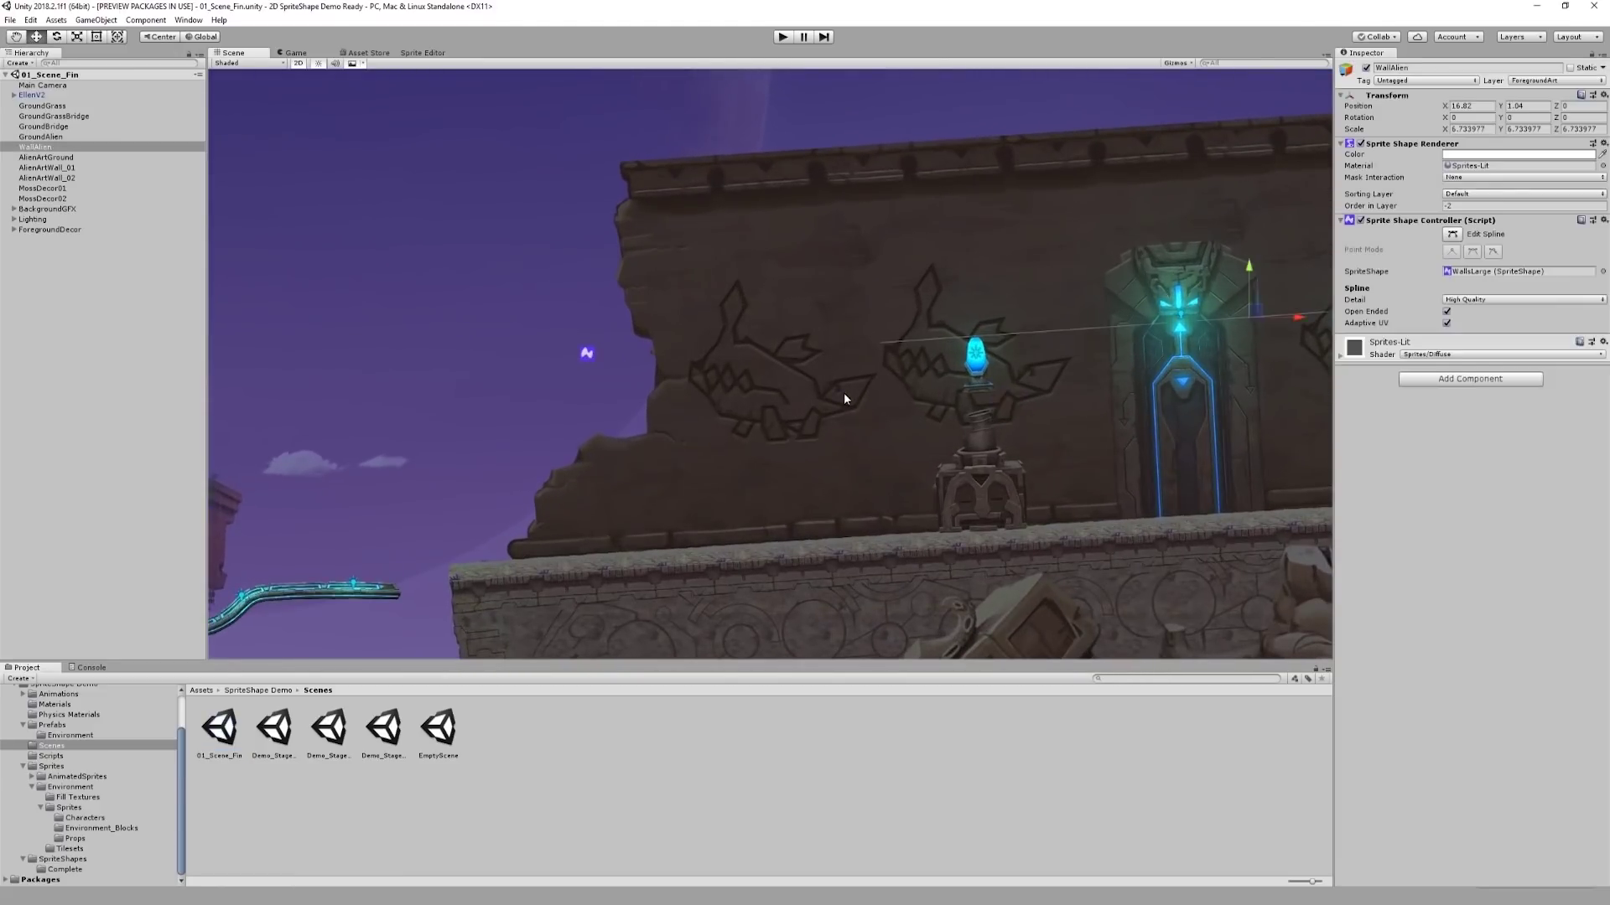
middle_click_drag(843, 517, 971, 173)
left_click(853, 276)
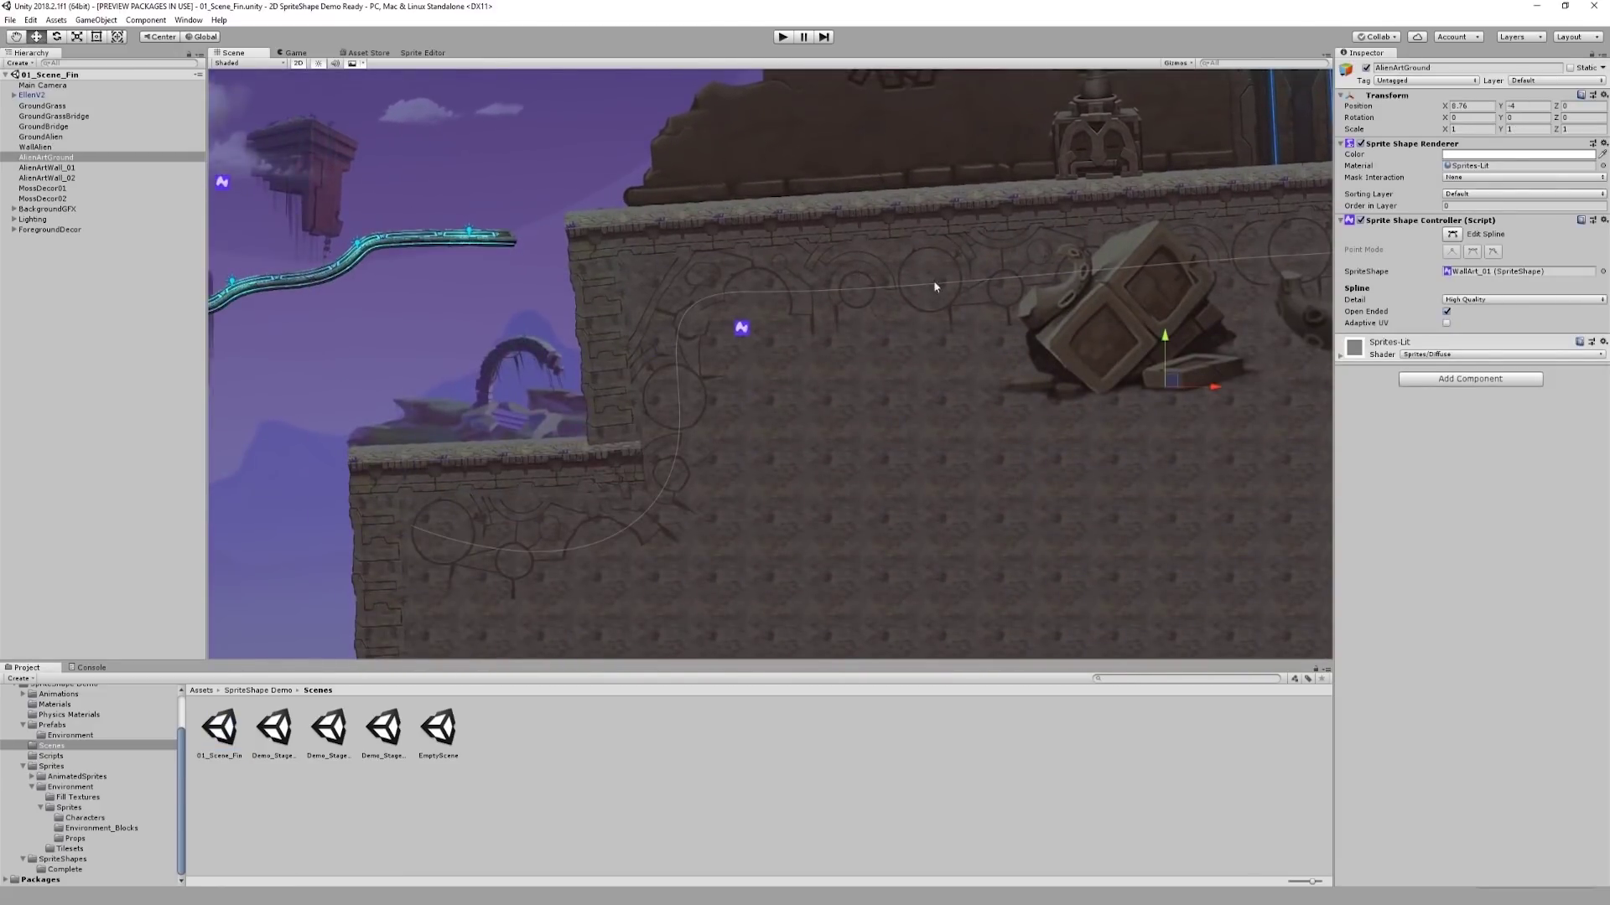
middle_click_drag(933, 280, 777, 584)
scroll(777, 584, "down", 2)
left_click(876, 318)
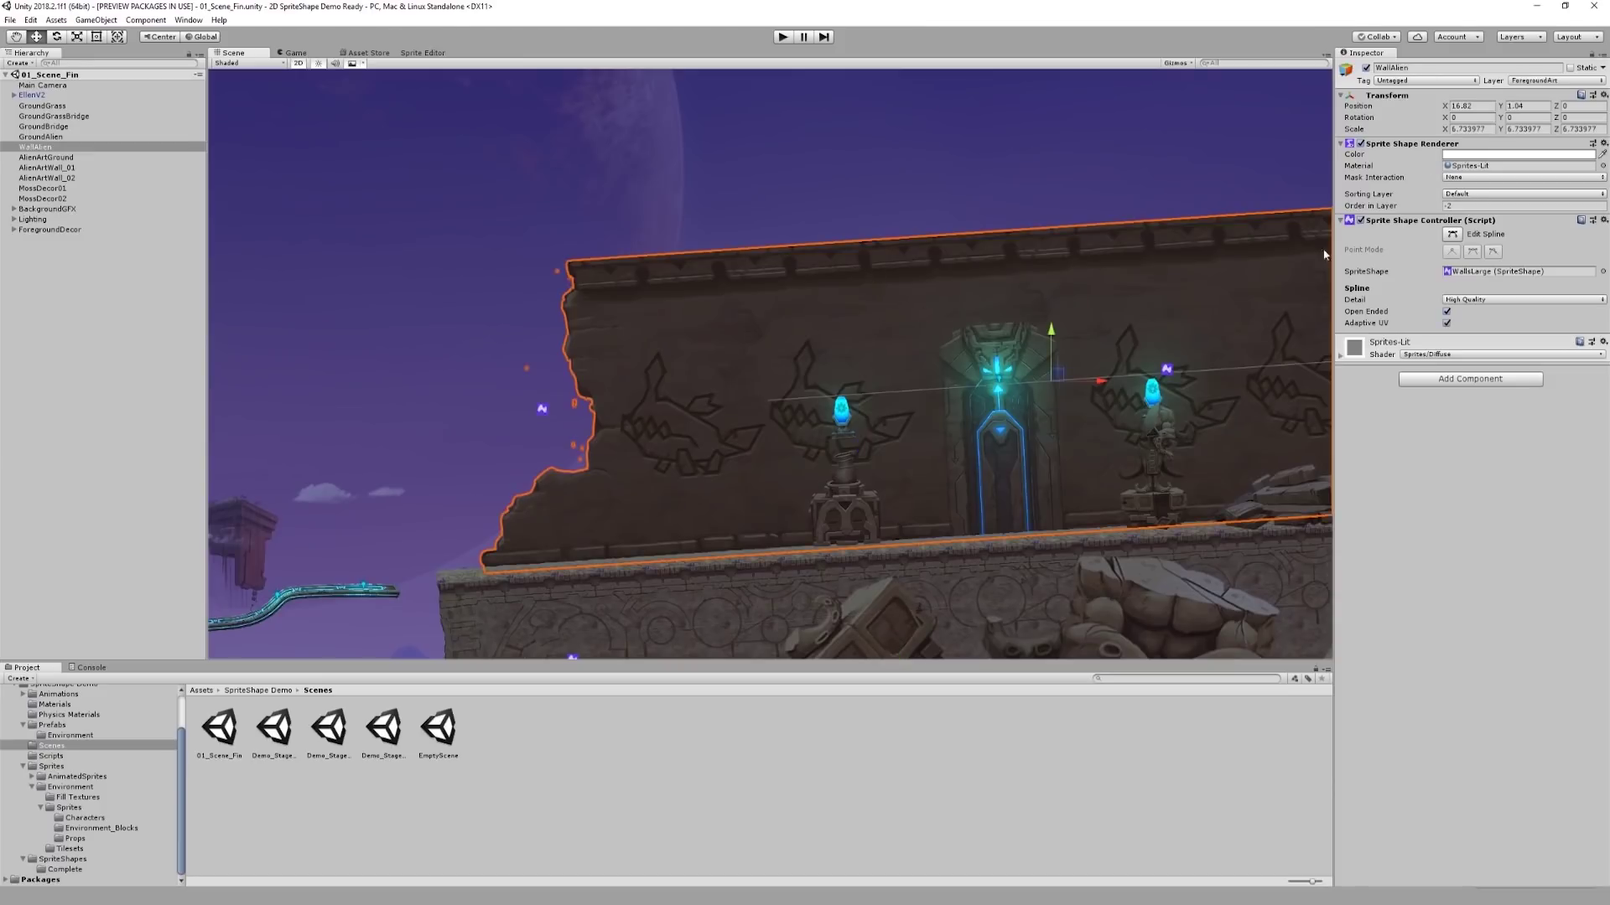
left_click(1454, 235)
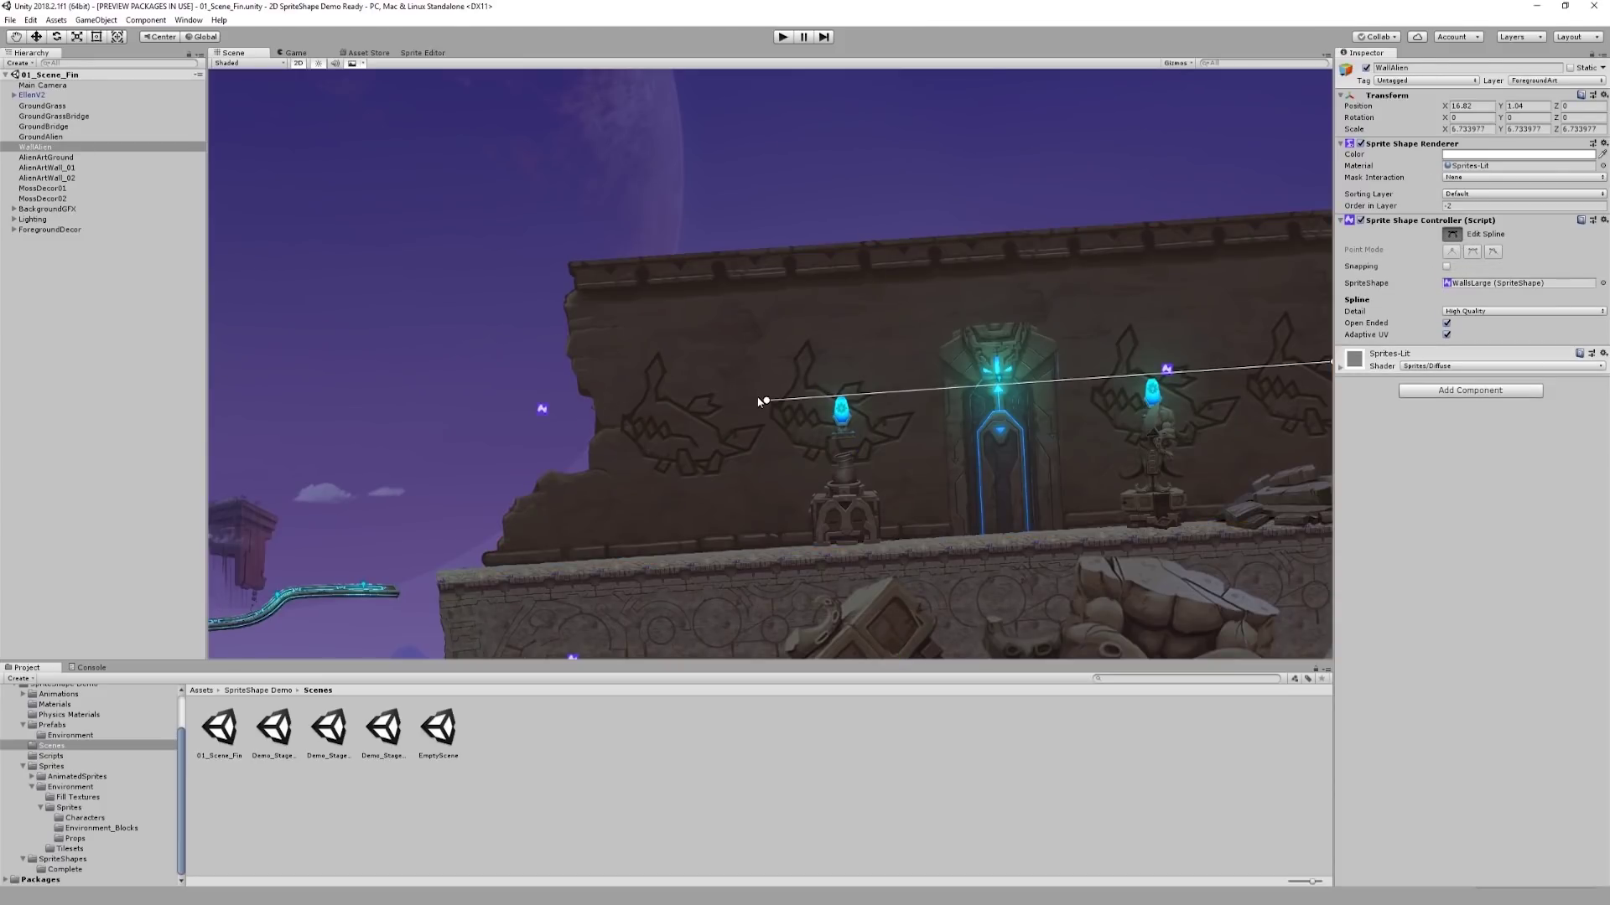
left_click_drag(766, 400, 718, 399)
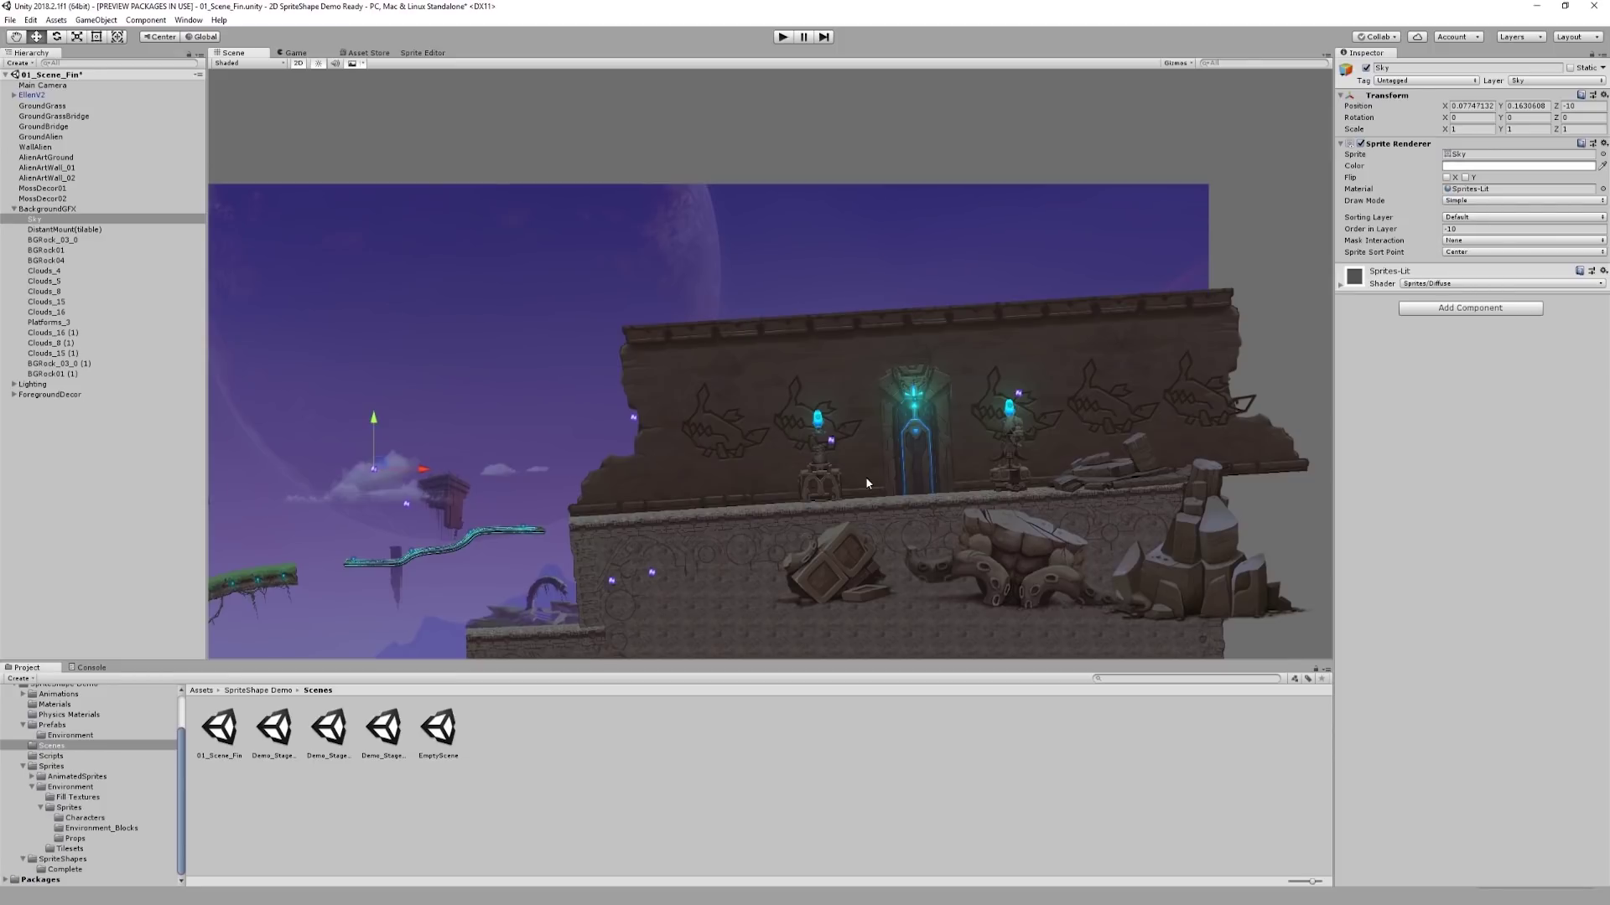
middle_click_drag(578, 541, 1097, 455)
Pan and zoom the Scene view onto the dropship and the grass terrain beneath it.
middle_click_drag(437, 512, 773, 516)
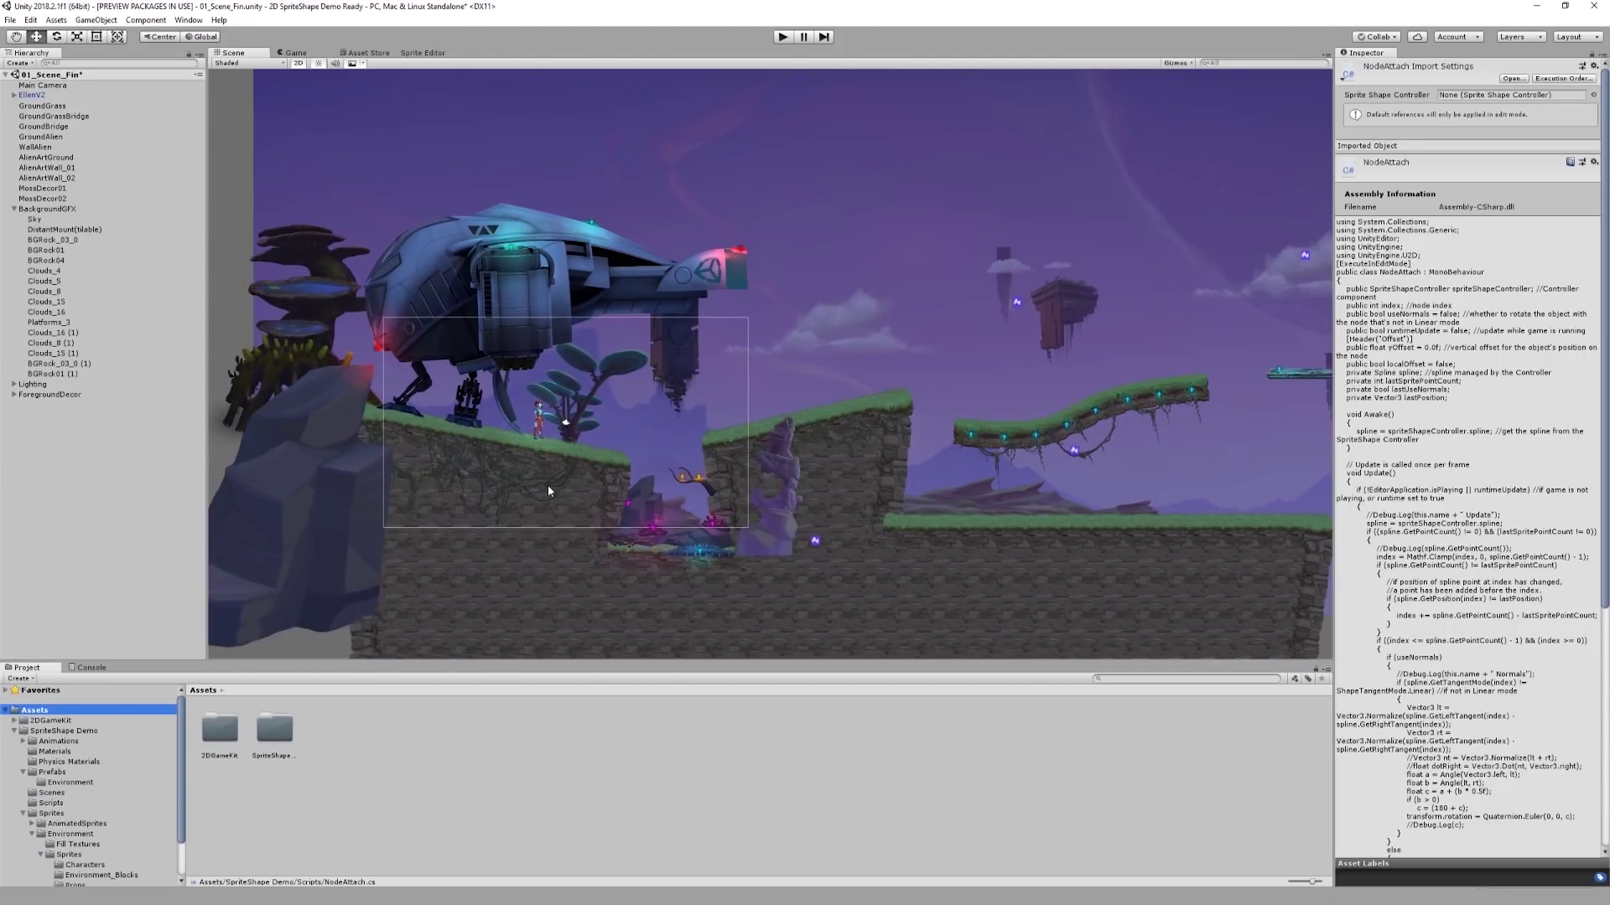
scroll(439, 425, "up", 3)
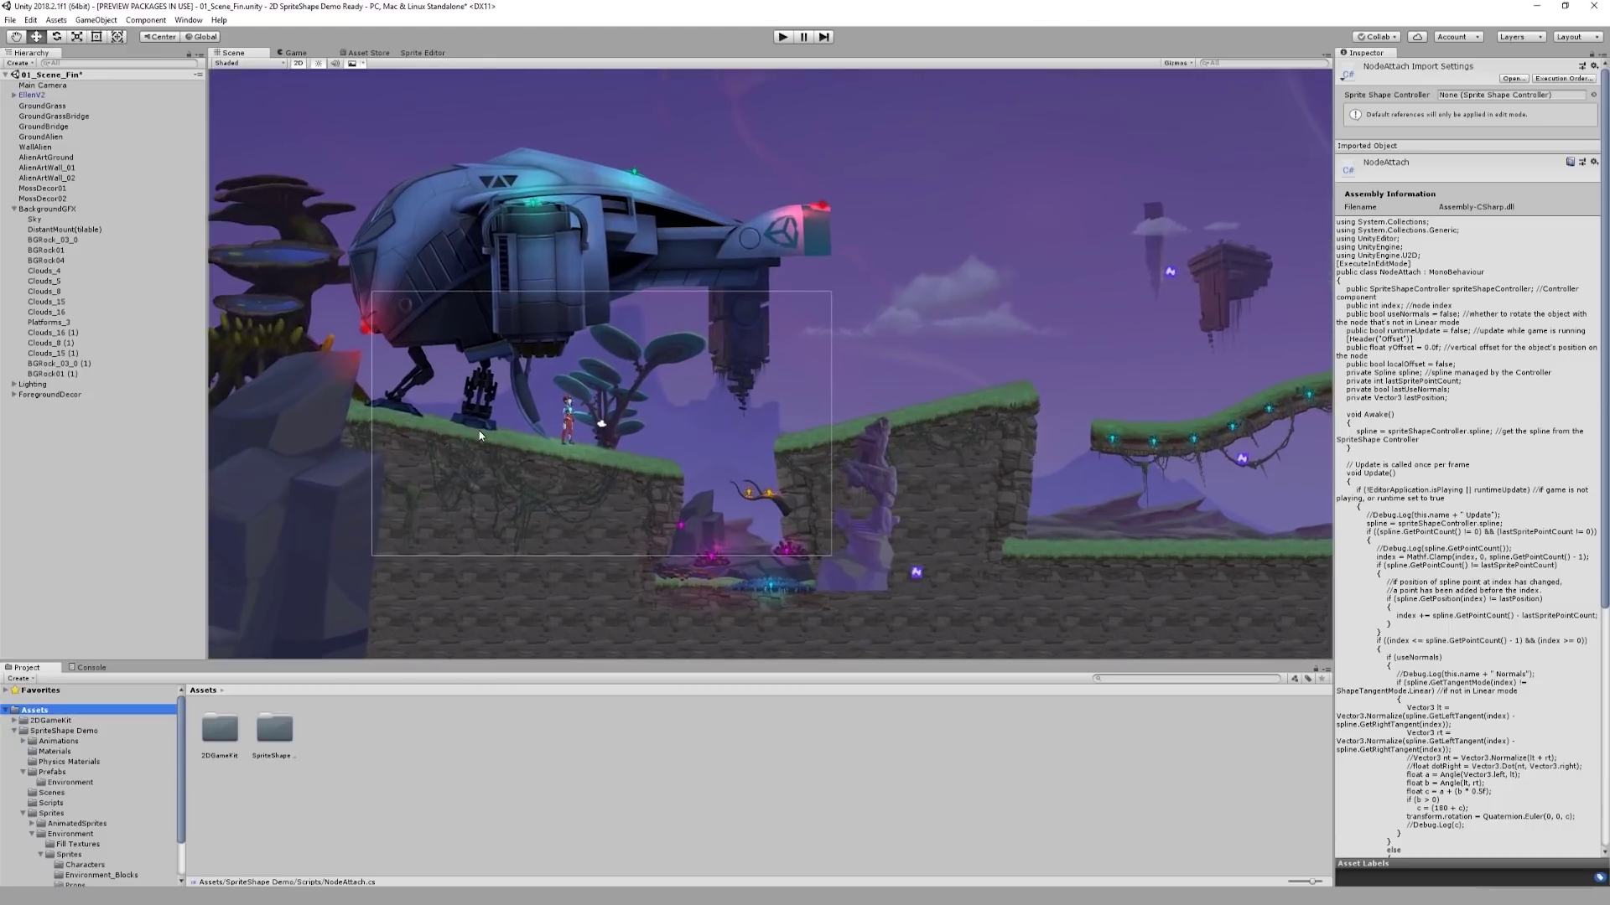
Make a GroundGrass slope point Continuous, drag its tangent to curve the grass, then select Dropship.
left_click(522, 425)
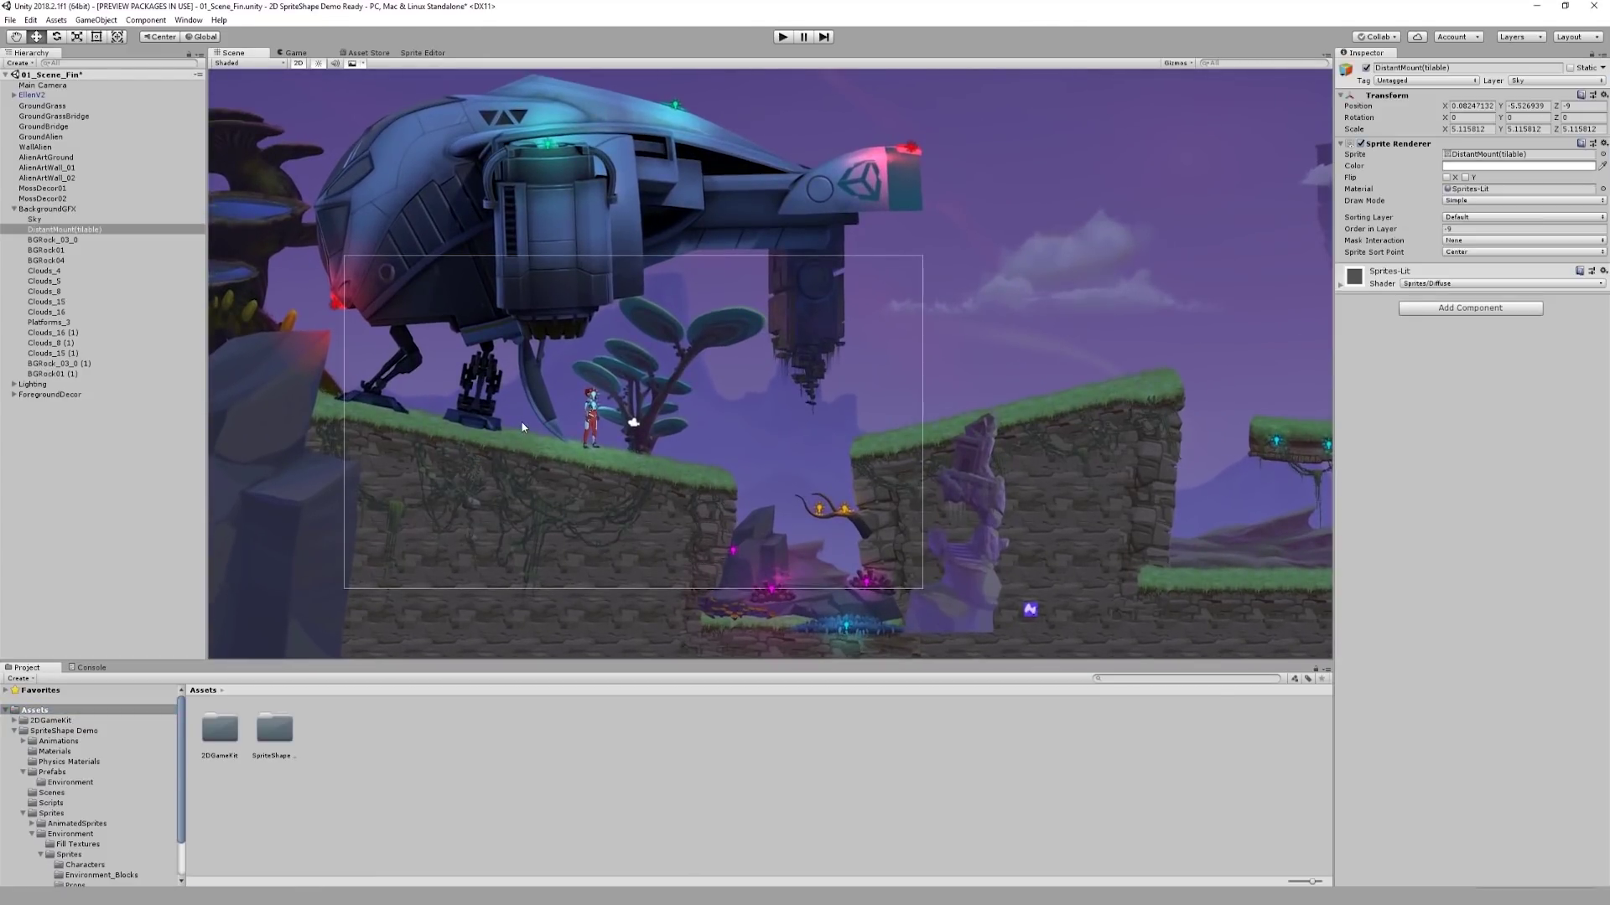
left_click(561, 453)
left_click(604, 476)
left_click(605, 474)
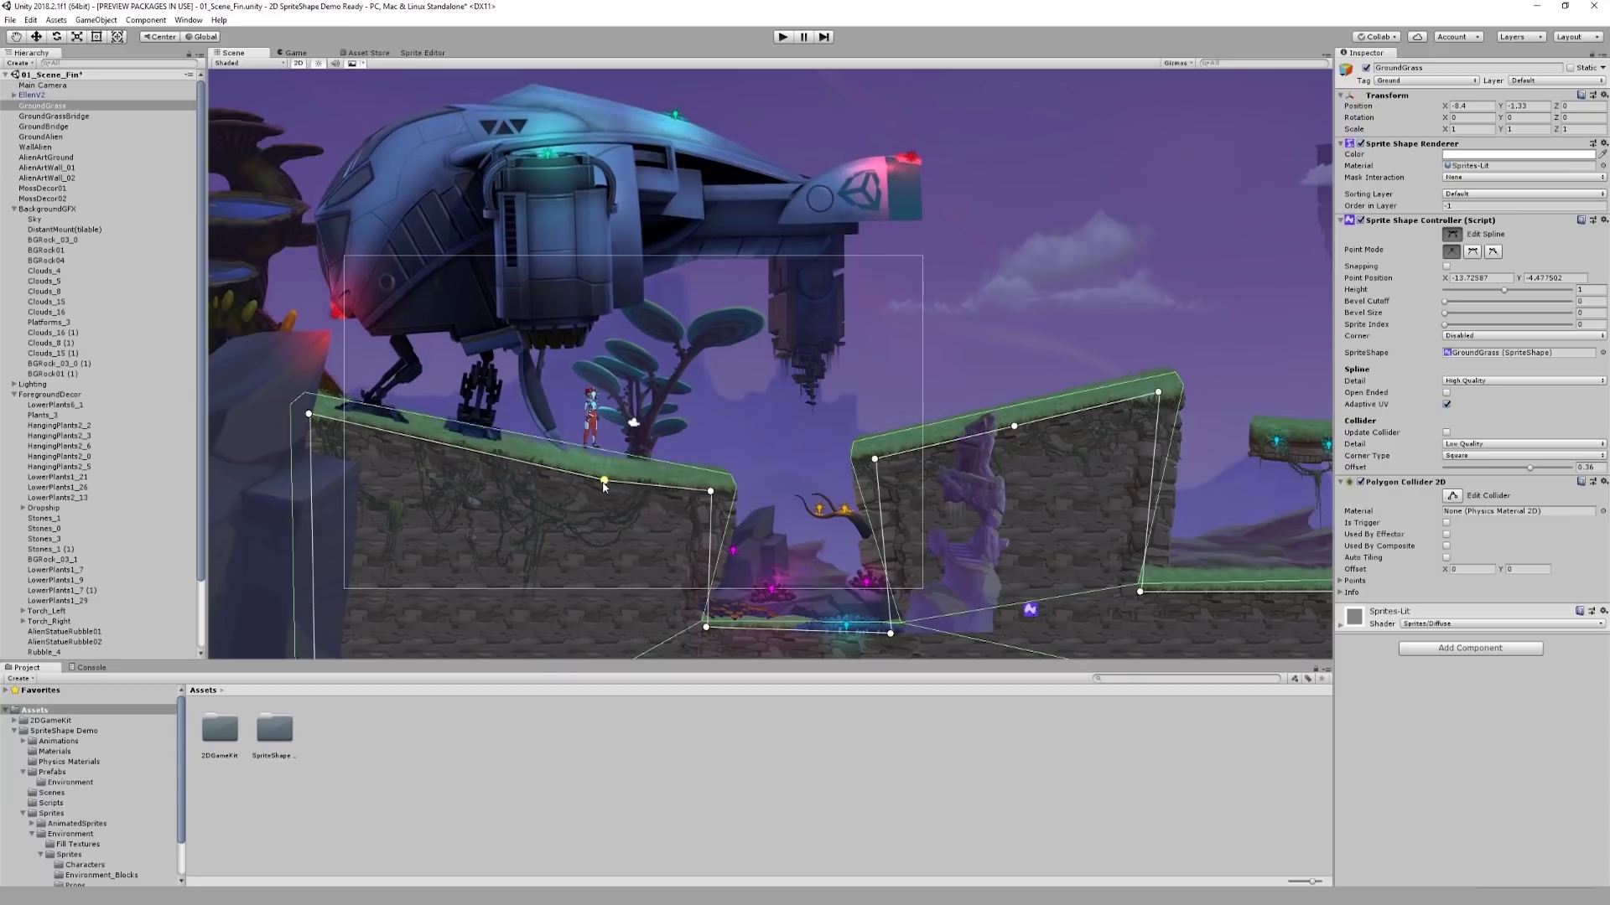
key("m")
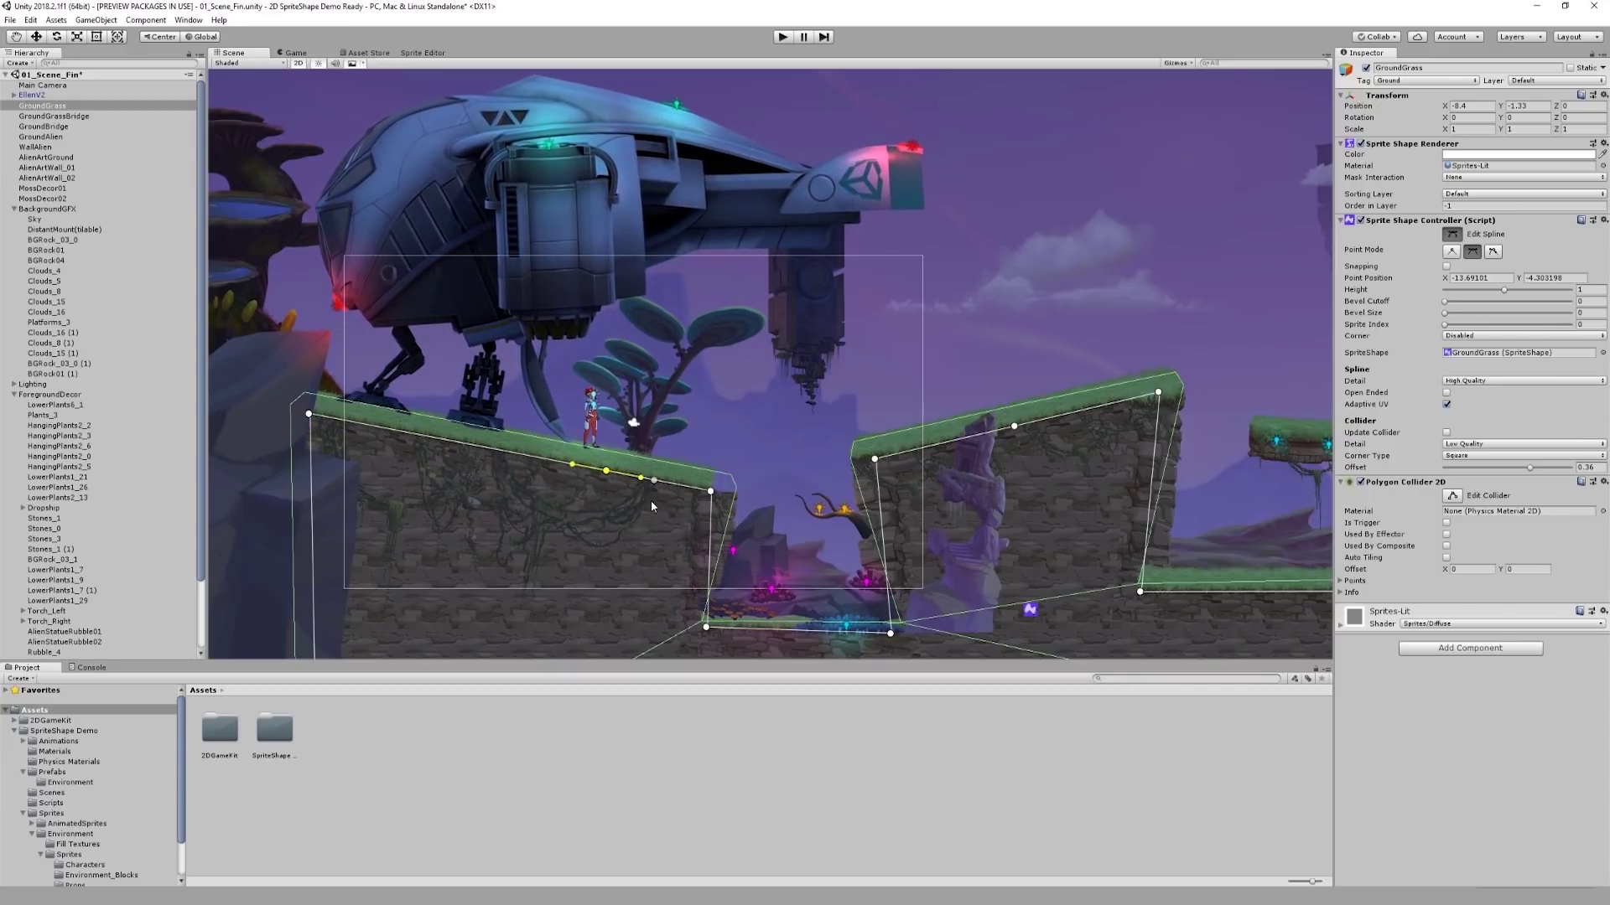
left_click_drag(639, 478, 646, 481)
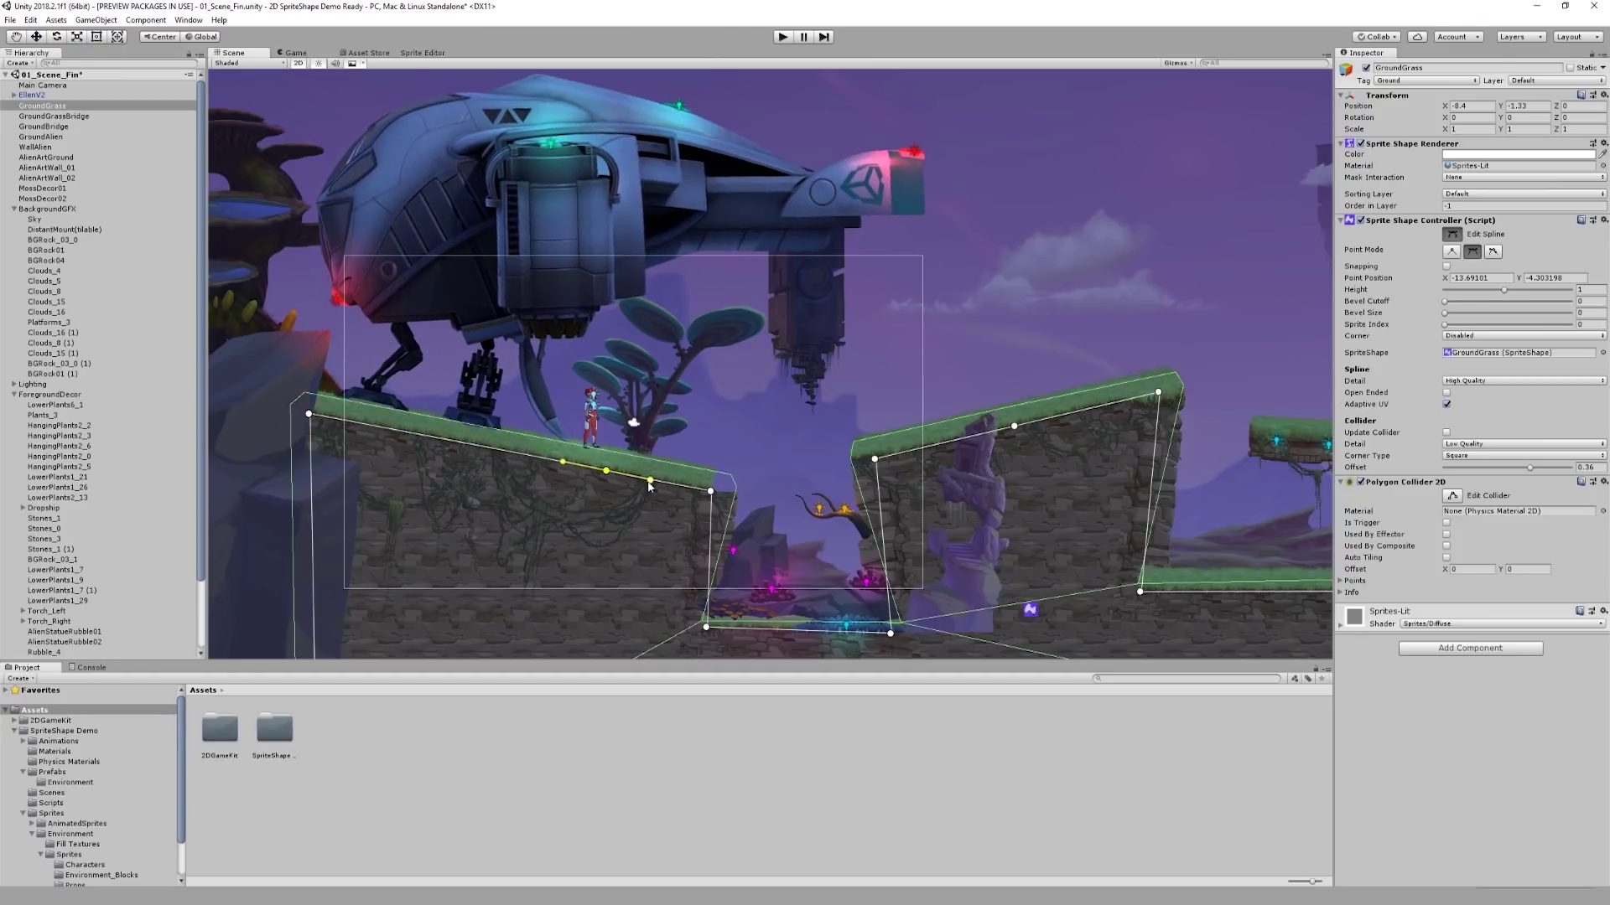
key("w")
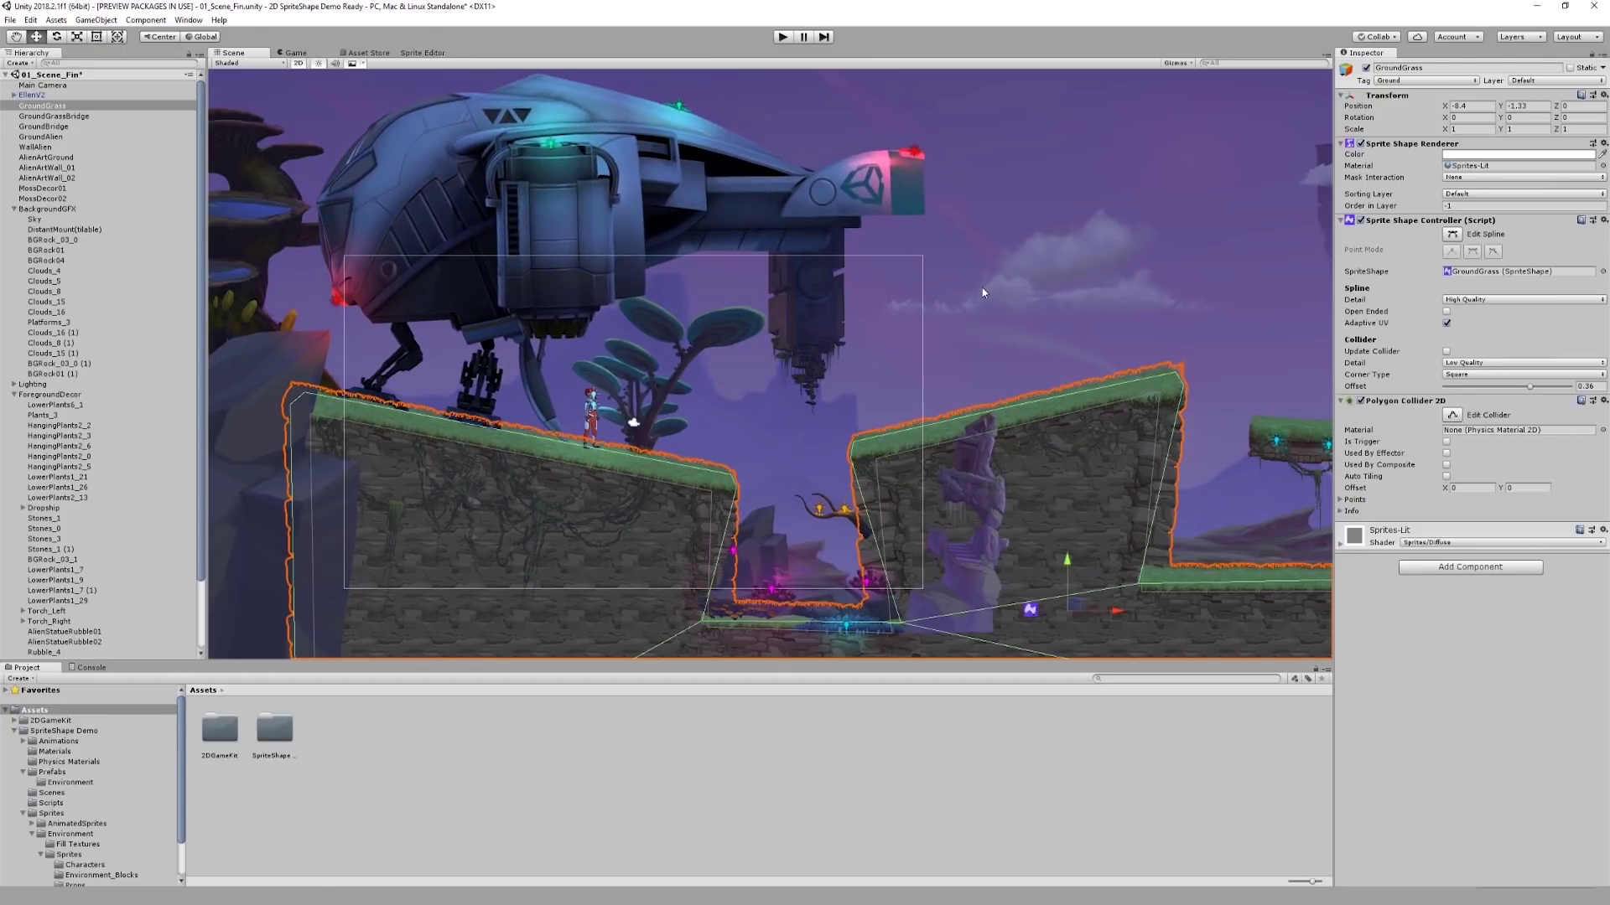
left_click(983, 288)
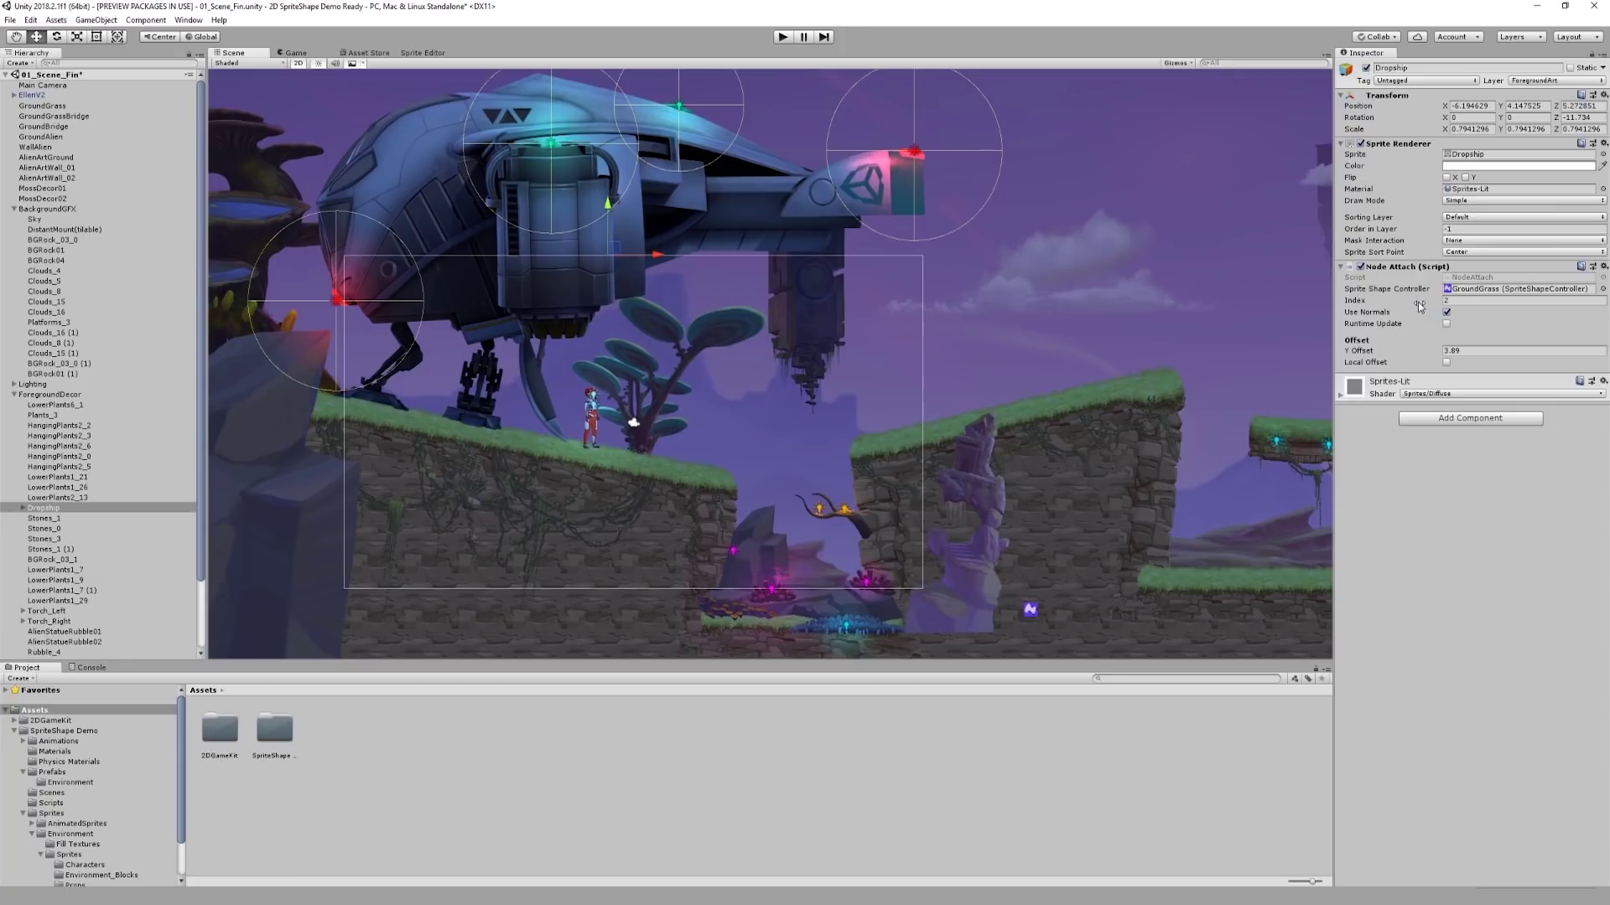
Change the Dropship's Node Attach index, enable Runtime Update, and raise Y Offset to 3.88.
left_click_drag(1417, 302, 1450, 315)
left_click(1446, 324)
left_click_drag(1386, 356, 1387, 356)
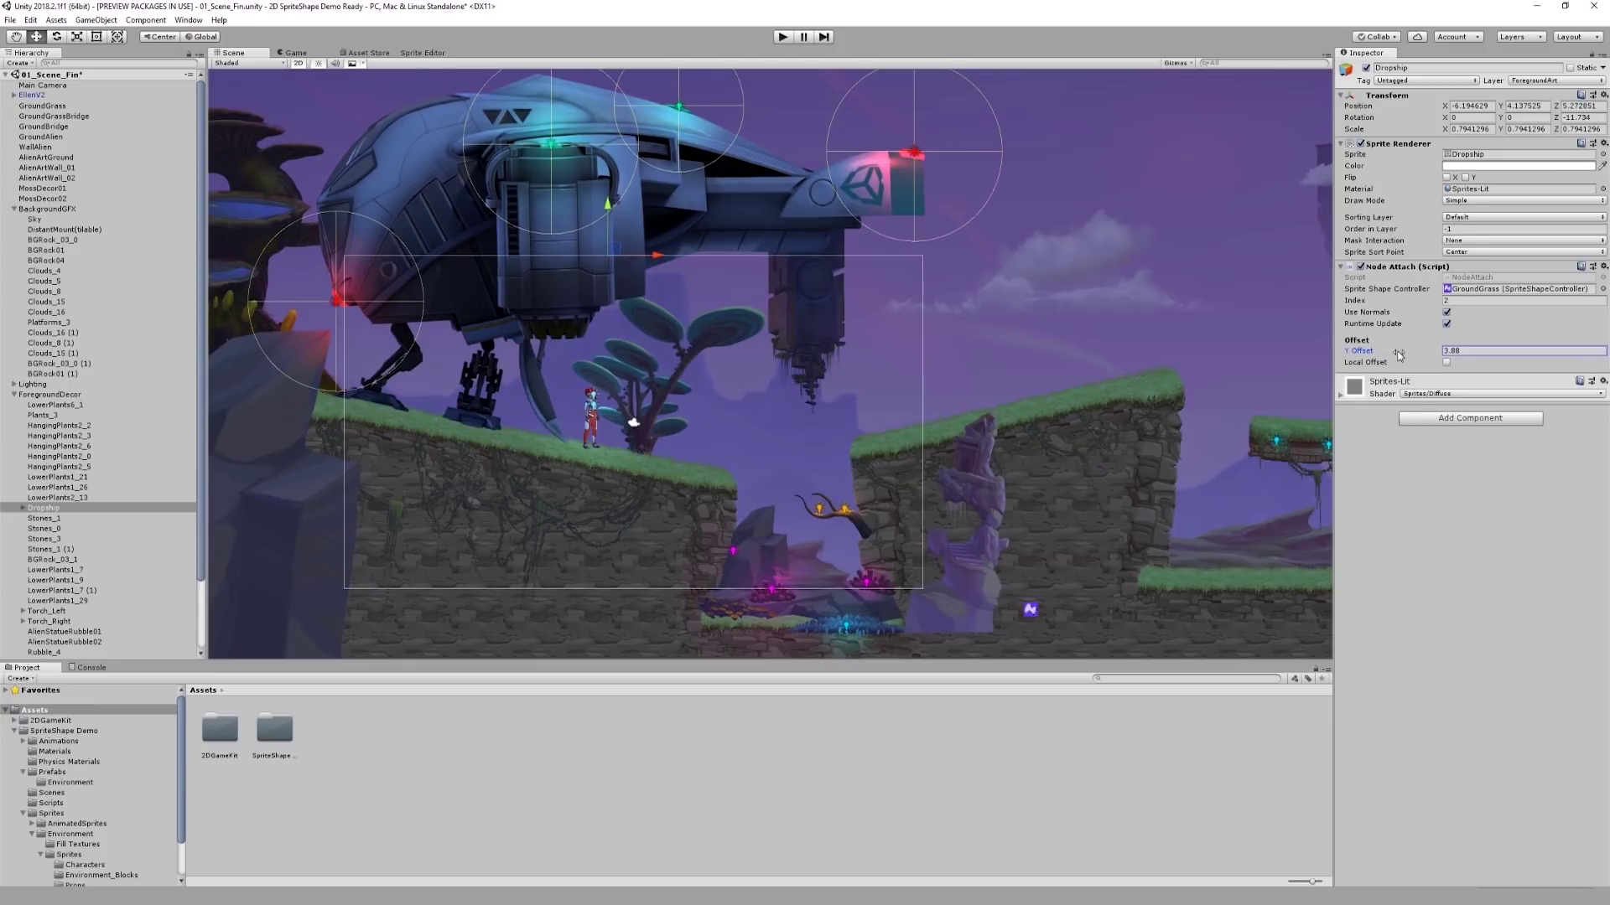
double_click(1477, 282)
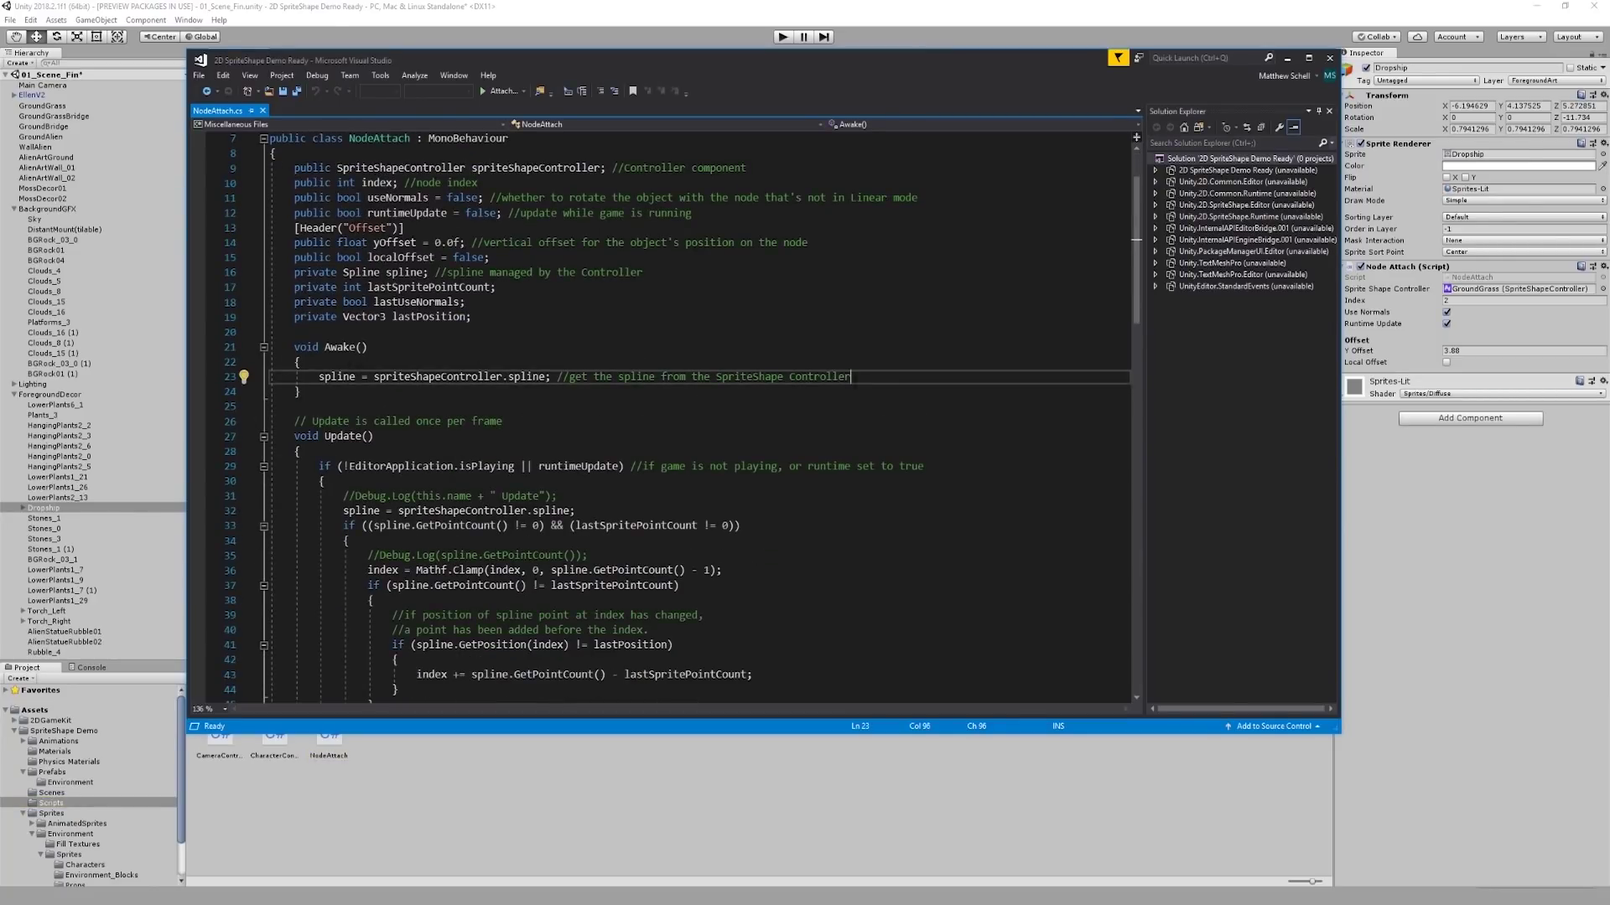
Scroll through NodeAttach's Update code, highlighting the point-count and index-correction checks.
scroll(640, 503, "down", 3)
left_click(640, 557)
left_click_drag(398, 556, 392, 510)
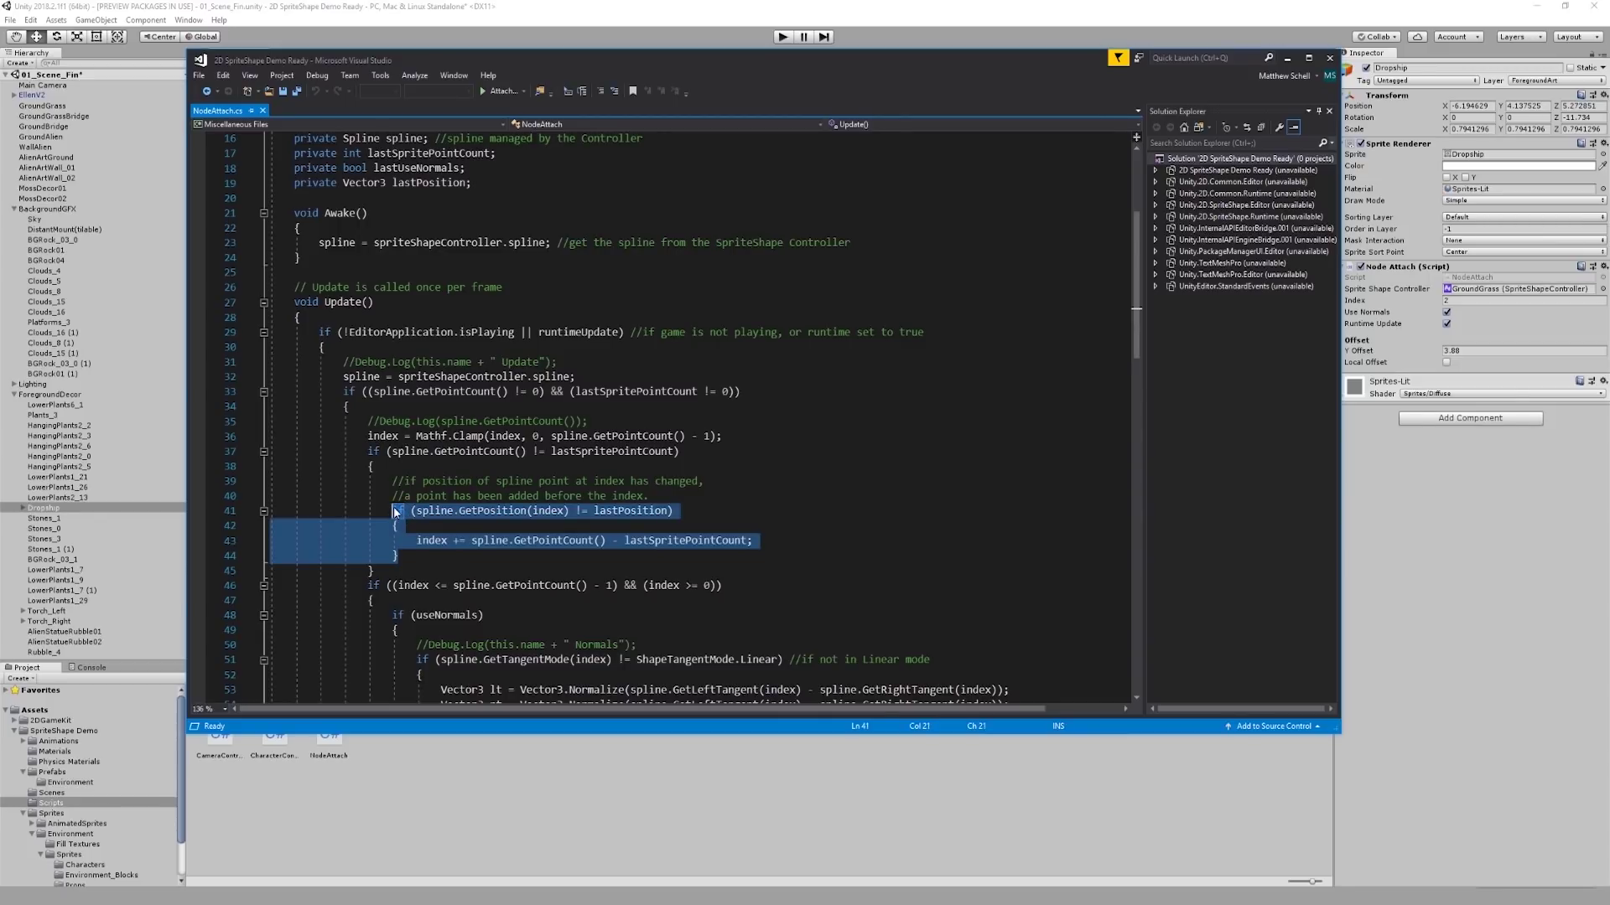
left_click(373, 571)
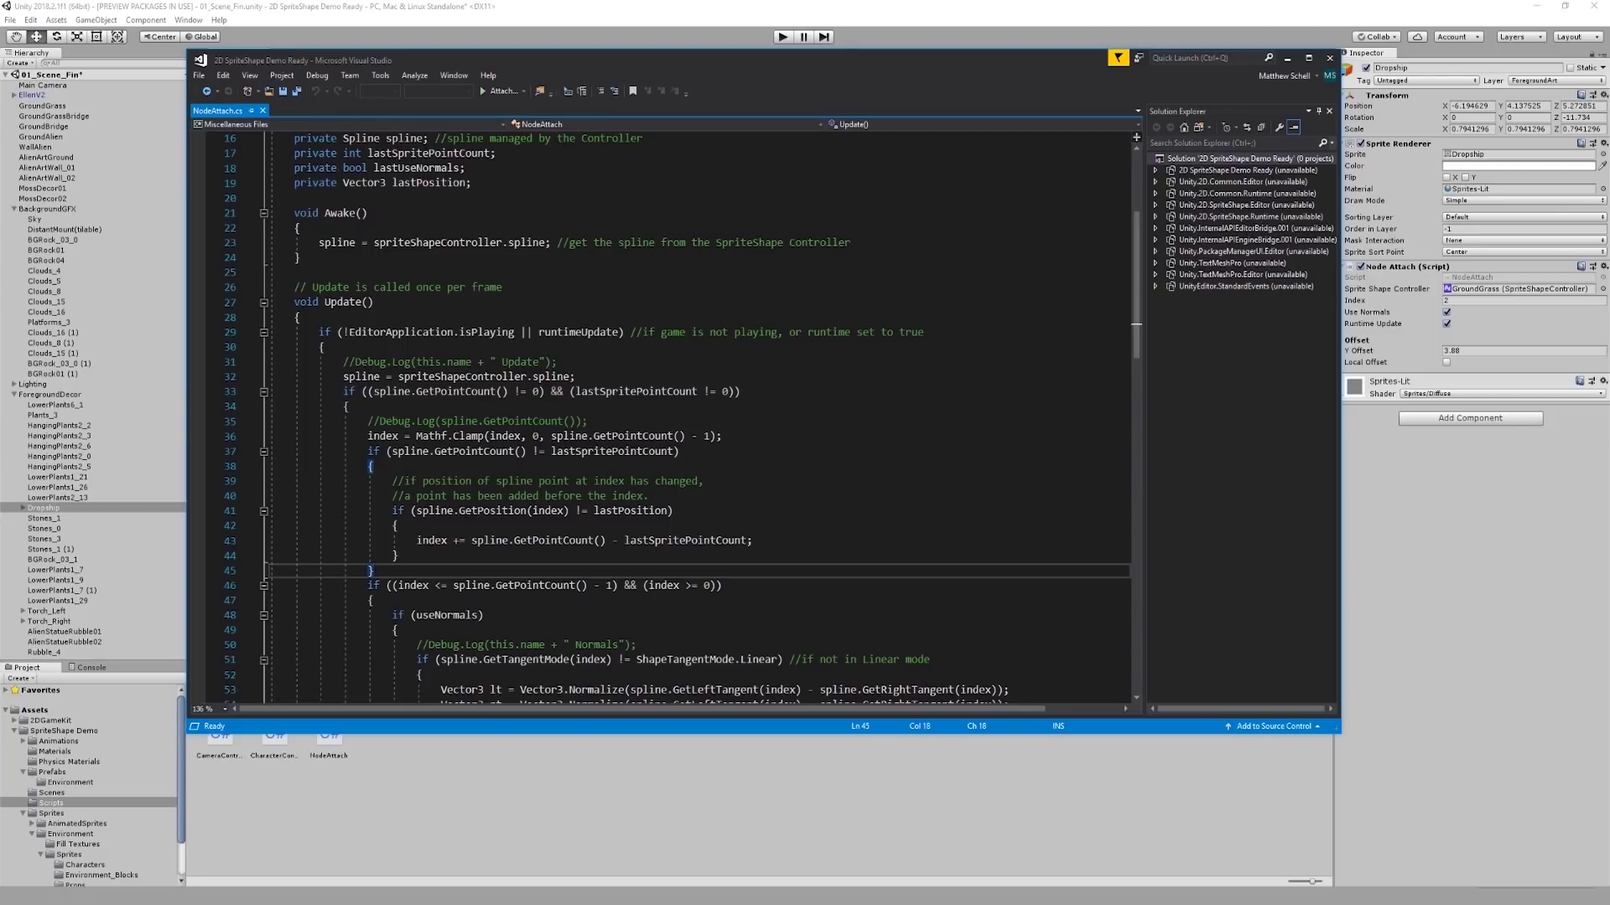
scroll(662, 419, "down", 6)
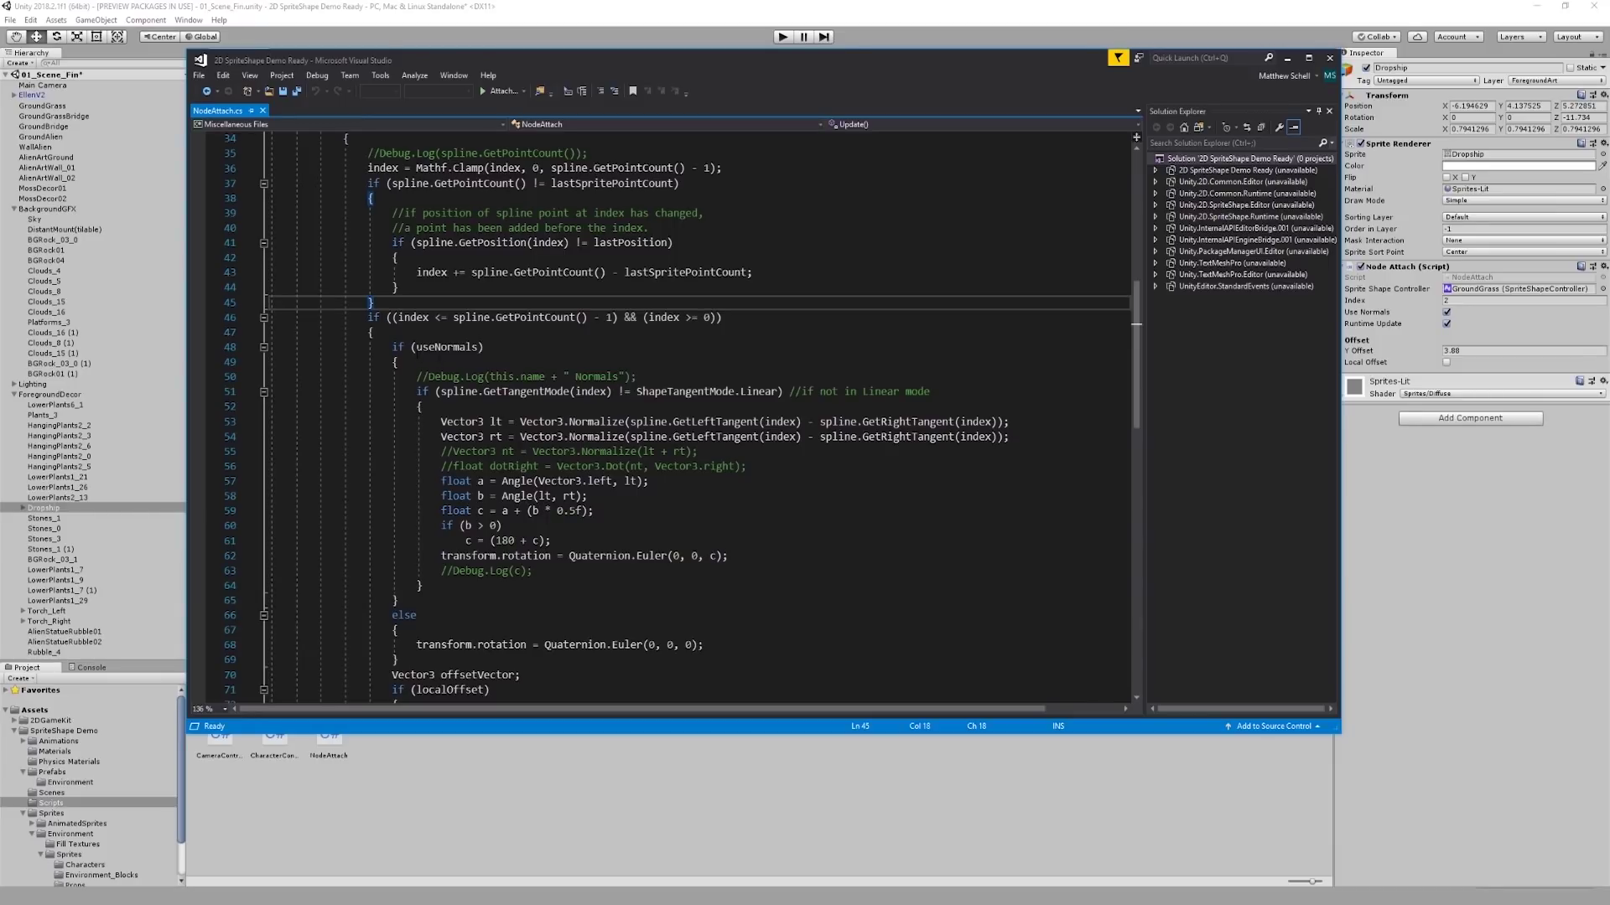
left_click(399, 601)
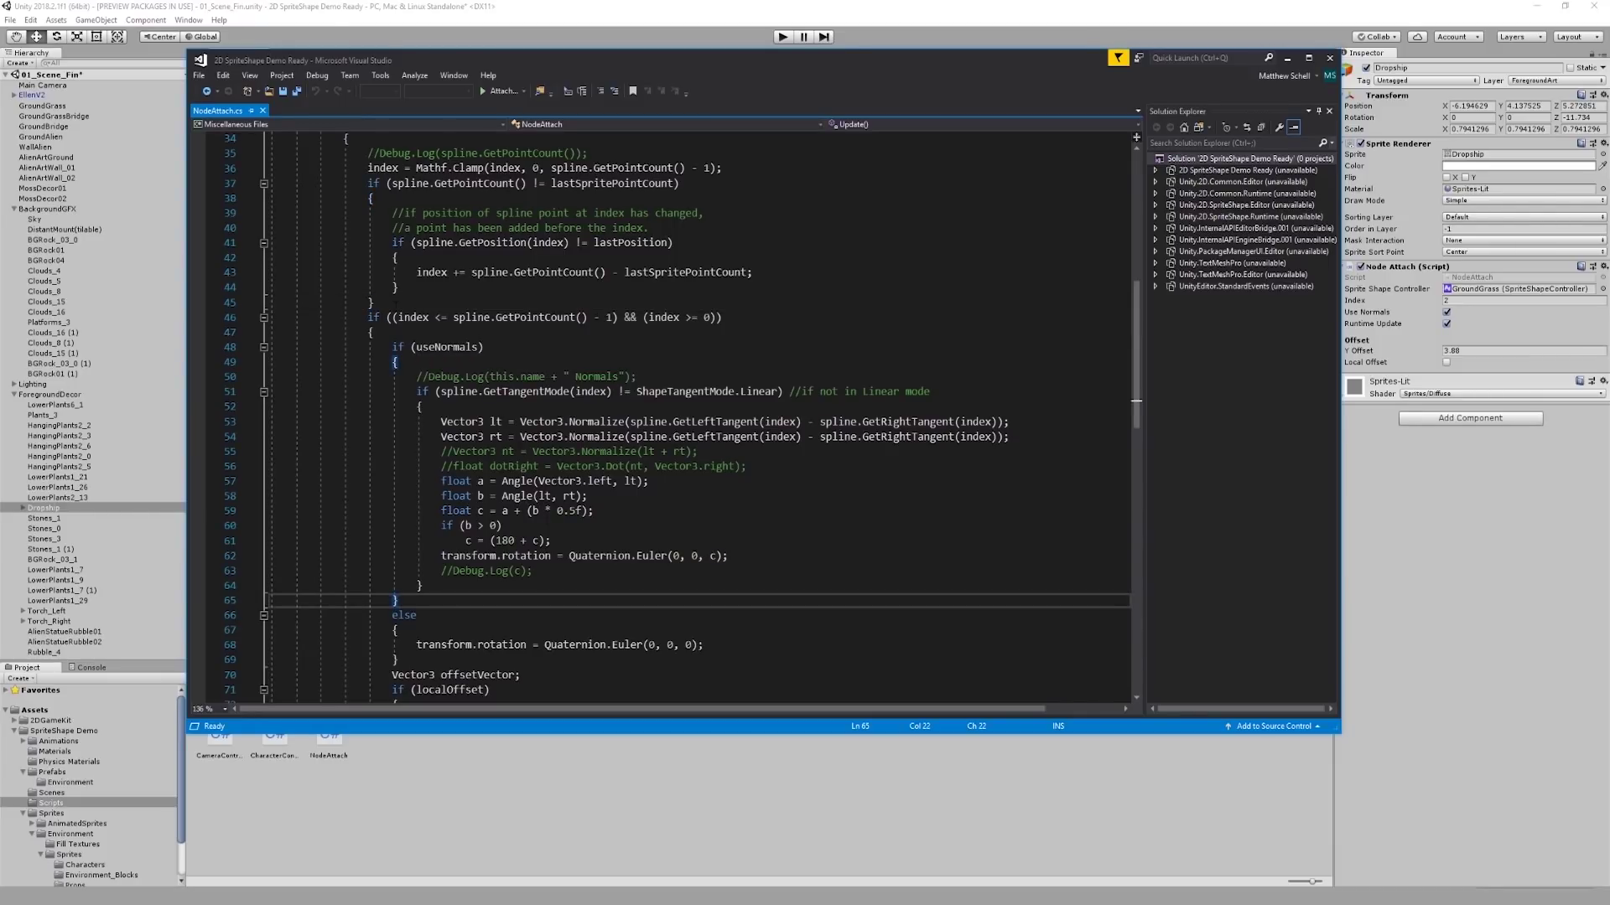
left_click_drag(272, 317, 399, 597)
Highlight the line that positions the attached object, then close Visual Studio.
scroll(399, 596, "down", 4)
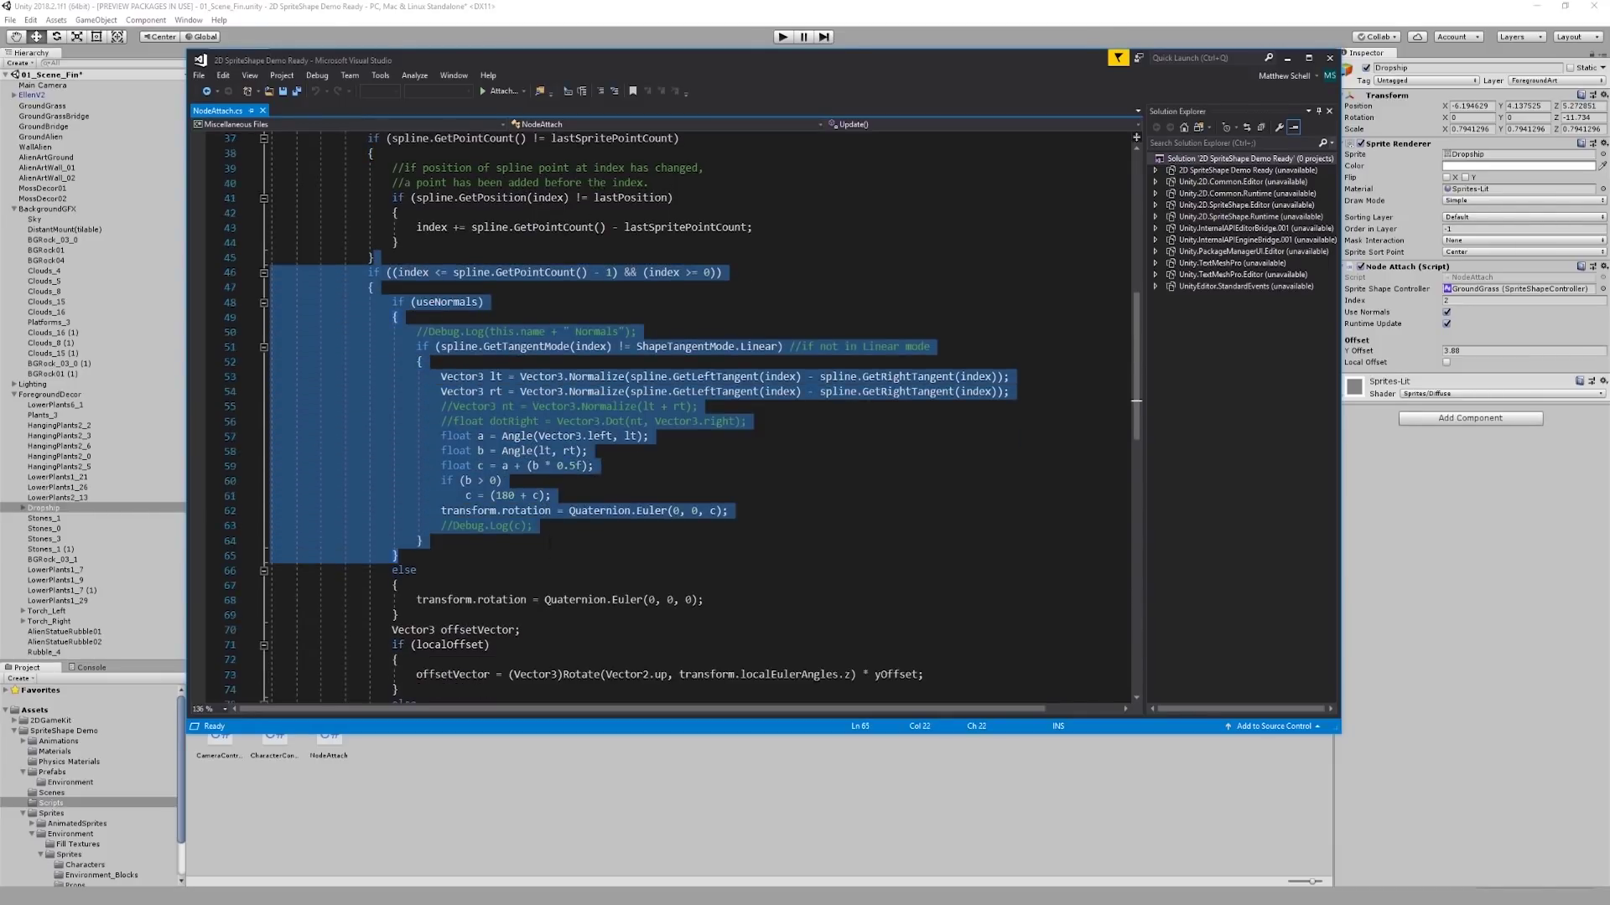
scroll(586, 419, "down", 11)
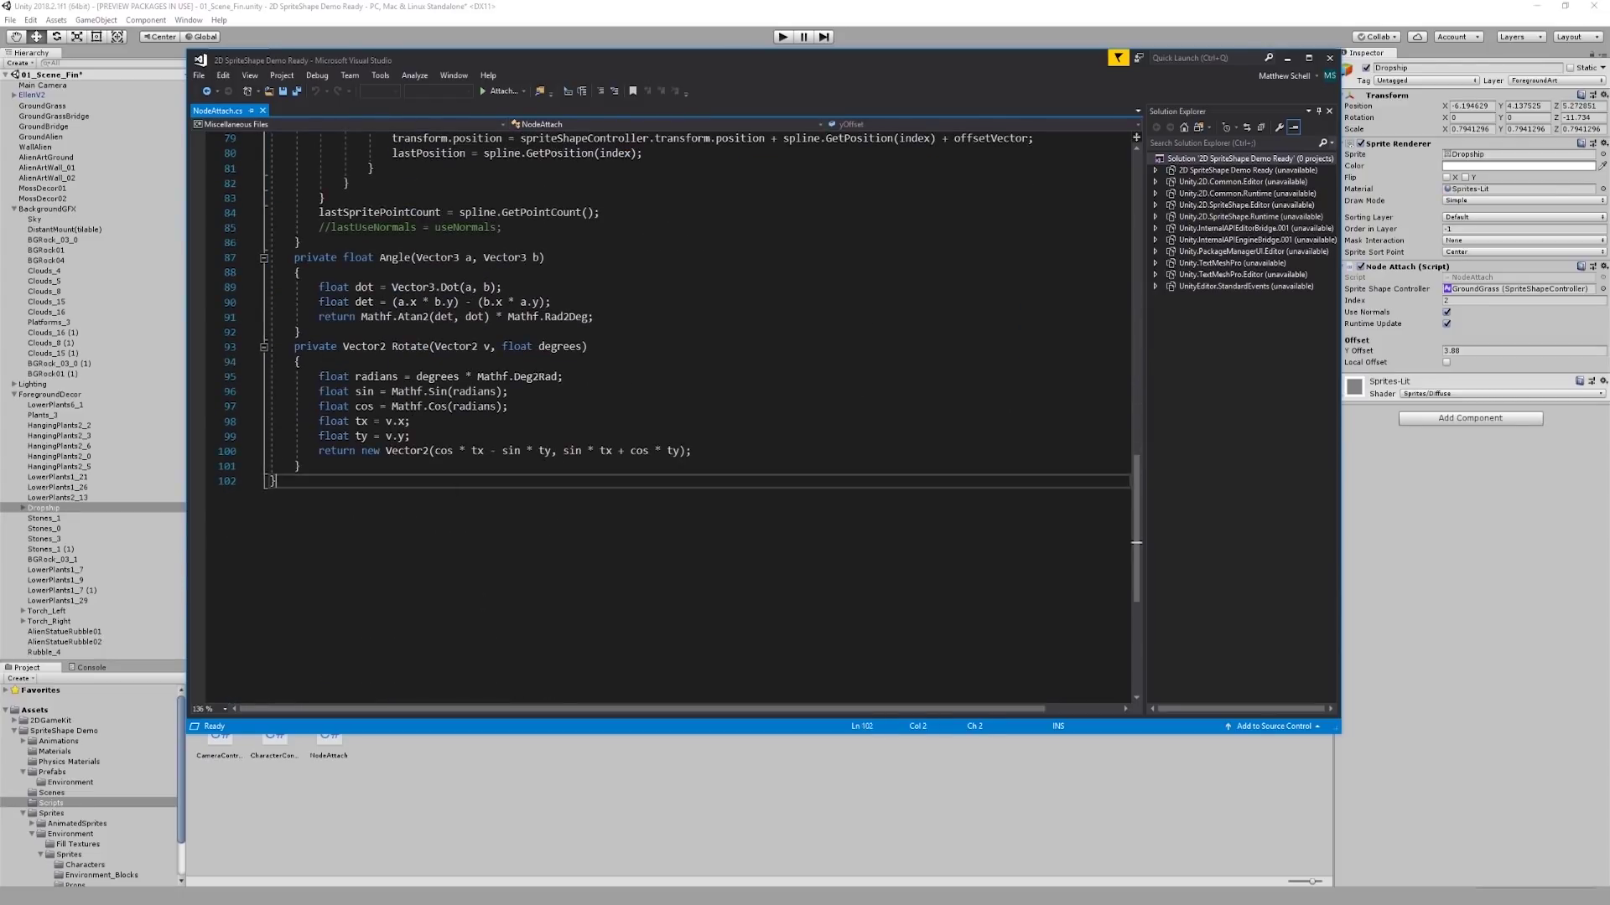
left_click_drag(277, 481, 290, 257)
scroll(671, 419, "up", 11)
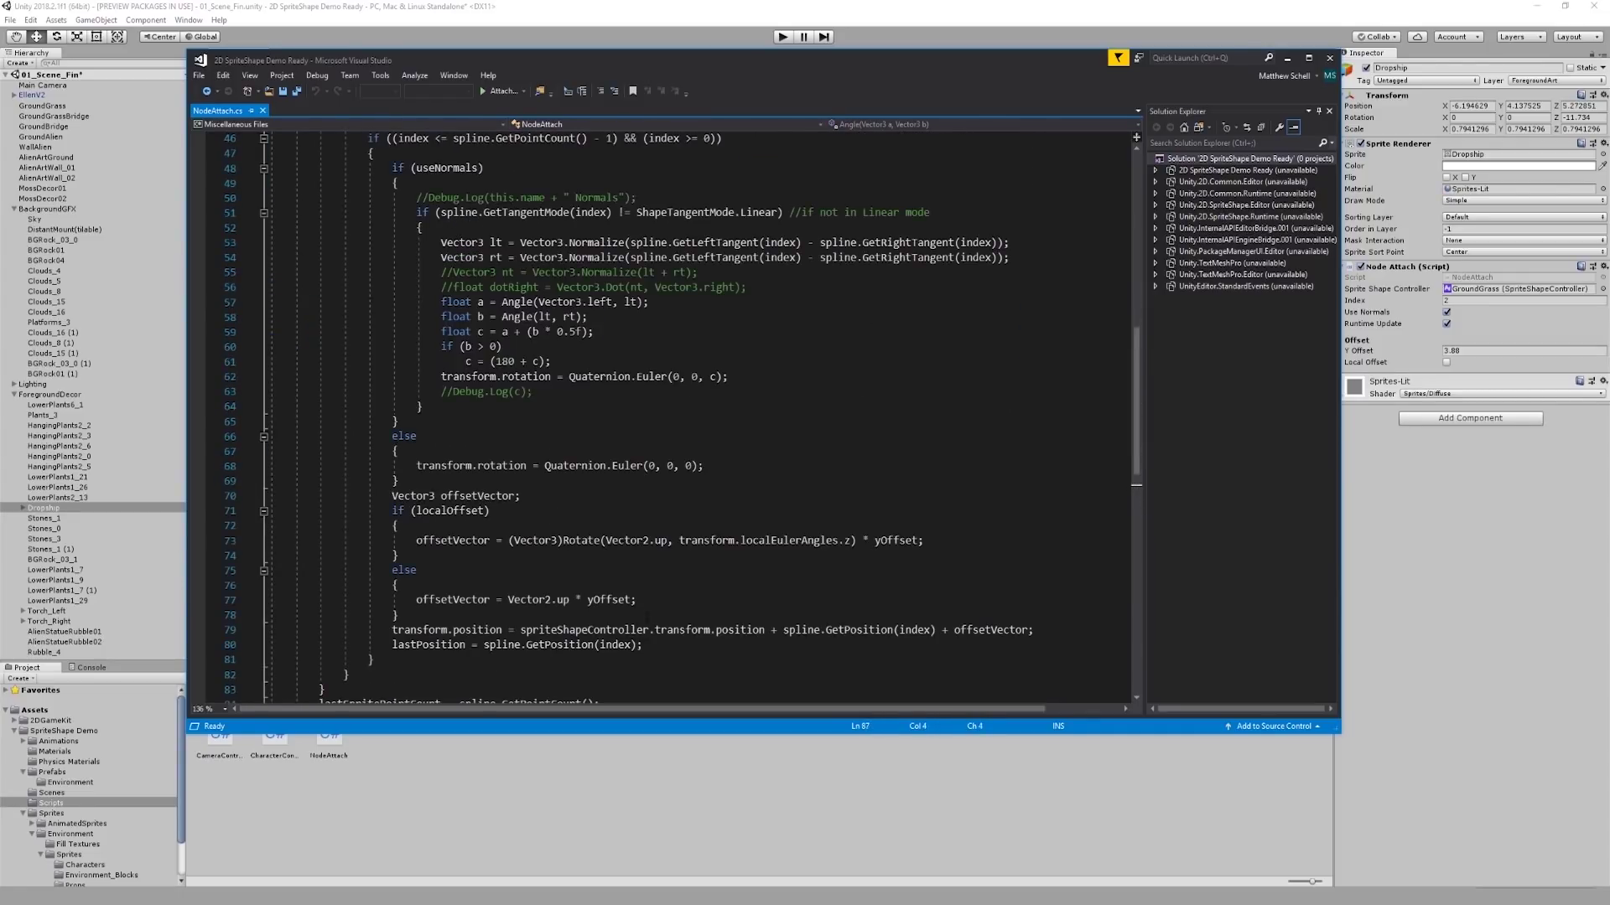
left_click_drag(401, 616, 396, 514)
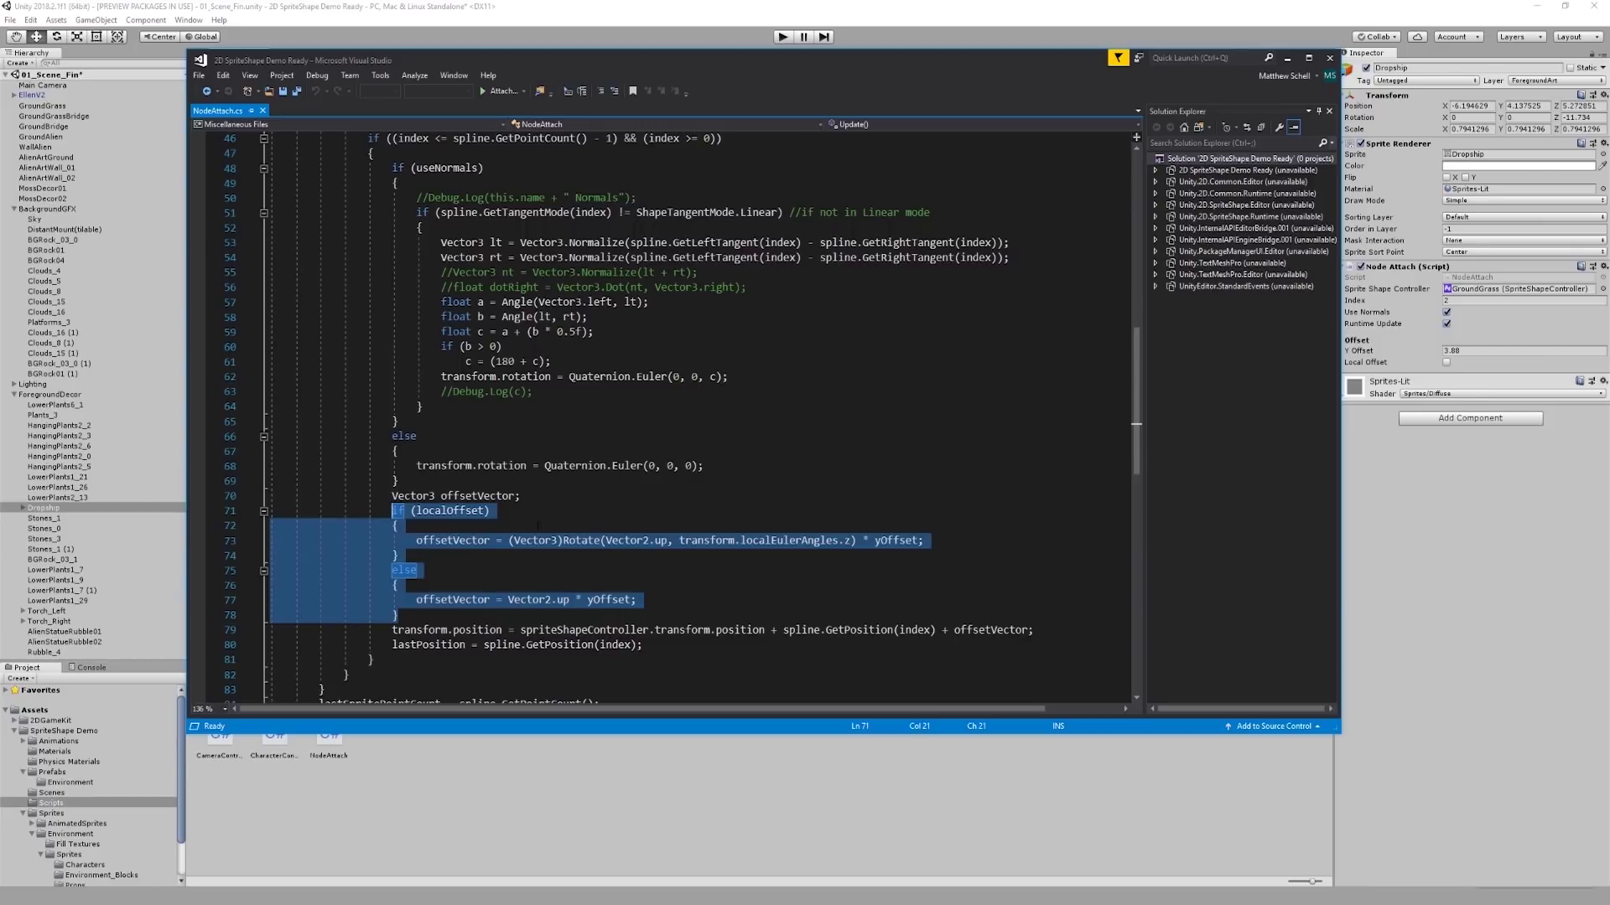
left_click_drag(392, 629, 1040, 634)
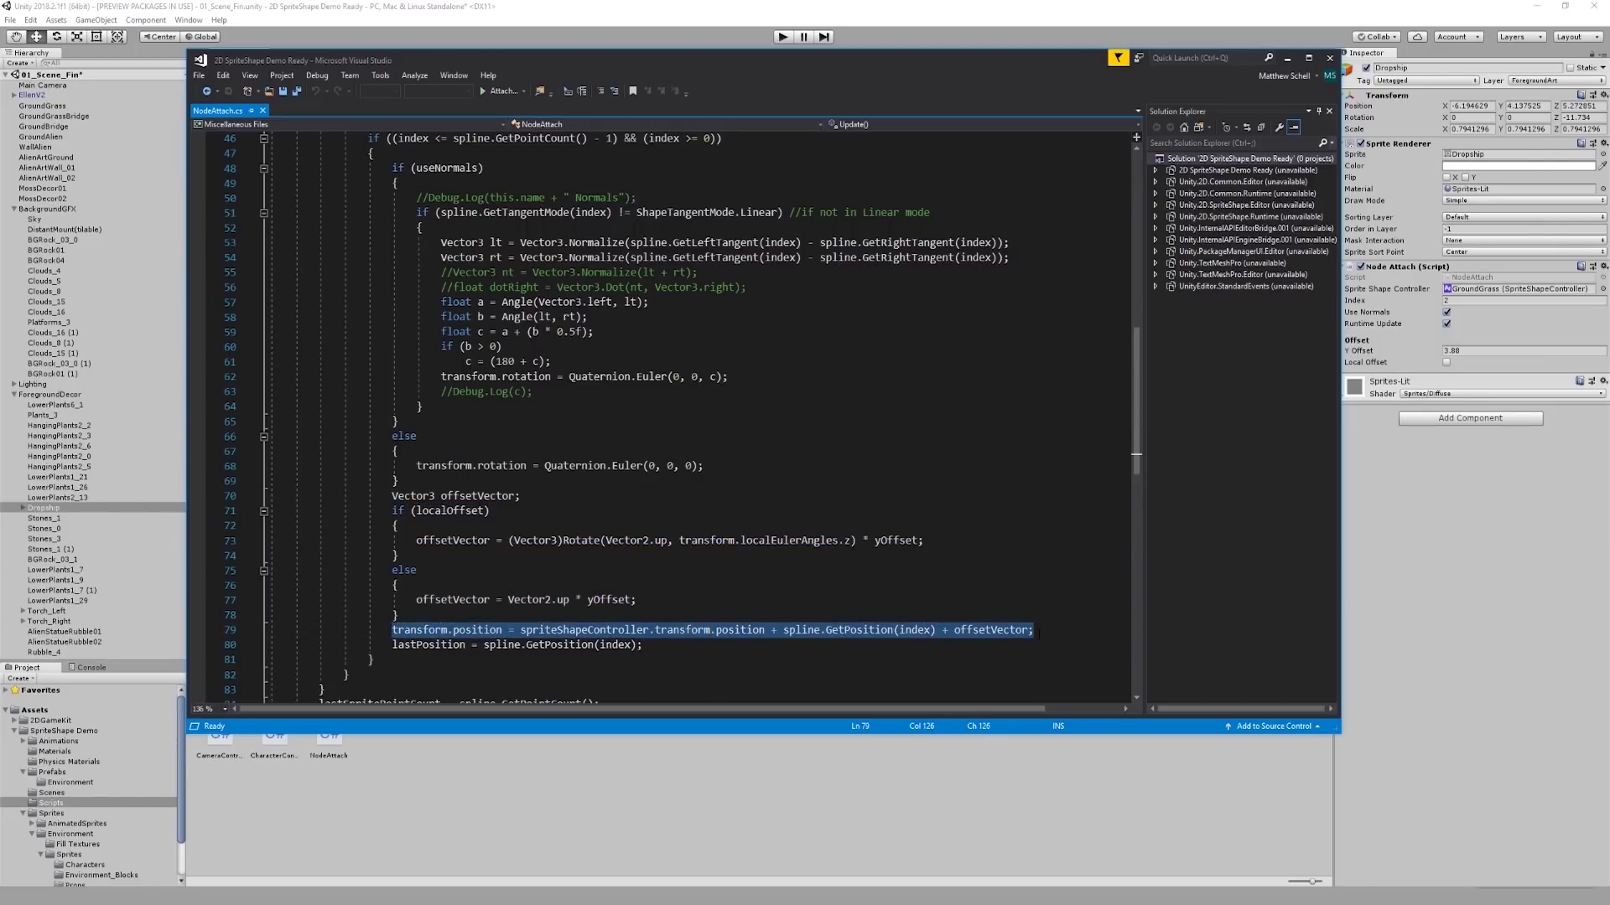
left_click(1330, 58)
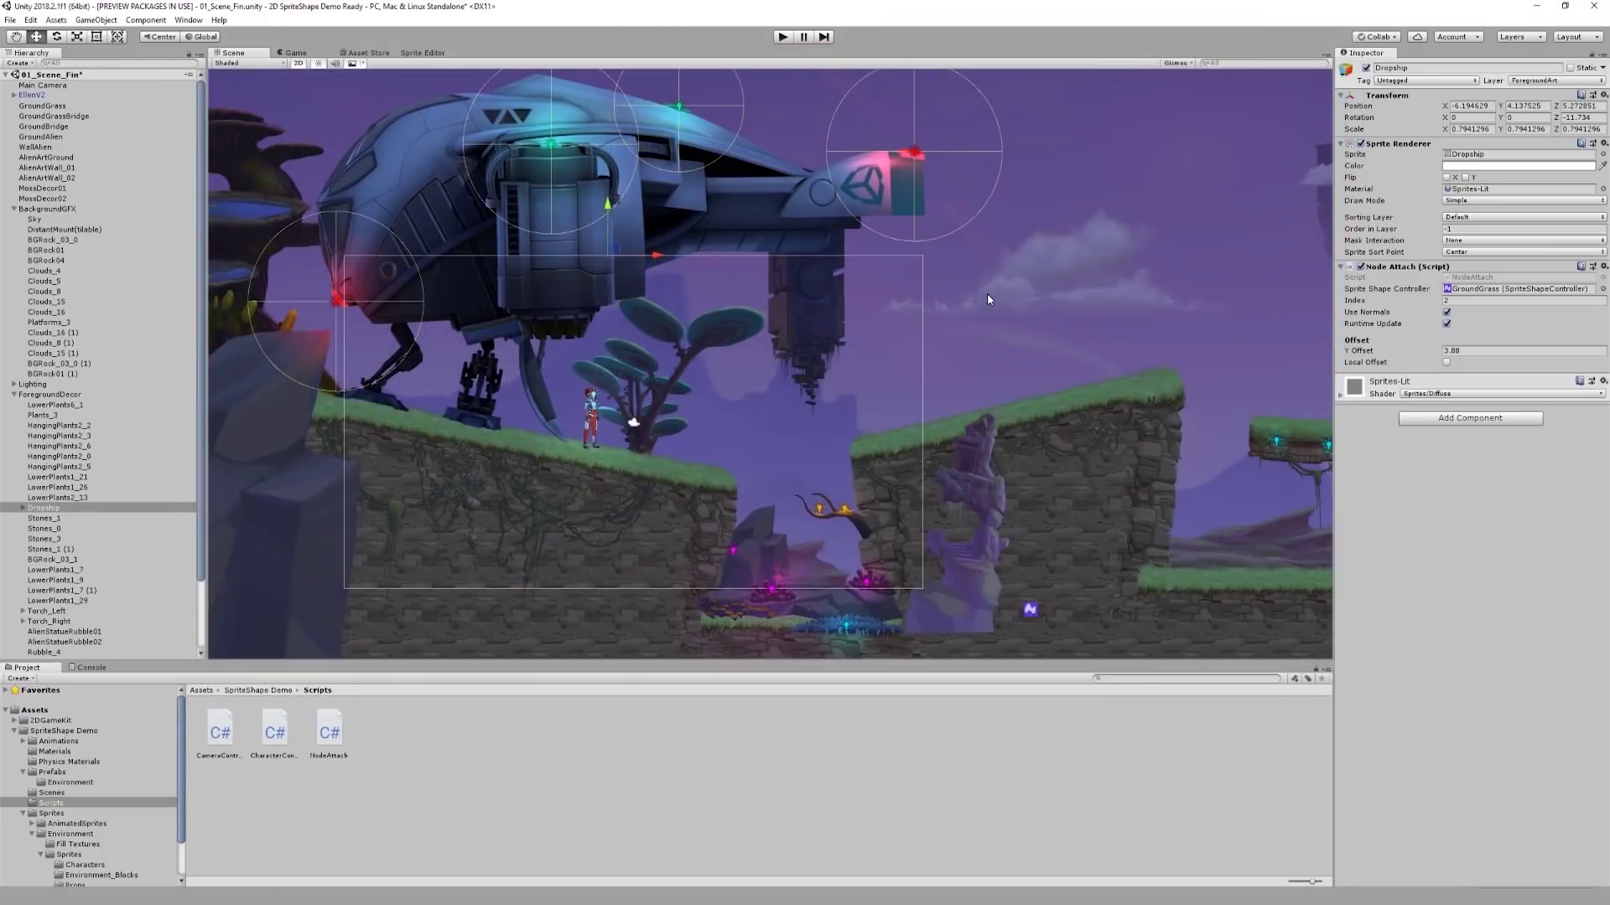